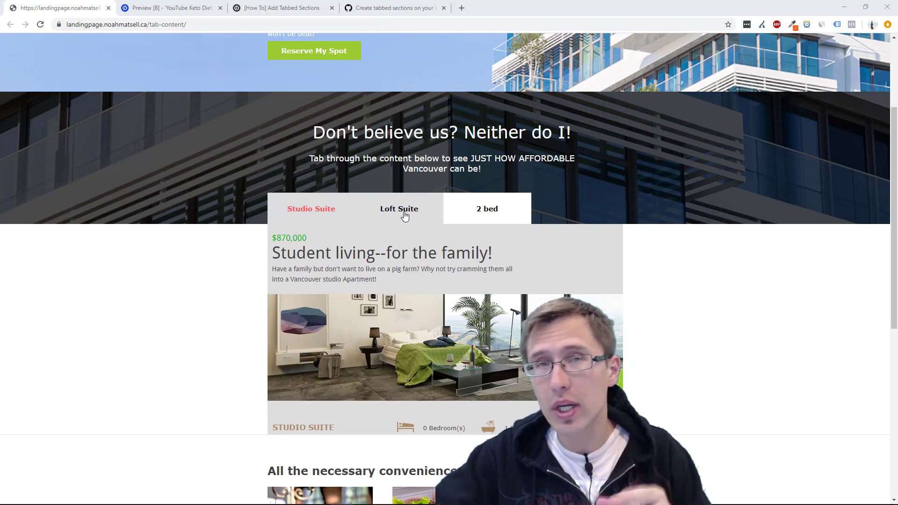
- Examine how the tabbed content switches between tabs on the Vancouver example page and in the Keto Diet page preview
click(405, 216)
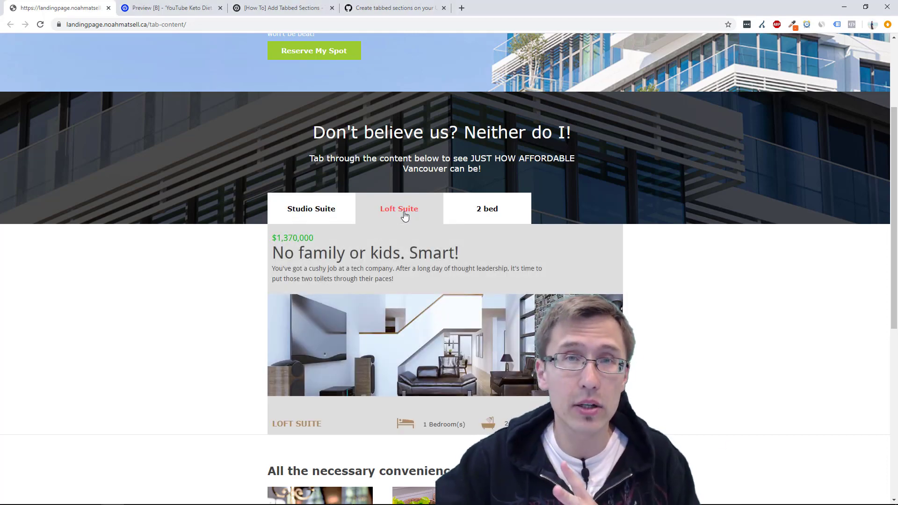
click(486, 221)
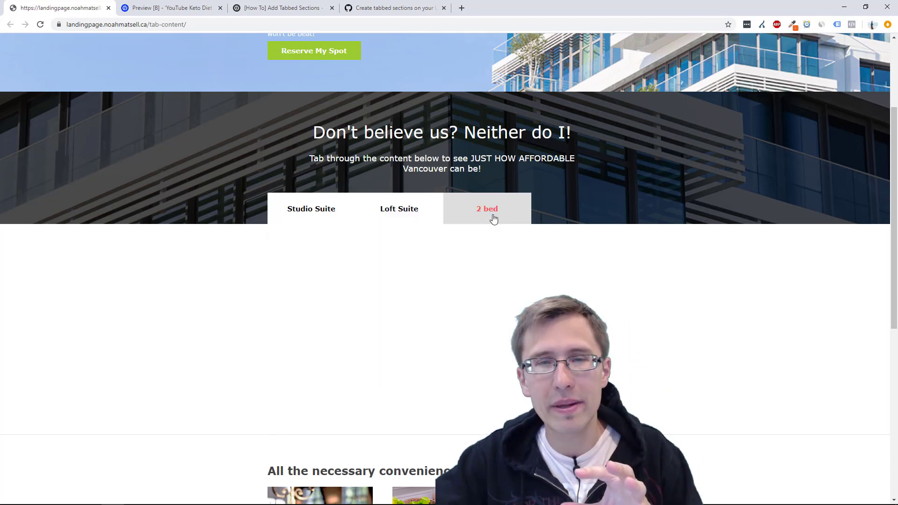
click(189, 13)
click(415, 121)
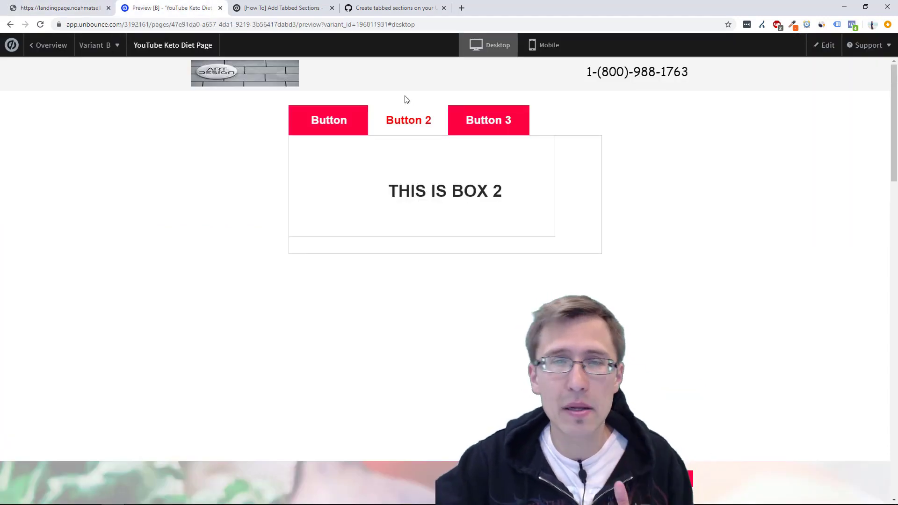
click(482, 117)
click(354, 120)
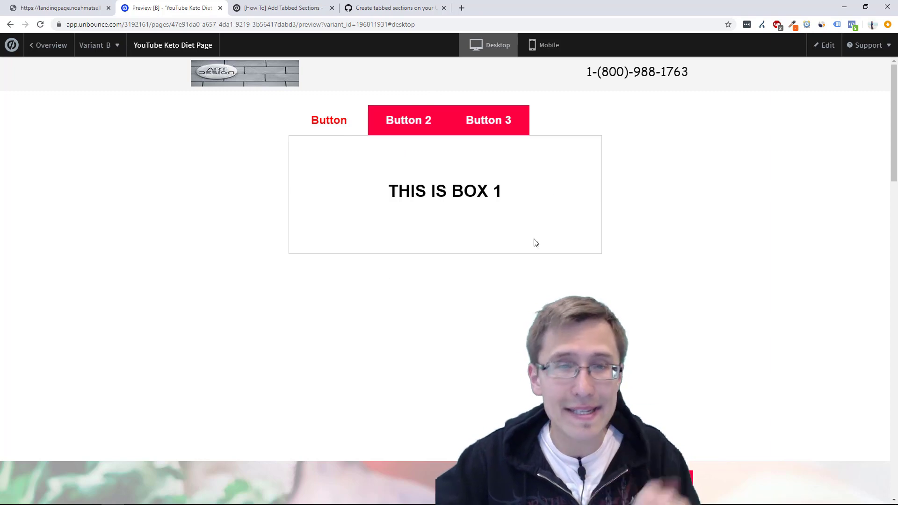
click(47, 7)
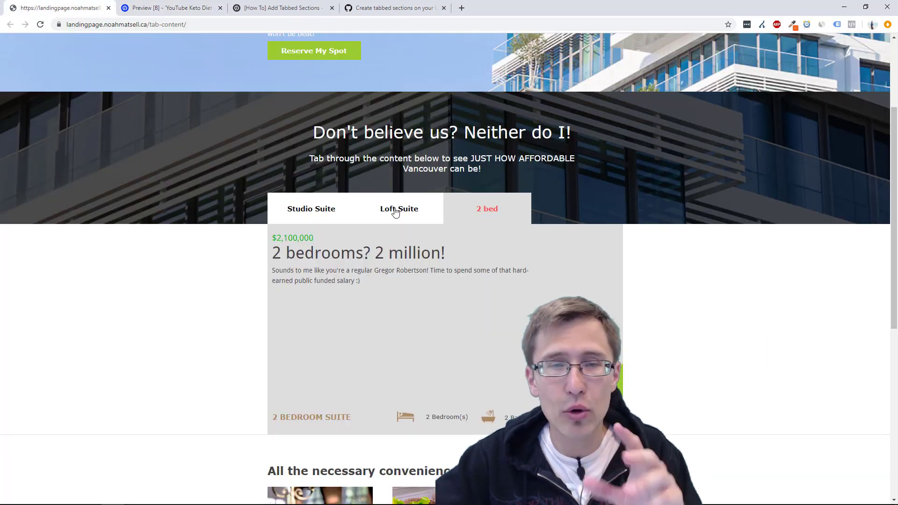
click(303, 212)
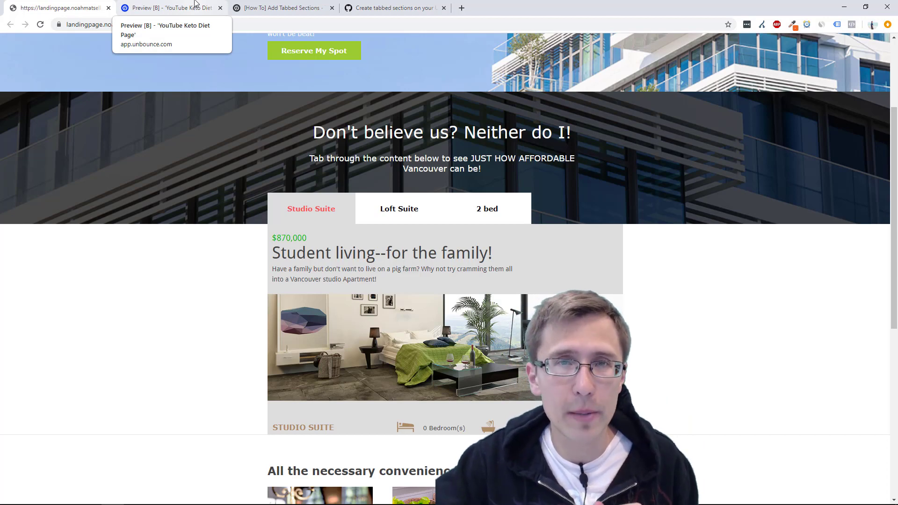
click(195, 3)
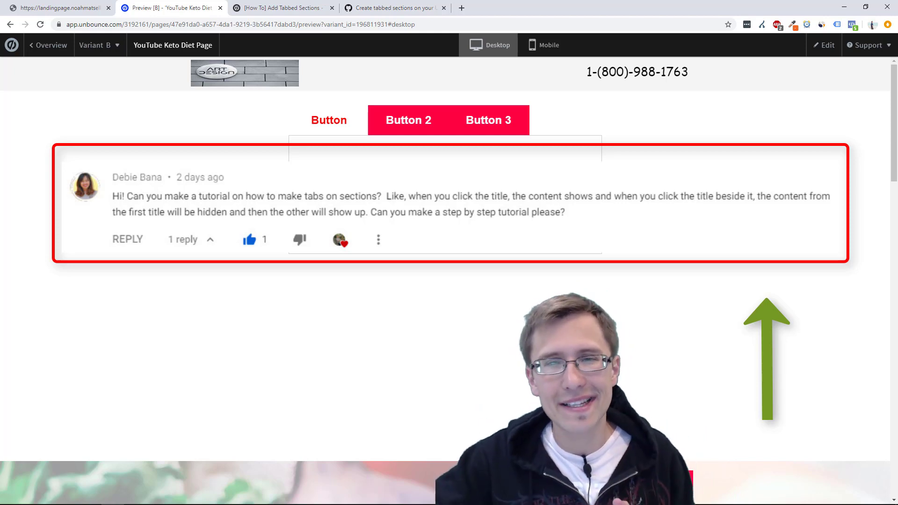
- Open the Keto Diet page variant for editing and hide the section holding the finished tabbed content
click(829, 45)
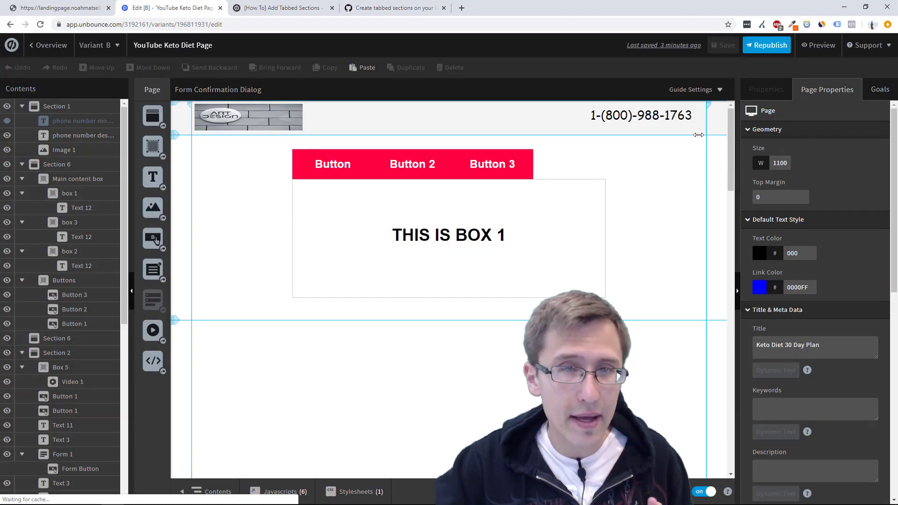
click(234, 171)
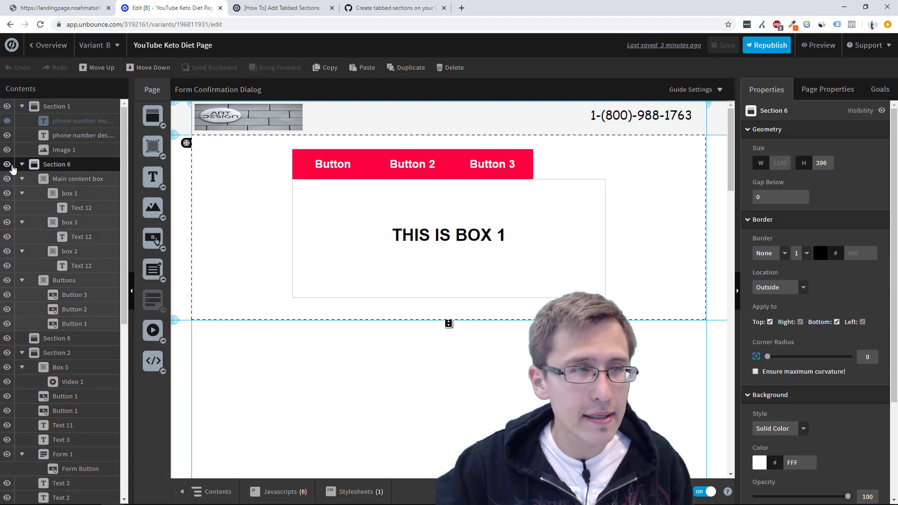
click(7, 165)
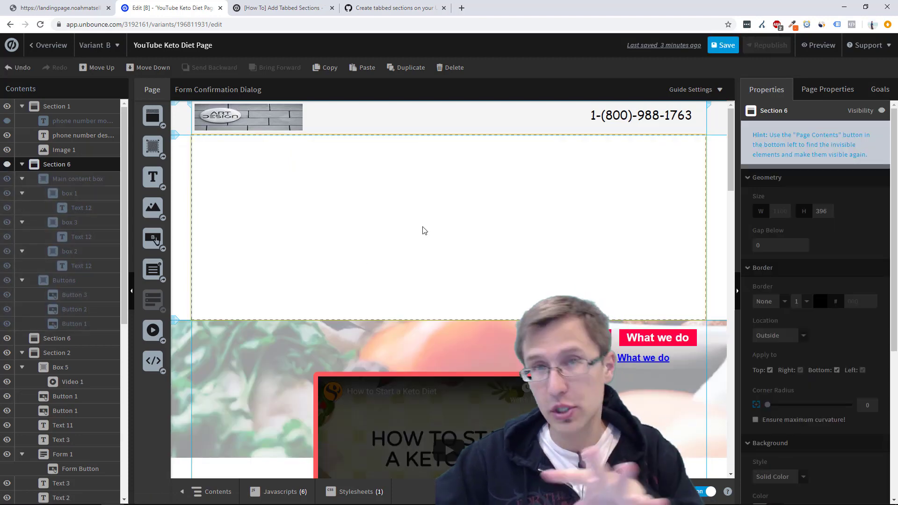
- Review the Add Tabbed Sections community article, the tabbed_section code gist and the example page's suite tabs
click(280, 8)
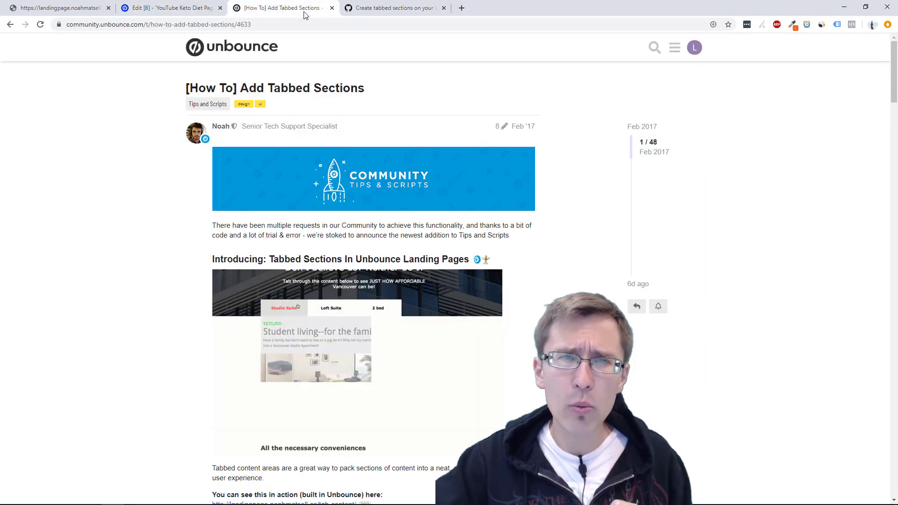
click(373, 10)
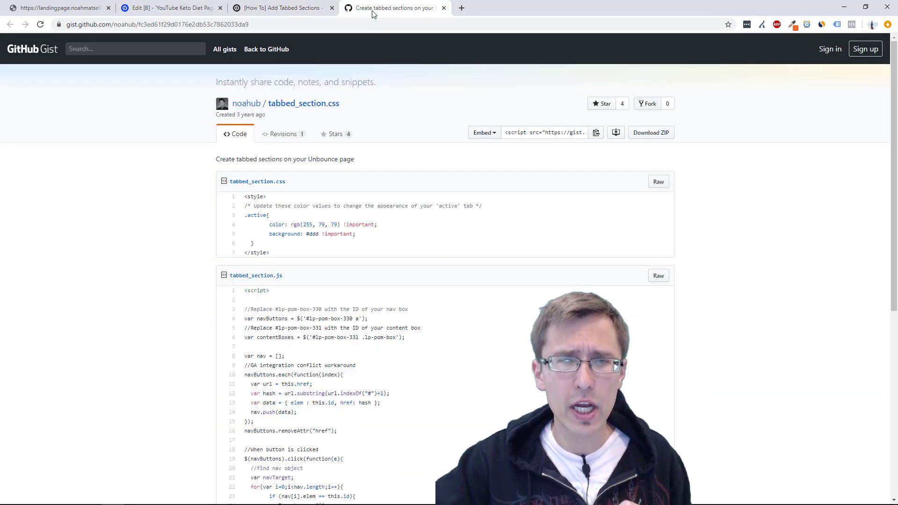
click(267, 12)
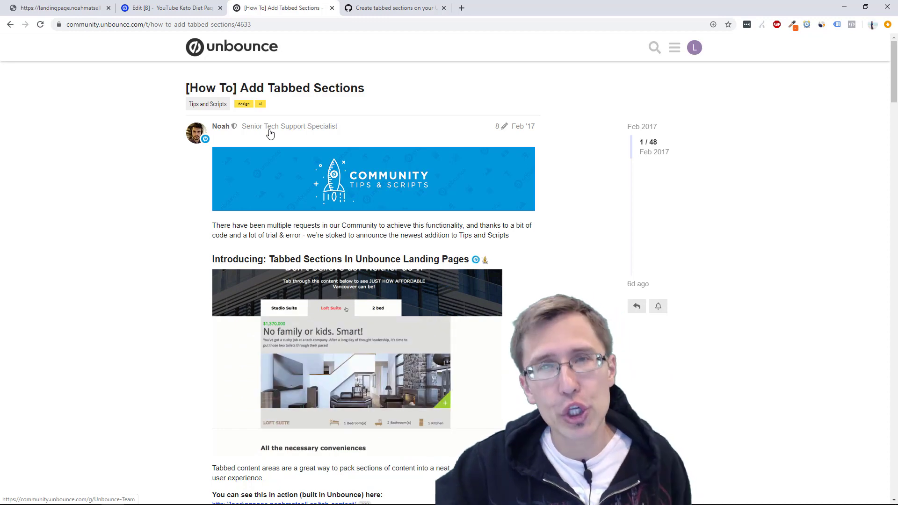
click(165, 8)
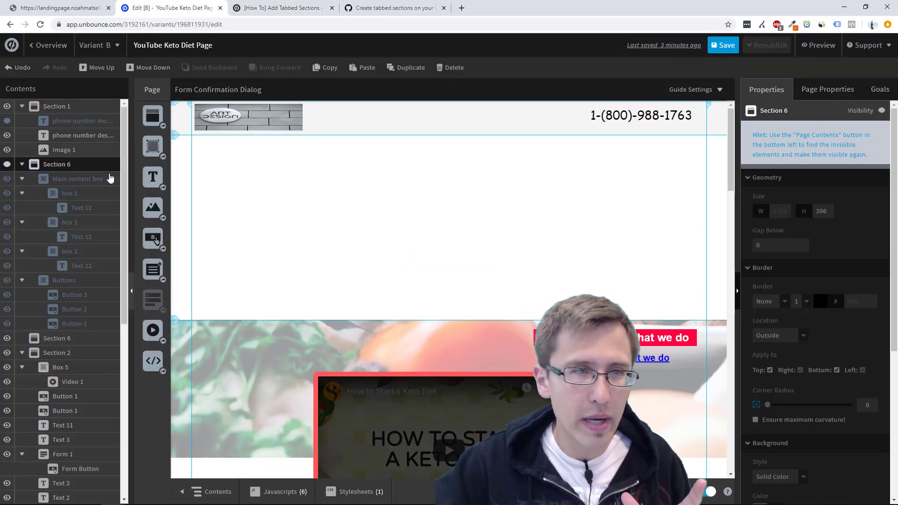
click(196, 491)
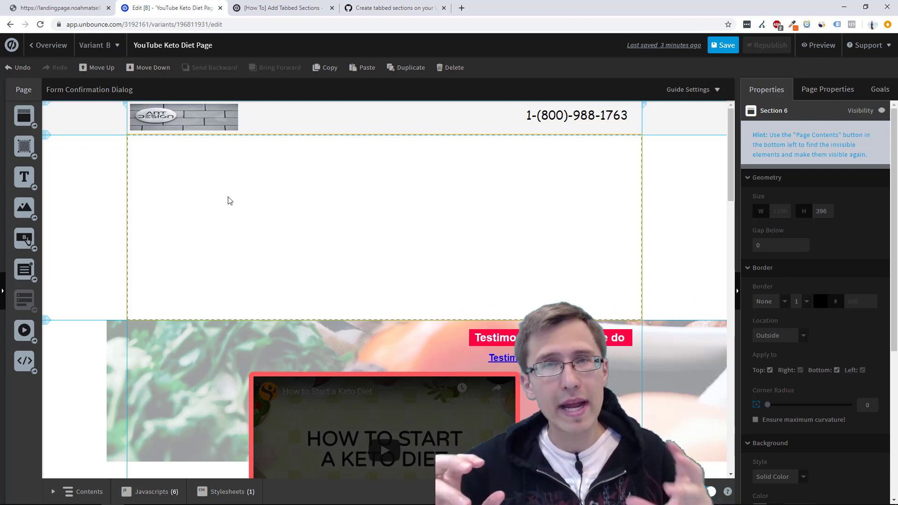
click(56, 8)
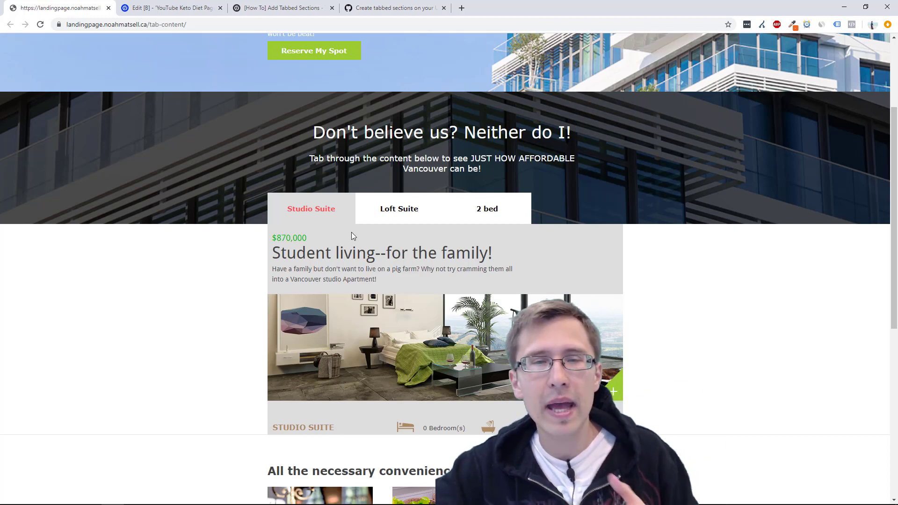
click(402, 208)
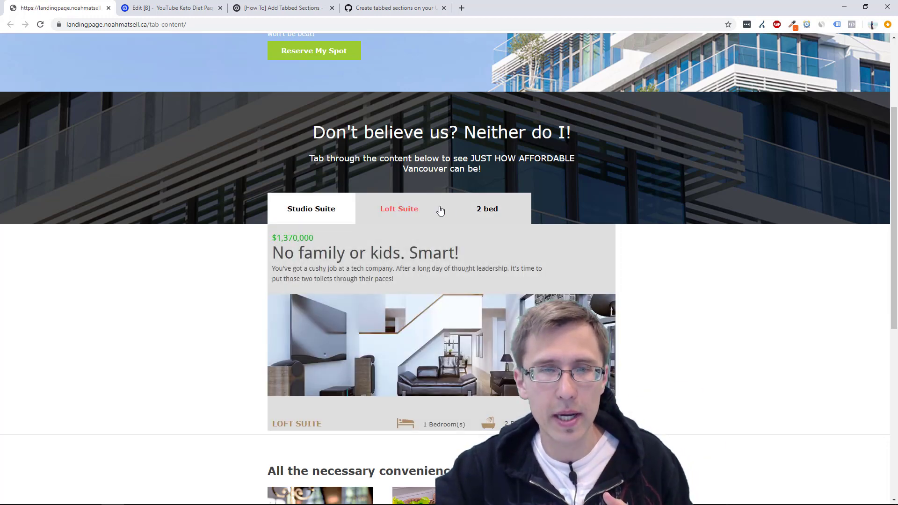
click(335, 209)
- Return to the page editor and add a 562 by 58 box to the empty section, positioned at left 259, top 49
click(192, 9)
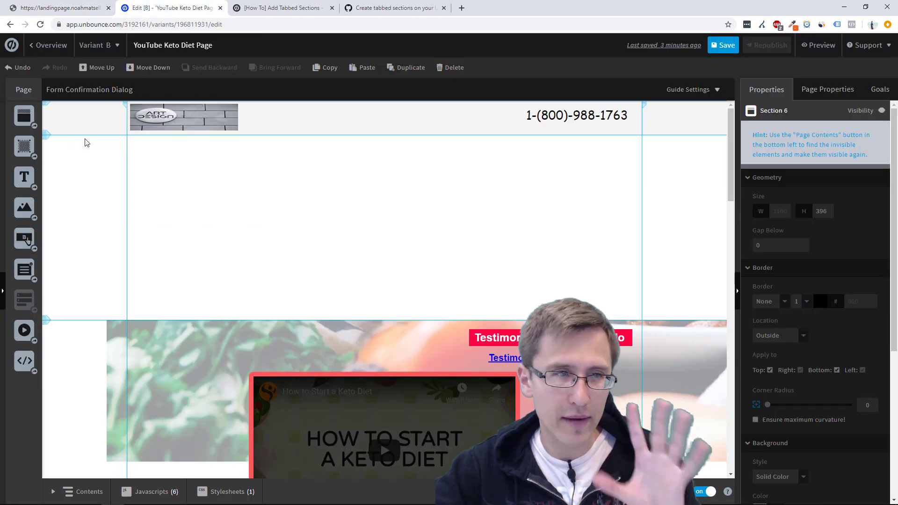
drag(26, 140, 524, 161)
click(391, 196)
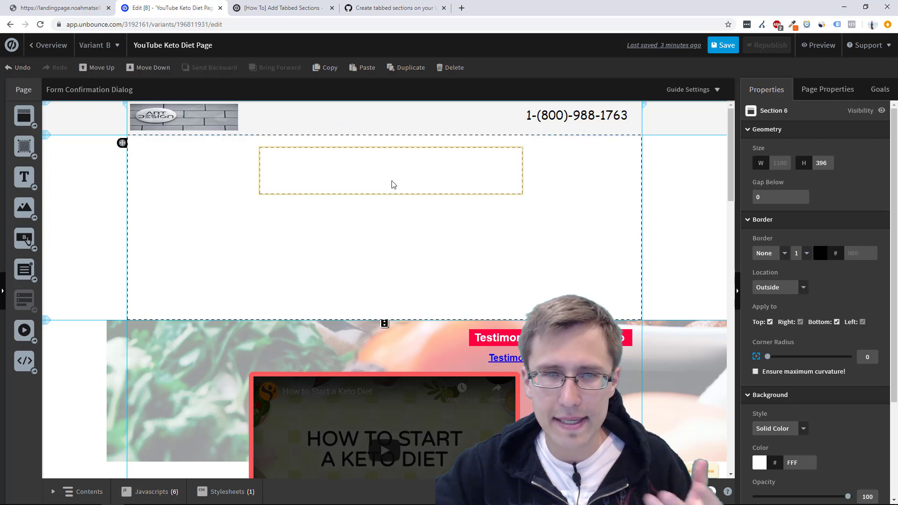
click(393, 182)
drag(392, 183, 398, 176)
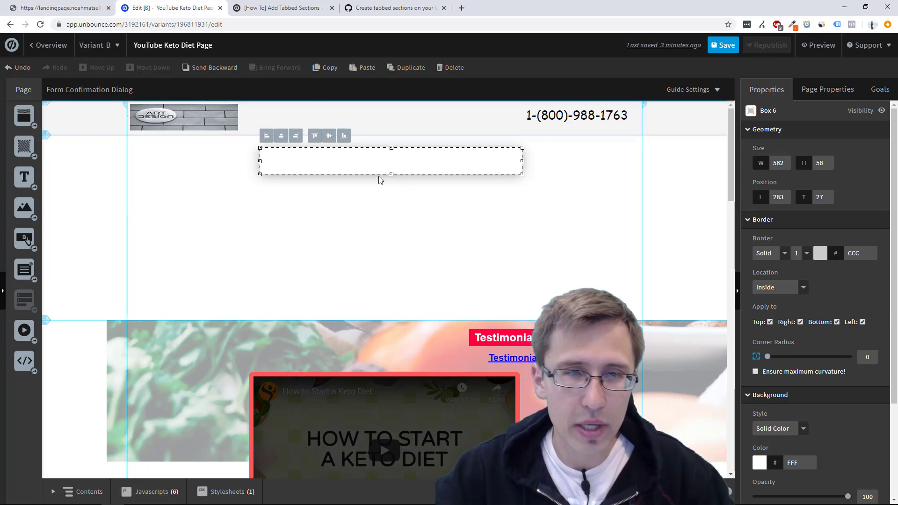
drag(323, 164, 312, 175)
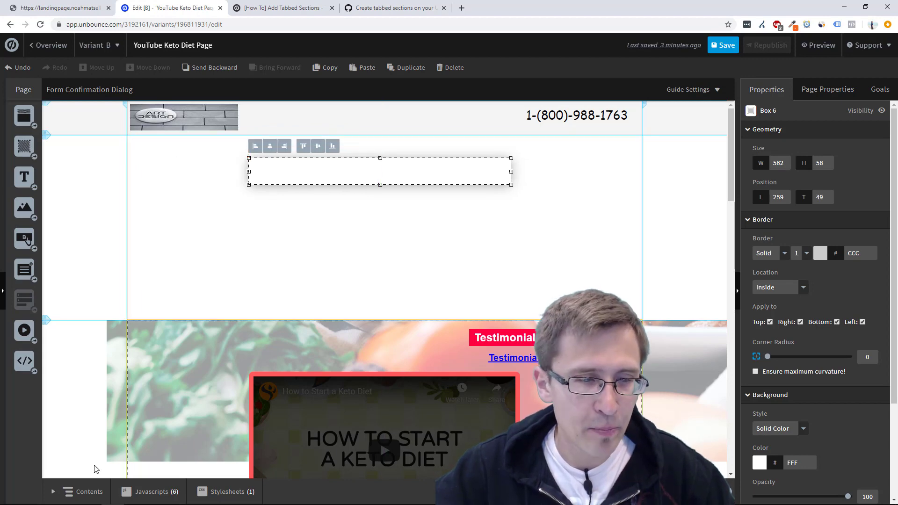
- Show the page contents list and rename the new box as Navigation Bar
click(79, 492)
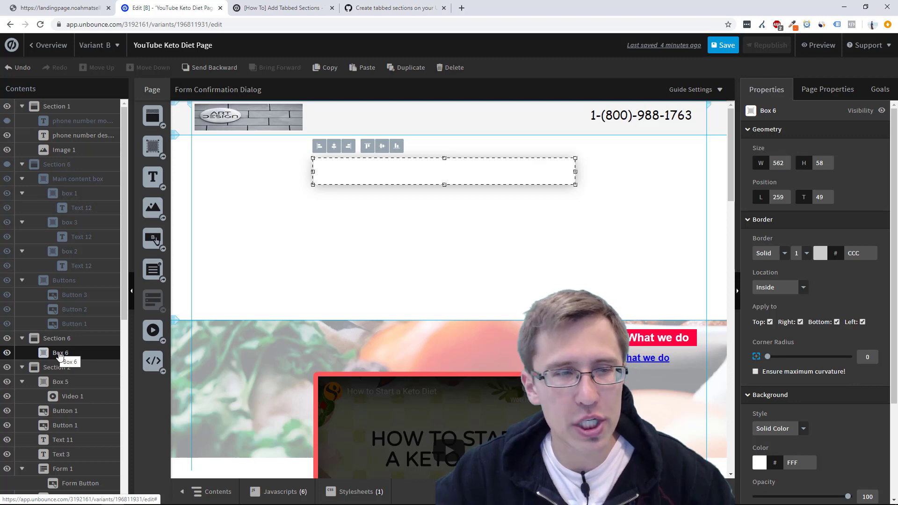
double_click(59, 356)
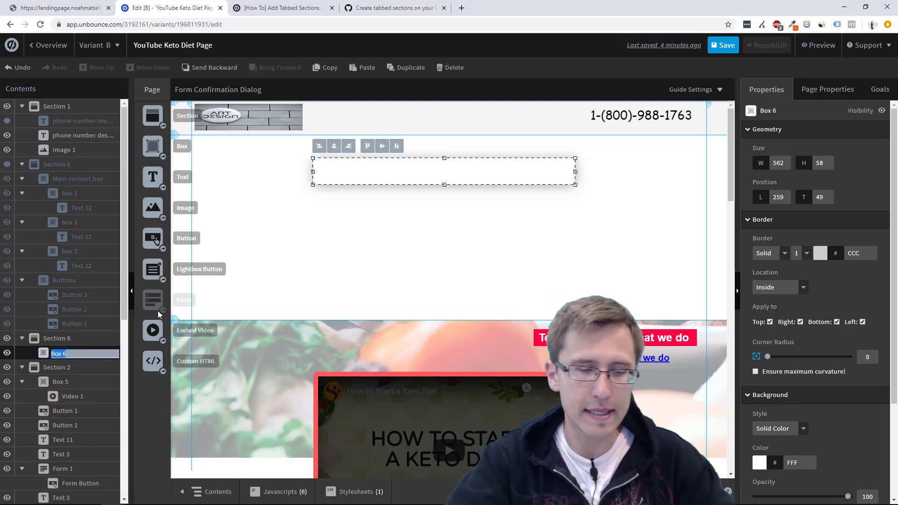
text(Navigatio)
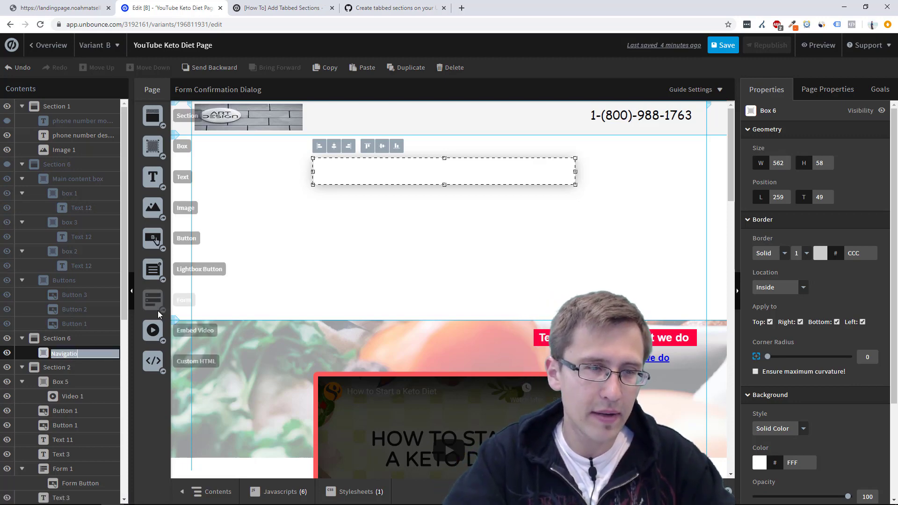
text(n Bar)
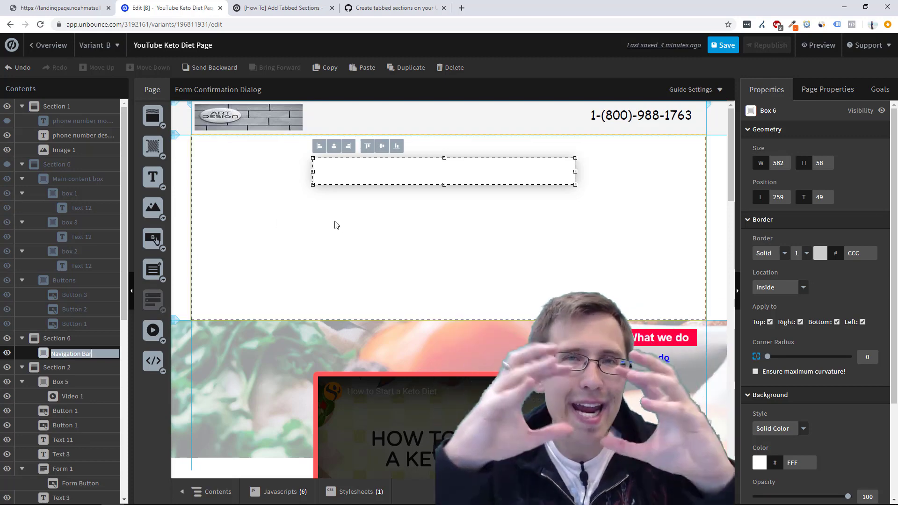
- Add a second box below the navigation bar, 562 wide and 238 high, aligned with it at left 259, top 117
click(87, 5)
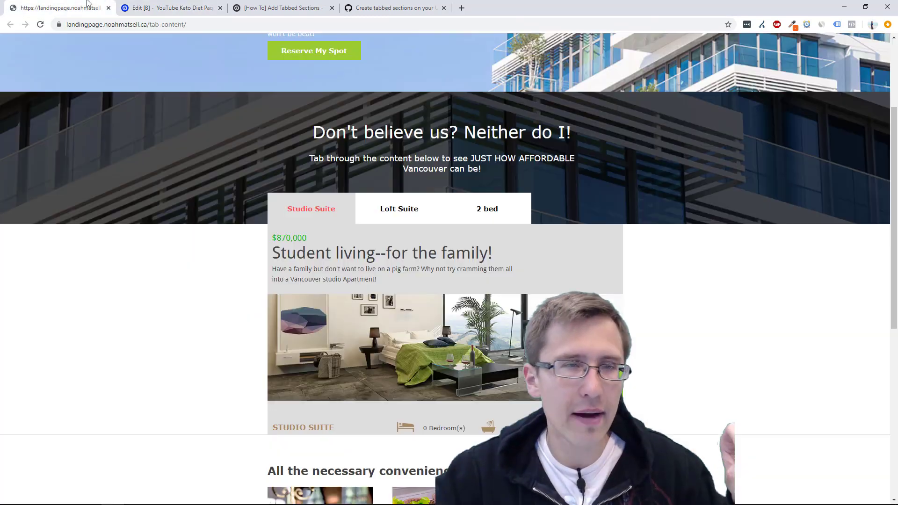
click(187, 7)
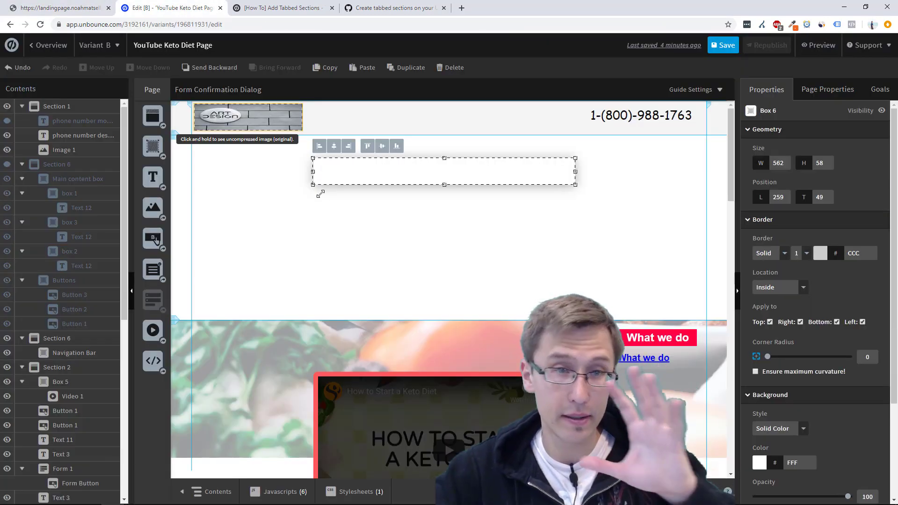
click(326, 234)
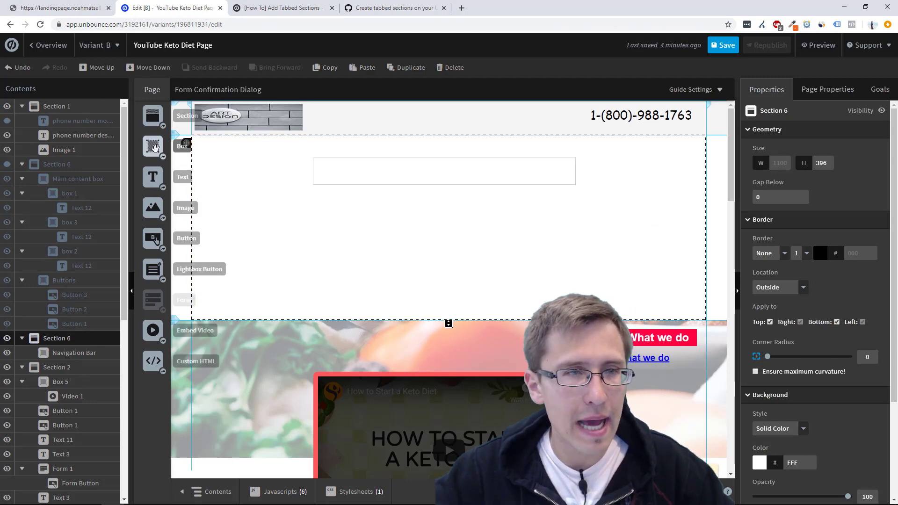
drag(152, 146, 596, 280)
drag(455, 224, 458, 246)
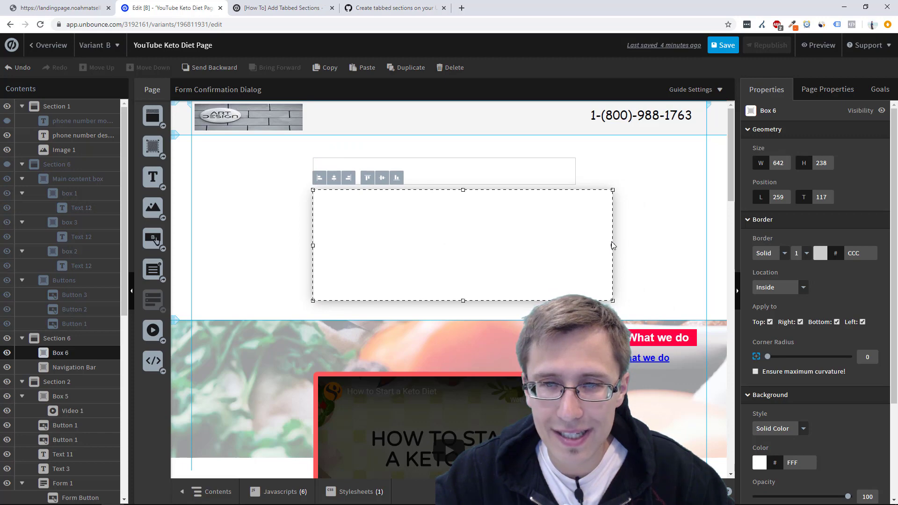
drag(606, 247, 575, 250)
click(601, 226)
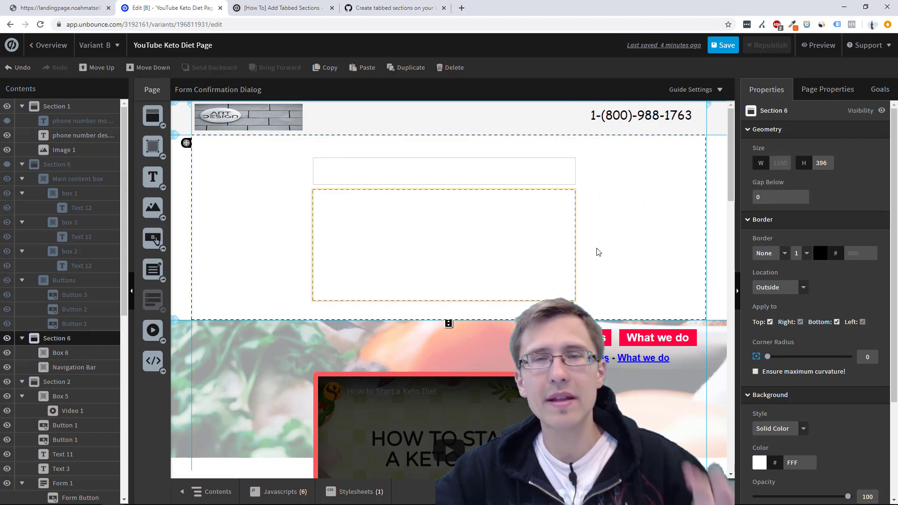
- Nudge the lower box up toward the navigation bar to a top position of 110
click(512, 226)
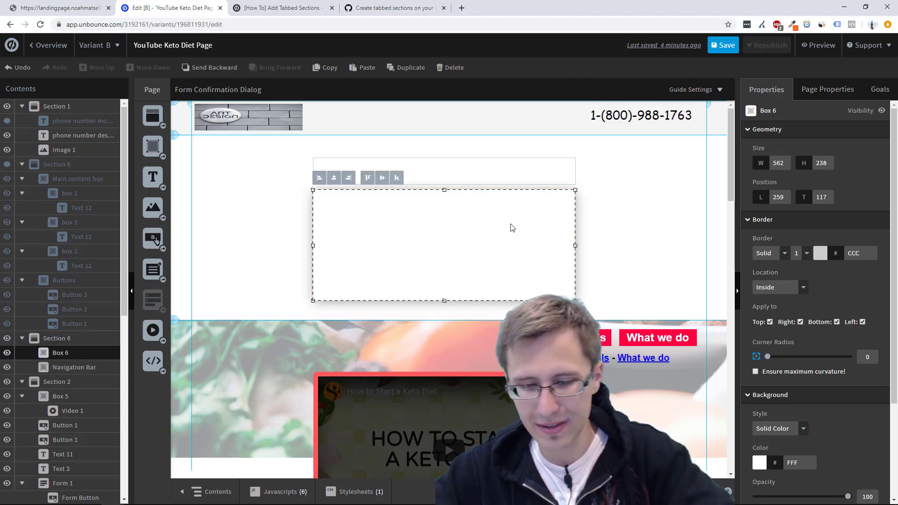
key(Up)
key(Up)
key(Up)
key(Up)
key(Up)
key(Up)
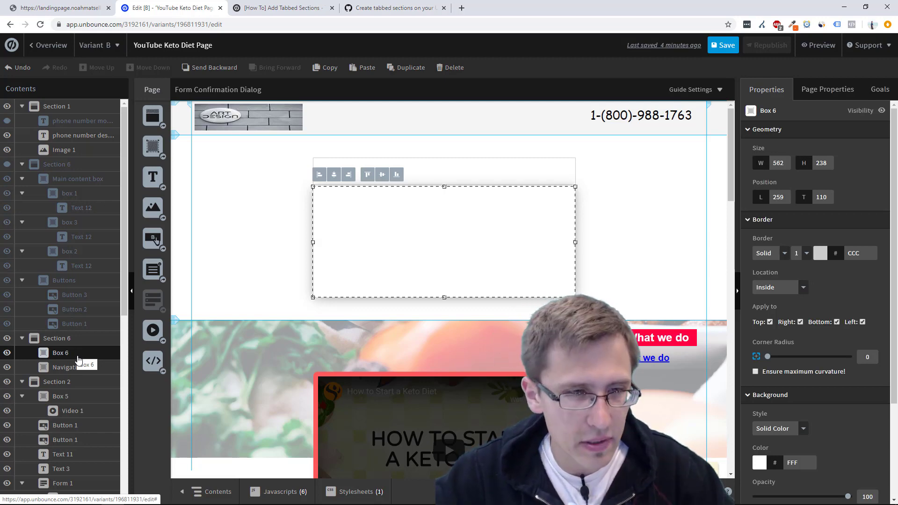
- Rename the lower box as Content Box in the page contents list
double_click(79, 359)
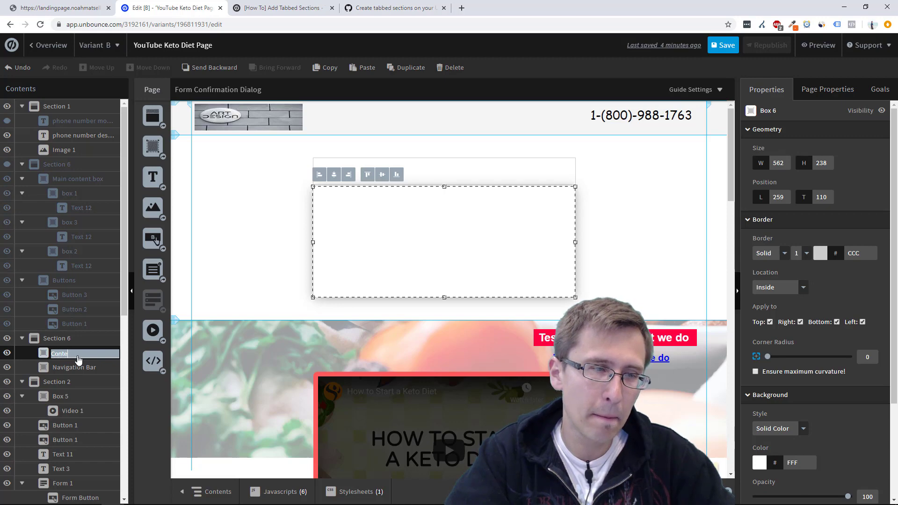
text(Content Bo)
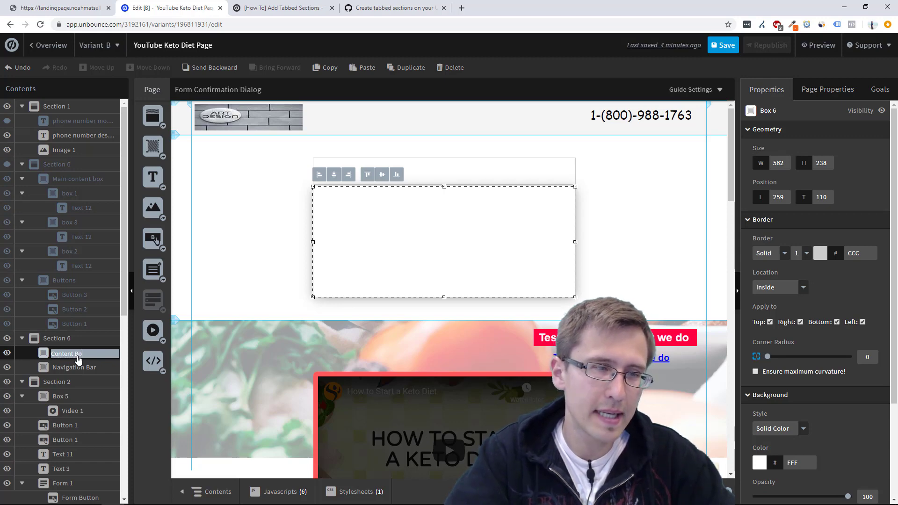
text(x)
key(Return)
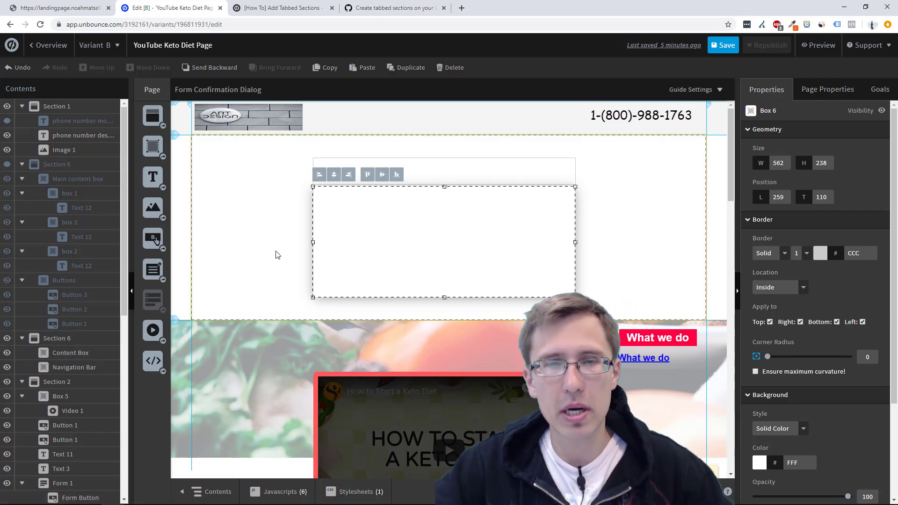
- Add a 150 by 64 button at the start of the navigation bar and place a duplicate beside it at left 150, top 0
click(264, 243)
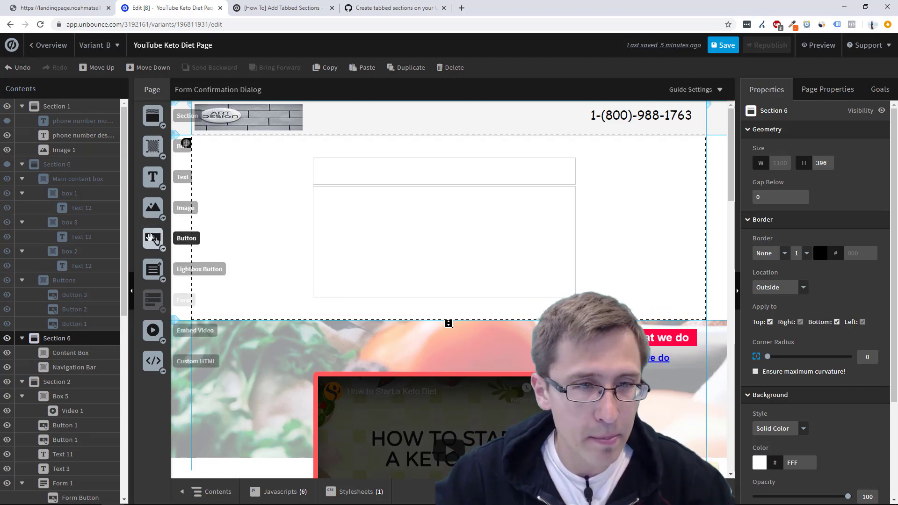
drag(152, 239, 357, 167)
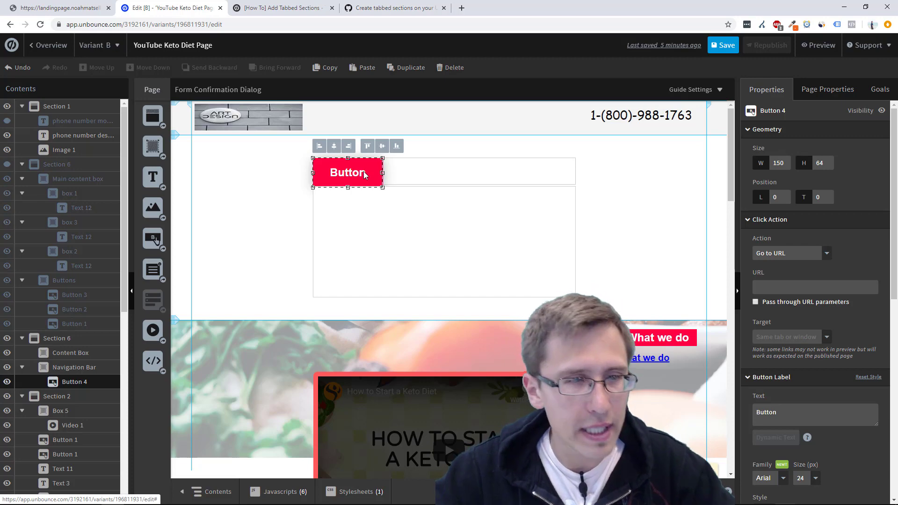
key(ctrl+d)
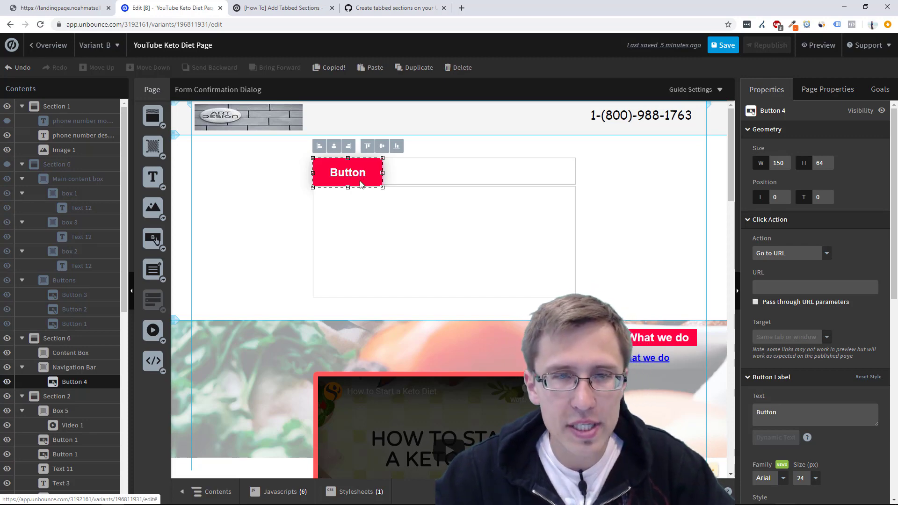
drag(365, 174, 418, 171)
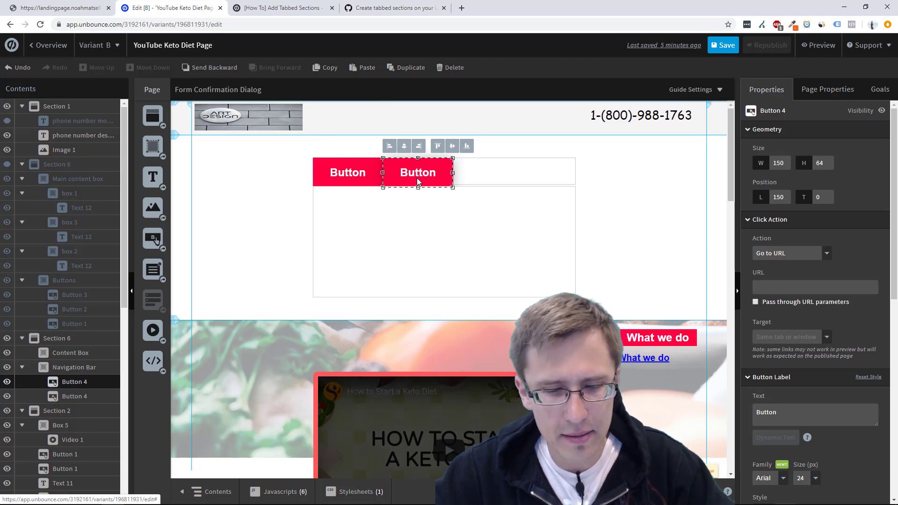
- Duplicate the button twice more, placing the copies at left 300 and left 450 to complete the row of four
key(ctrl+d)
drag(403, 173, 504, 171)
key(ctrl+d)
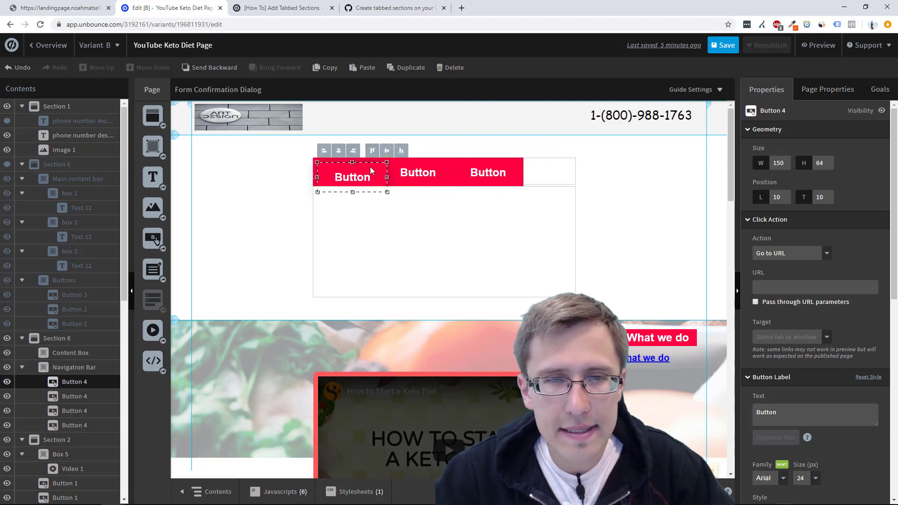
drag(369, 175, 574, 162)
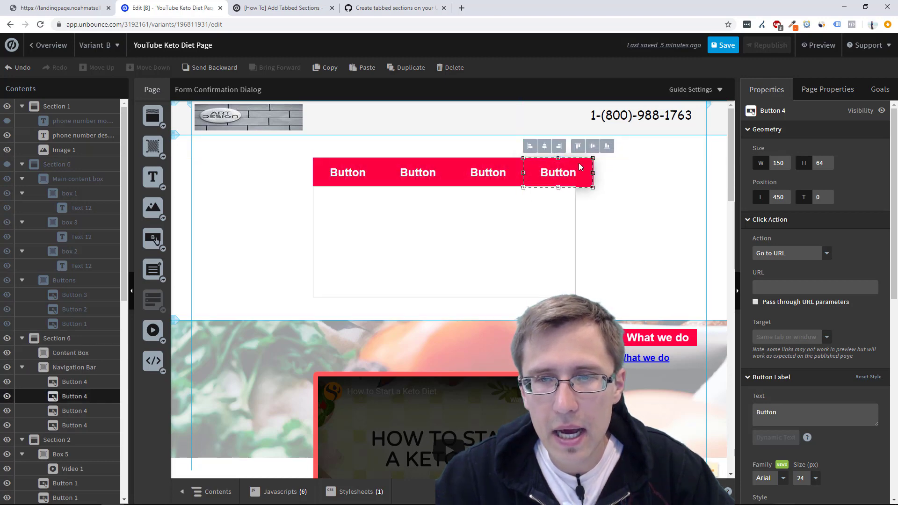
- Set the Navigation Bar box's width to 600 so it spans all four buttons
click(75, 368)
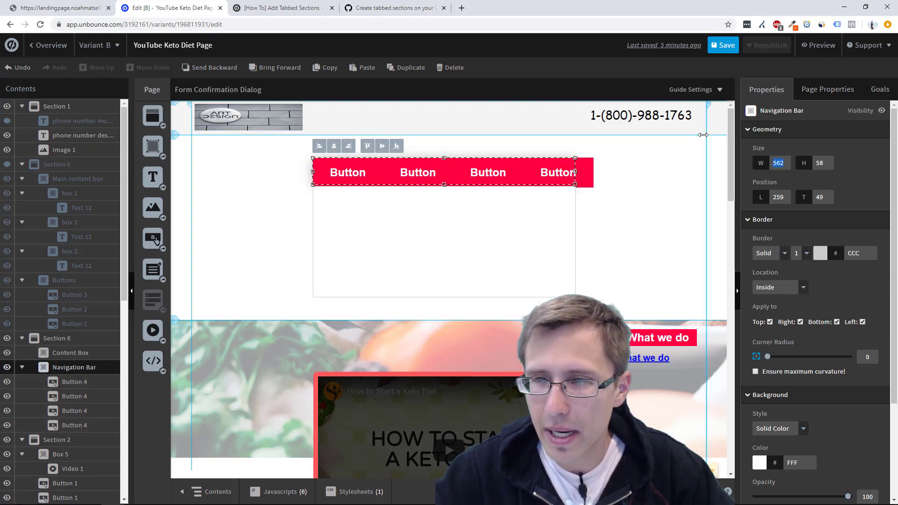
text(600)
key(Return)
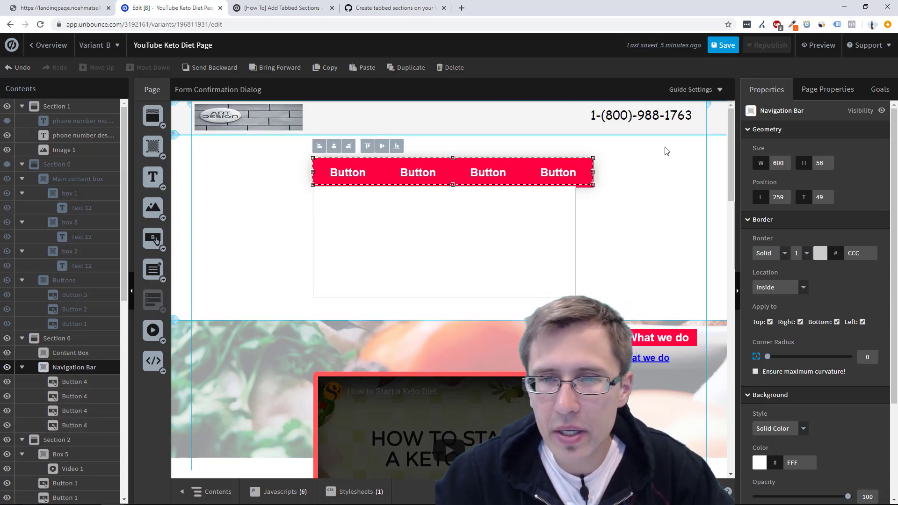
click(644, 205)
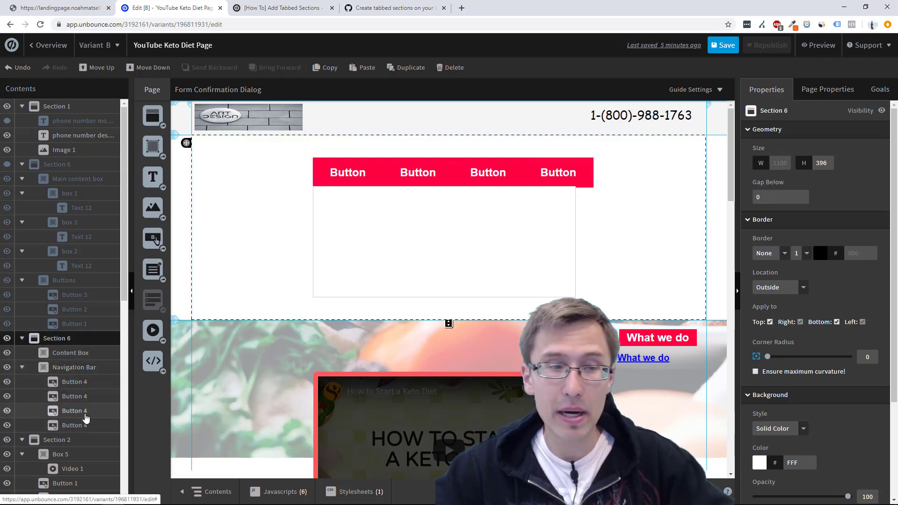
- Widen the Content Box to 600 to match the navigation bar and nudge it down just below the buttons
click(81, 369)
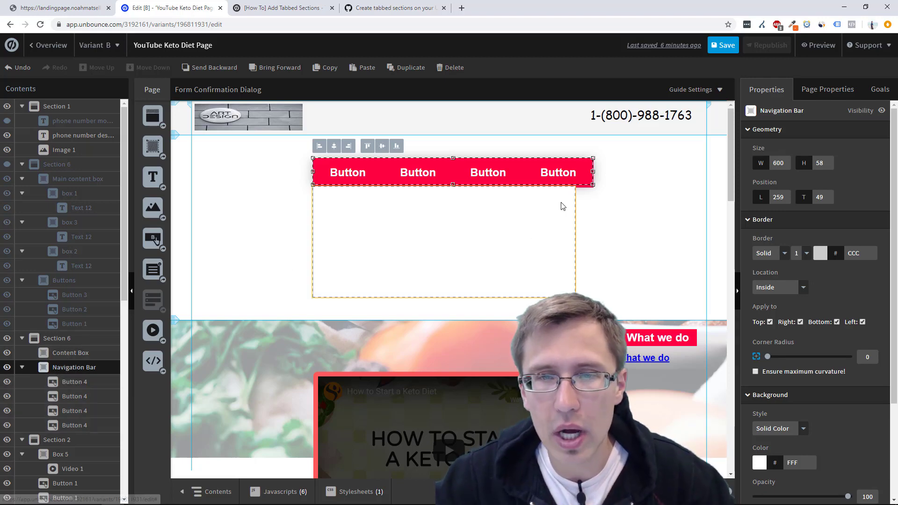
click(571, 256)
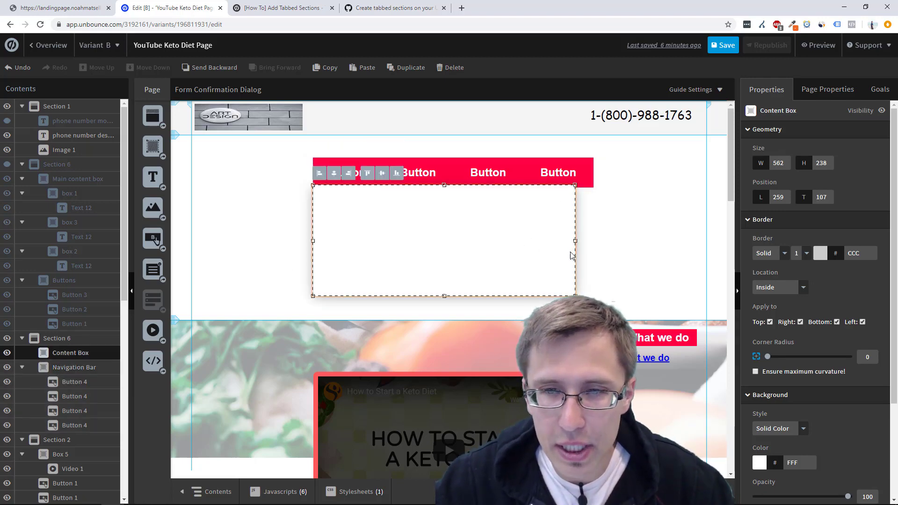
drag(576, 242, 594, 240)
key(Down)
key(Down)
key(Down)
key(Down)
key(Down)
key(Down)
key(Down)
key(Down)
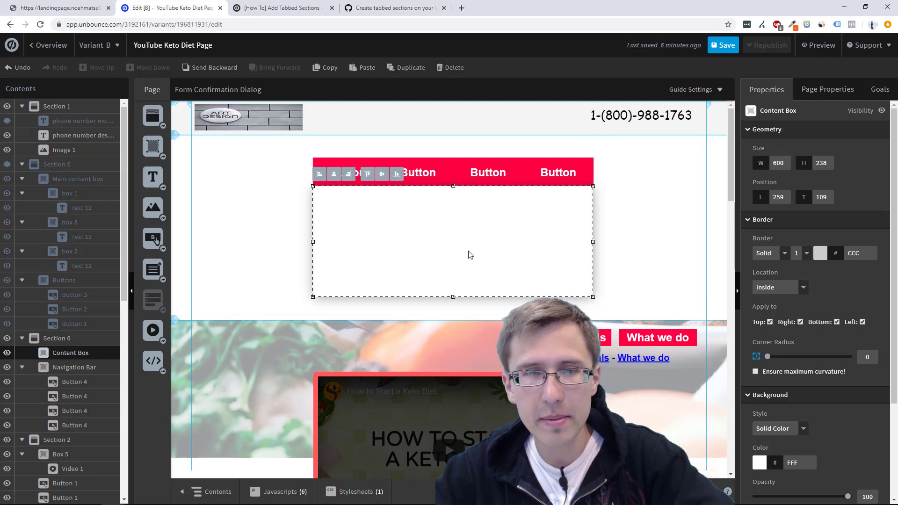
- Label the first navigation button "Button 1" and rename its entry in the page contents list as Button 1
click(569, 170)
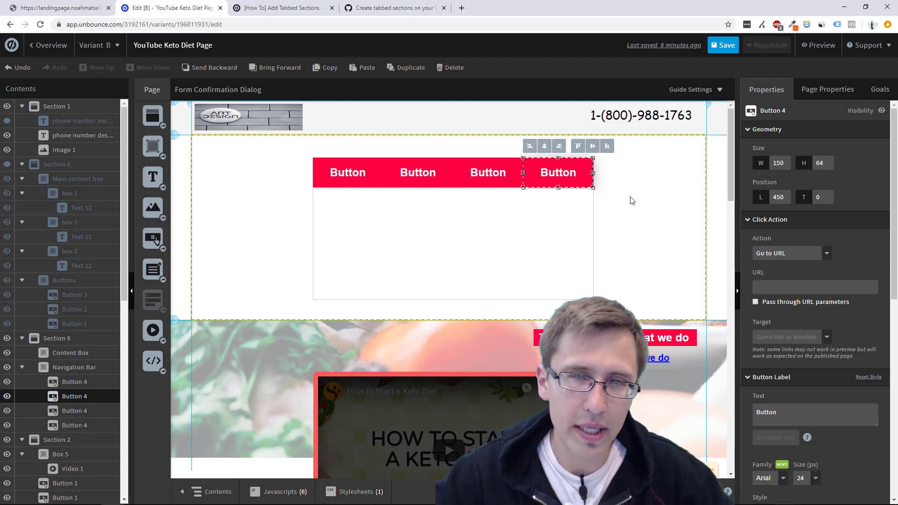
click(78, 386)
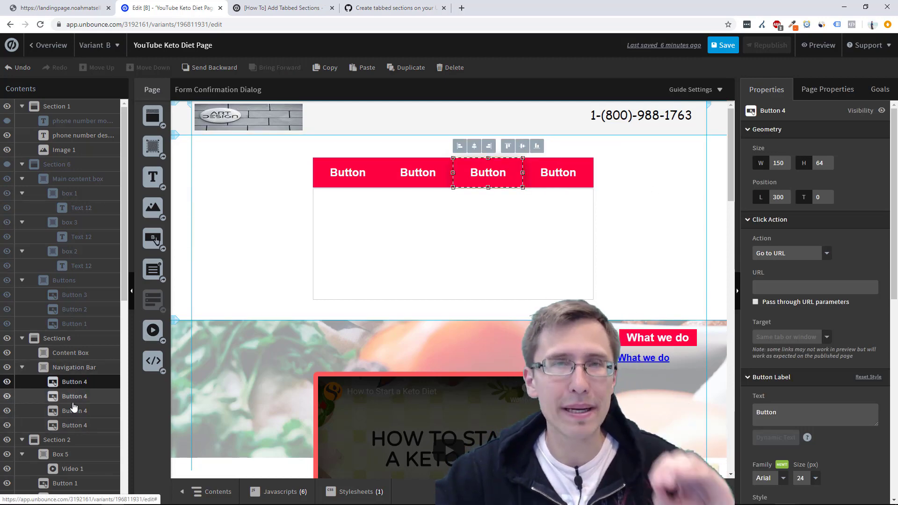
click(74, 409)
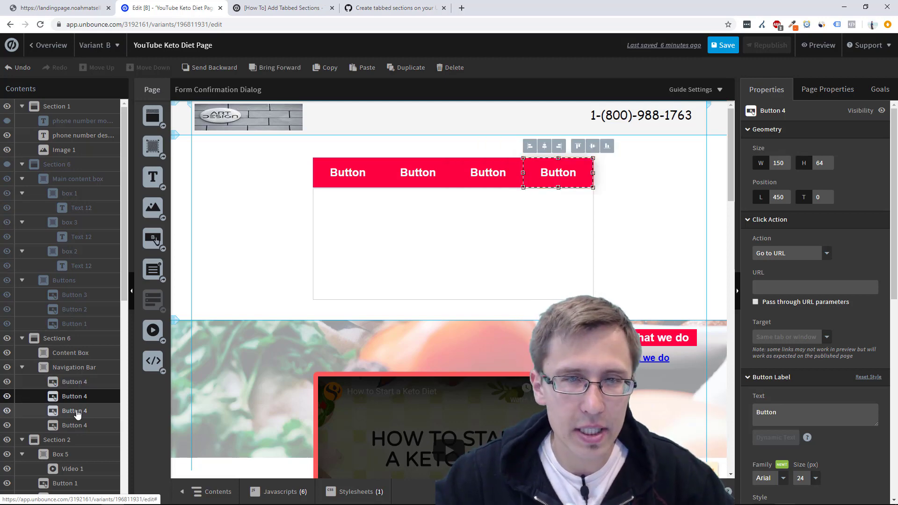
click(75, 425)
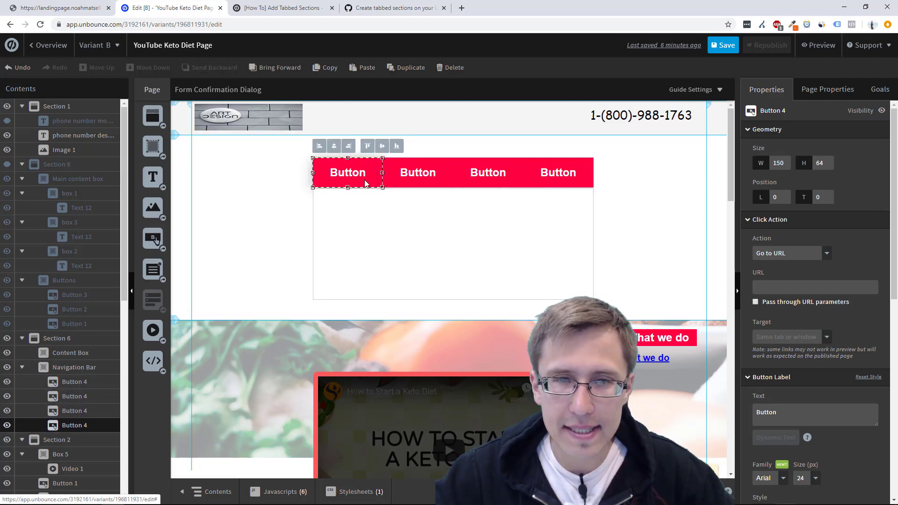
click(786, 414)
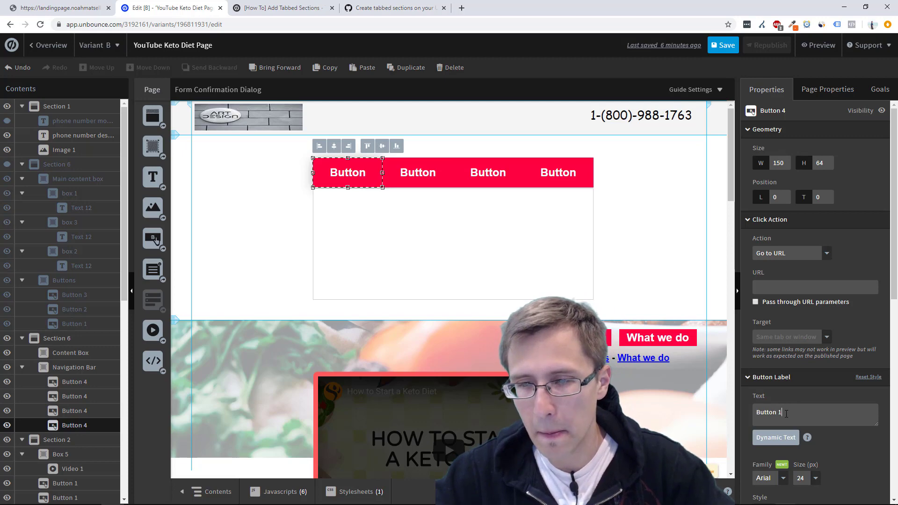
double_click(107, 424)
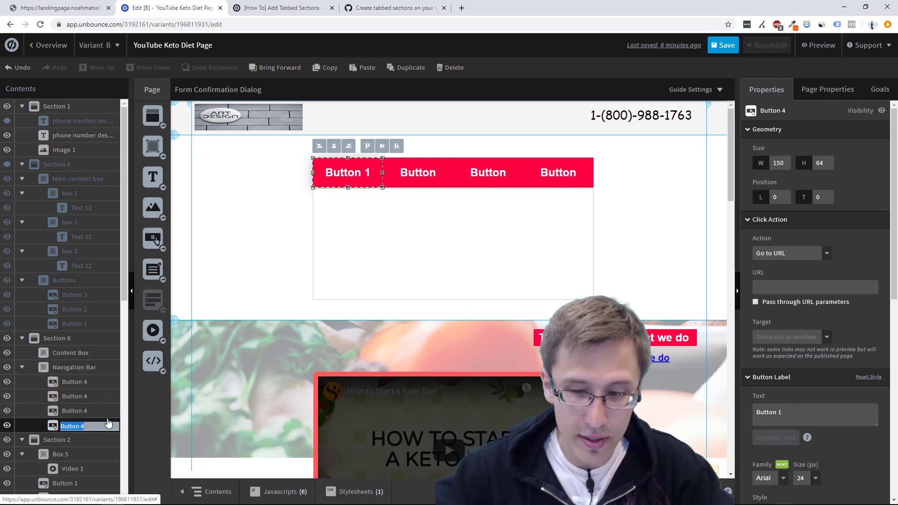
key(Right)
text(1)
key(Return)
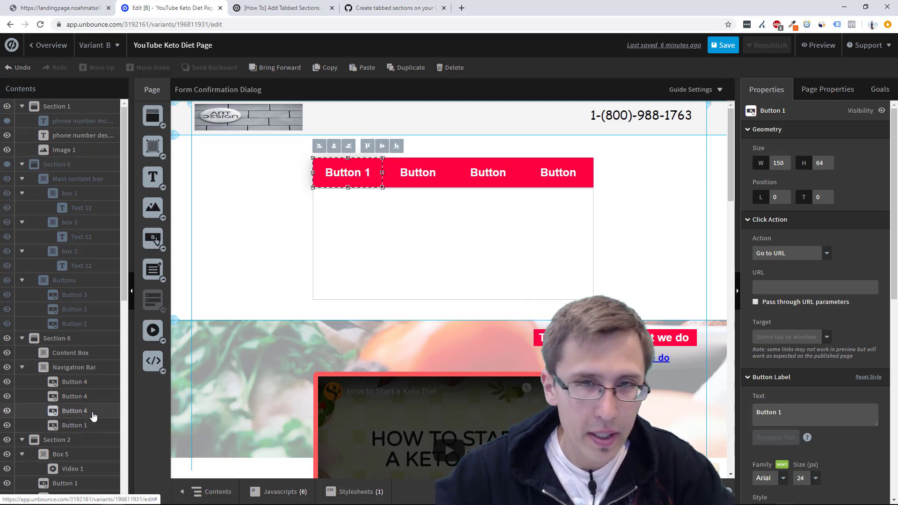
- Label the second navigation button "Button 2" and rename its contents list entry as Button 2
click(92, 411)
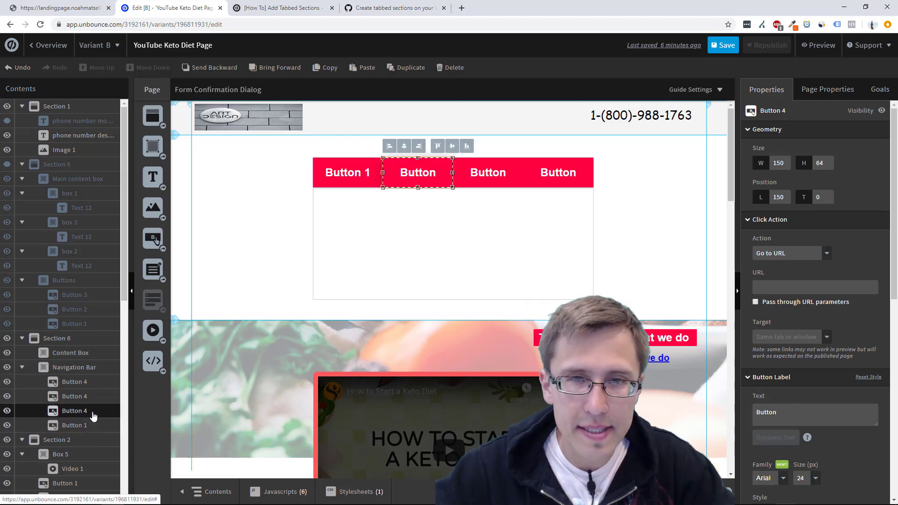
click(799, 408)
text(2)
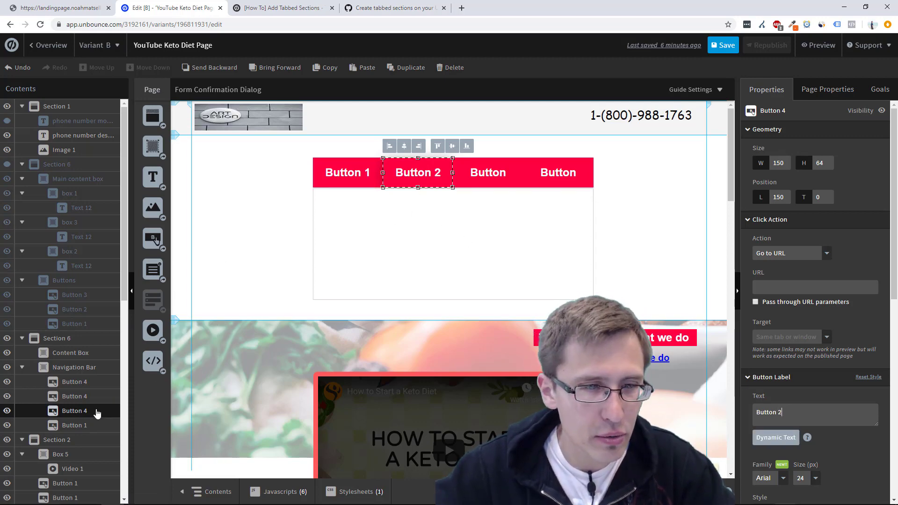
double_click(97, 412)
key(BackSpace)
text(2)
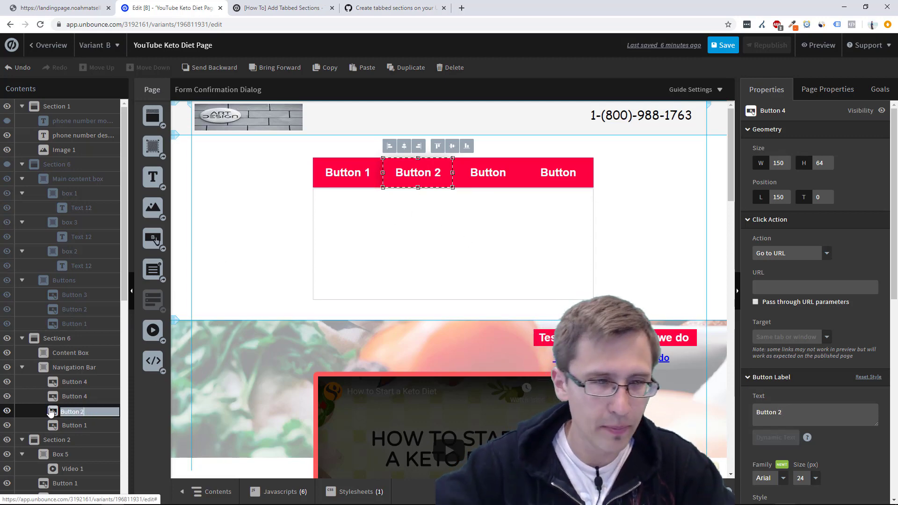
key(Return)
- Label the third navigation button "Button 3" and rename its contents list entry as Button 3
click(78, 398)
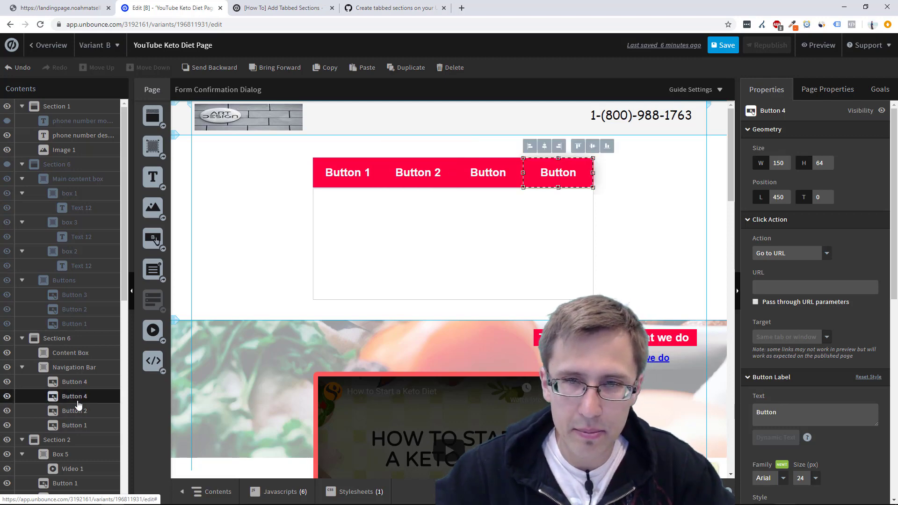
click(88, 382)
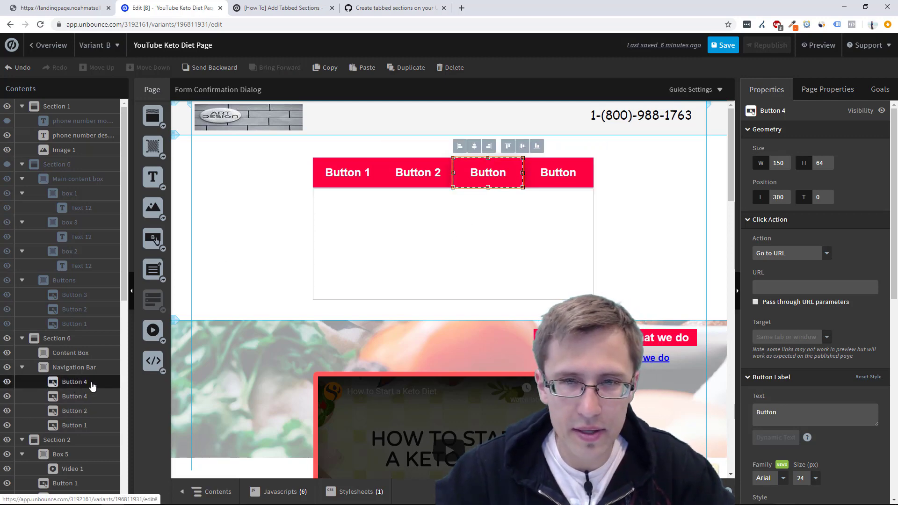
click(788, 415)
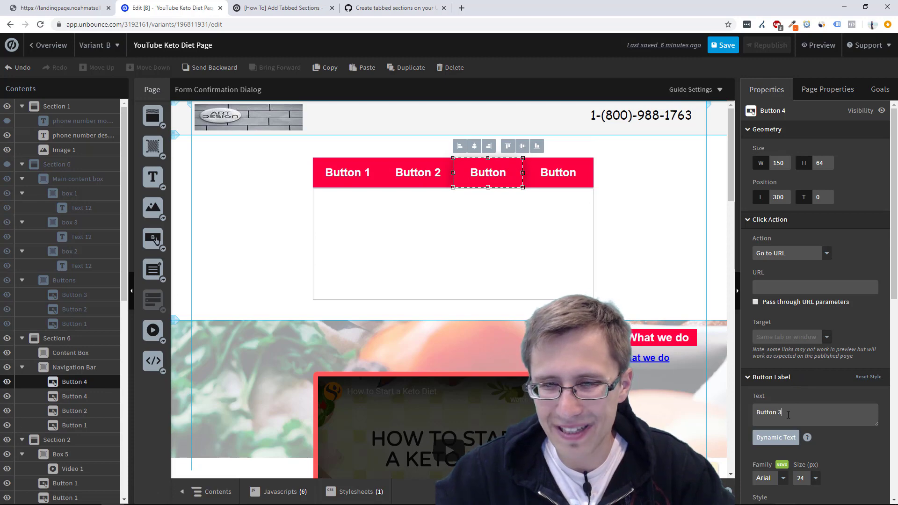
double_click(94, 383)
text(Button 3)
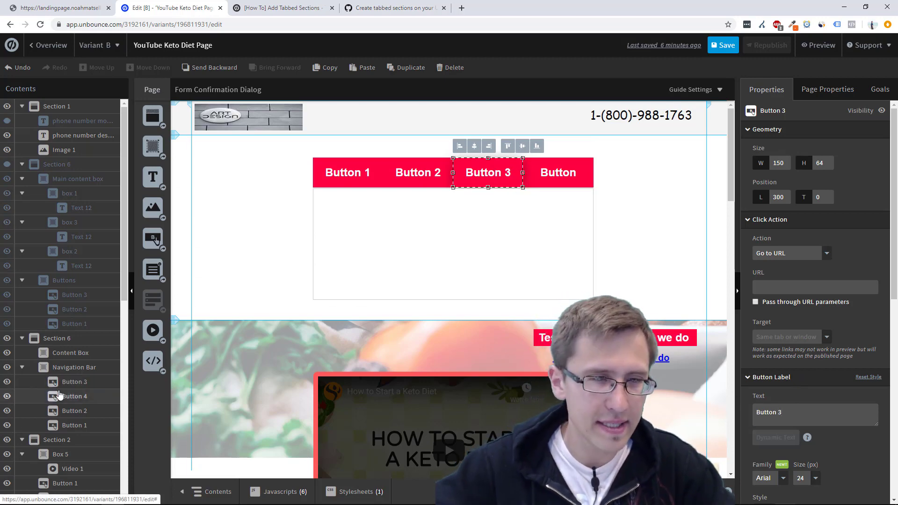
key(Return)
- Label the fourth navigation button "Button 4"
click(89, 398)
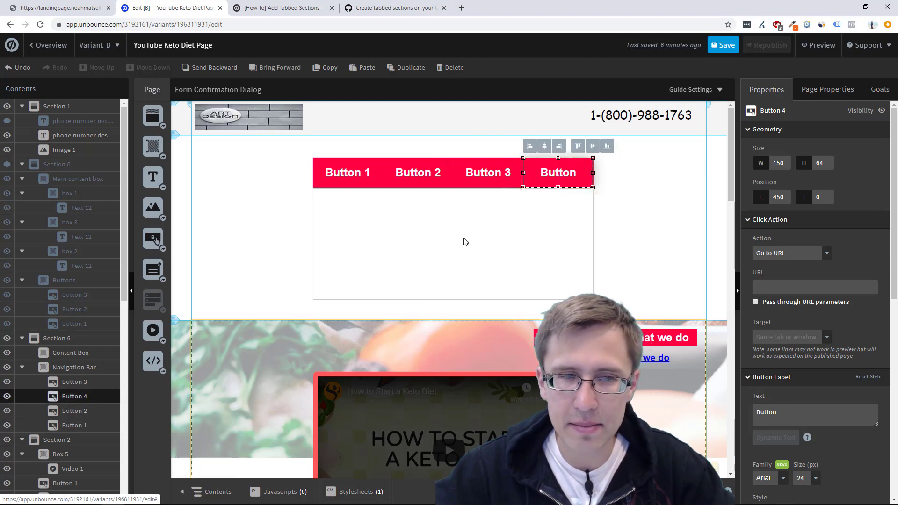
click(787, 416)
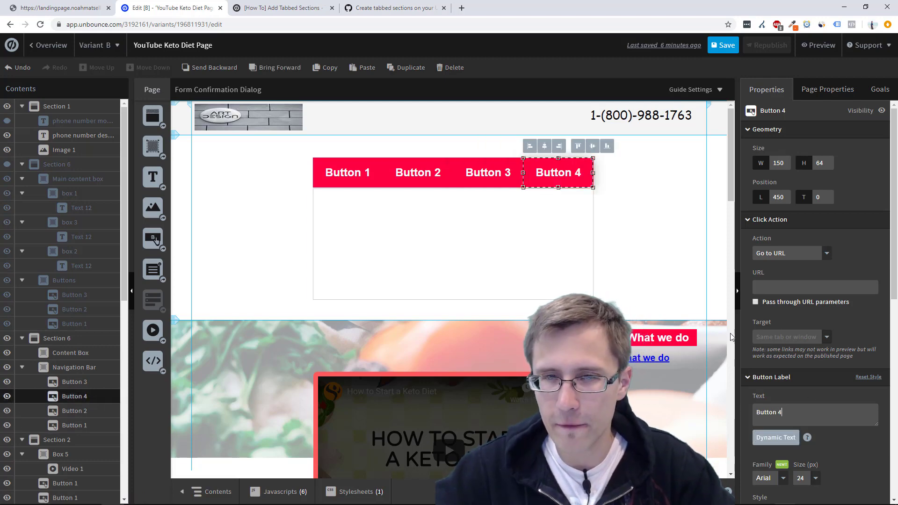
click(669, 251)
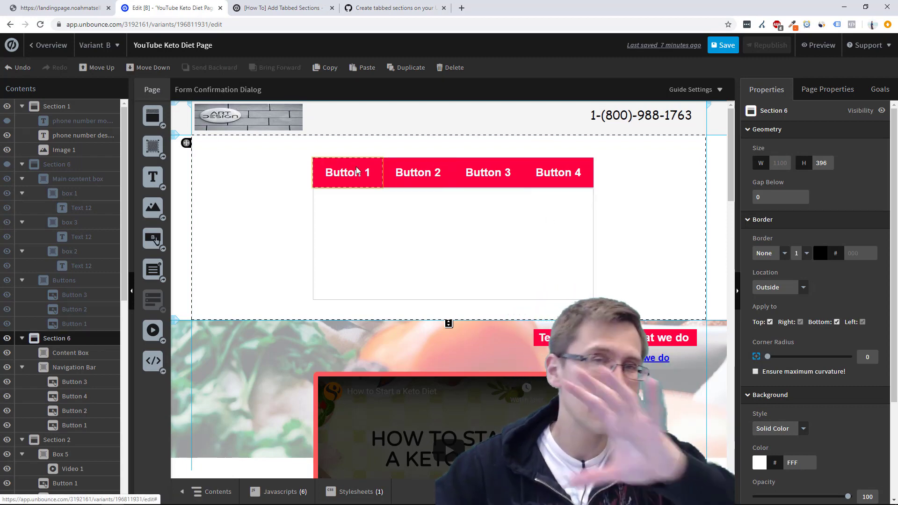
- Switch to the example tab-content page, try its Loft Suite and Studio Suite tabs, and return to the Unbounce editor
click(70, 8)
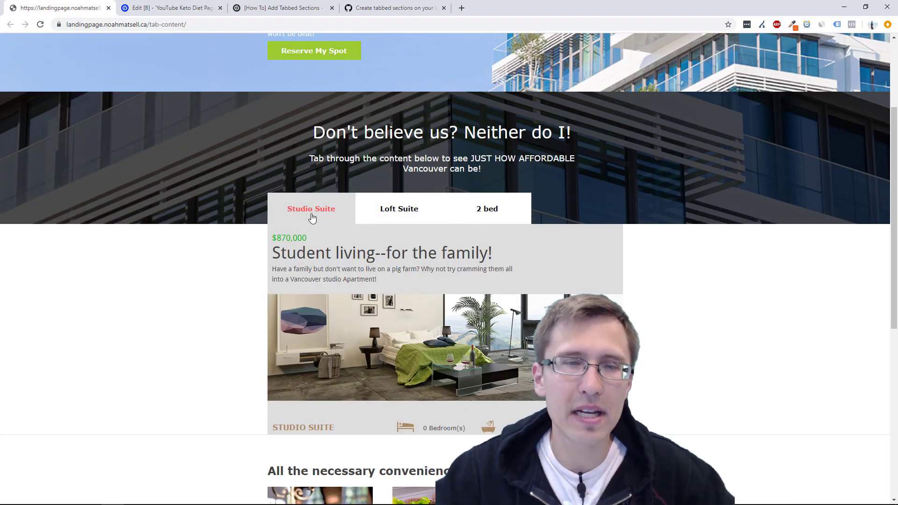
click(385, 215)
click(342, 212)
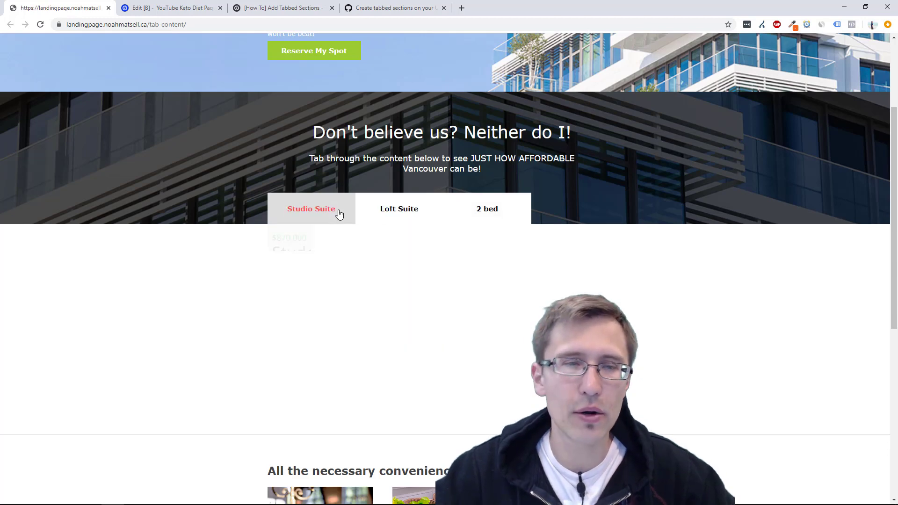
click(186, 9)
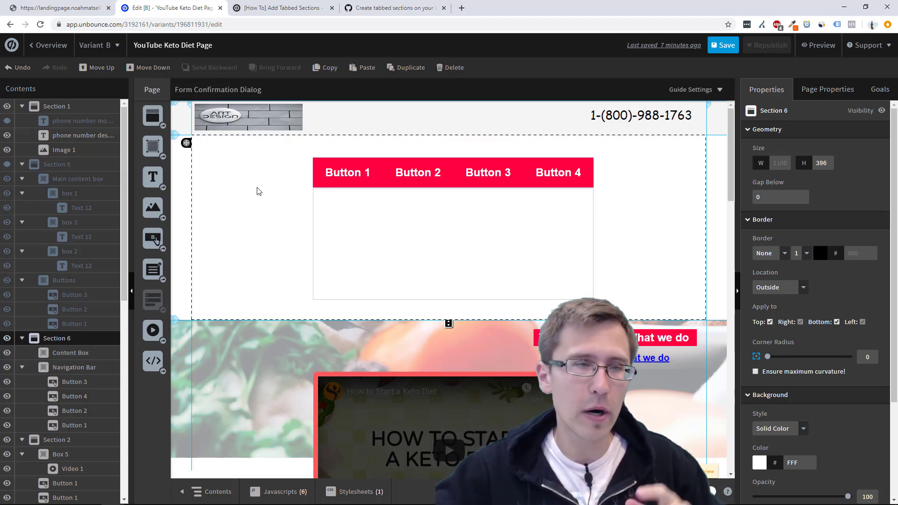
- Copy the Content Box and place the copy in Section 2 below, at left 18, top 38
drag(153, 146, 255, 232)
key(Delete)
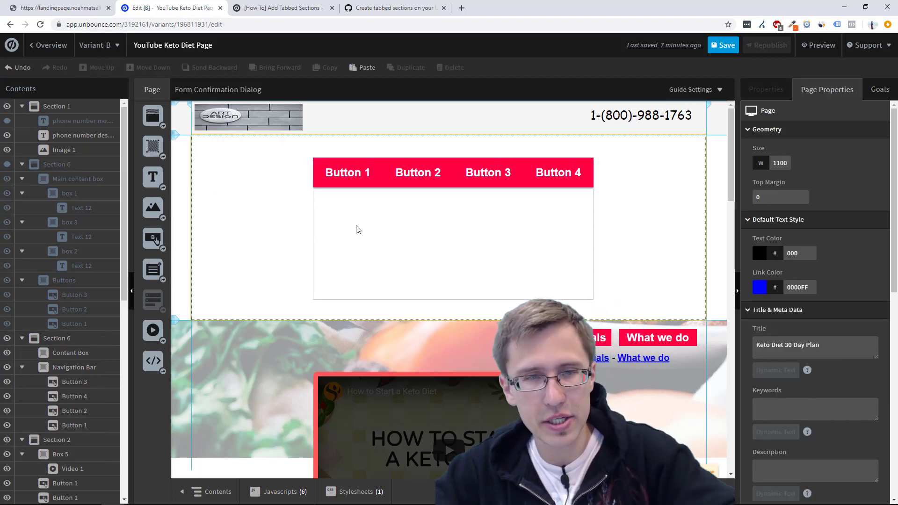
click(357, 229)
key(ctrl+c)
click(263, 286)
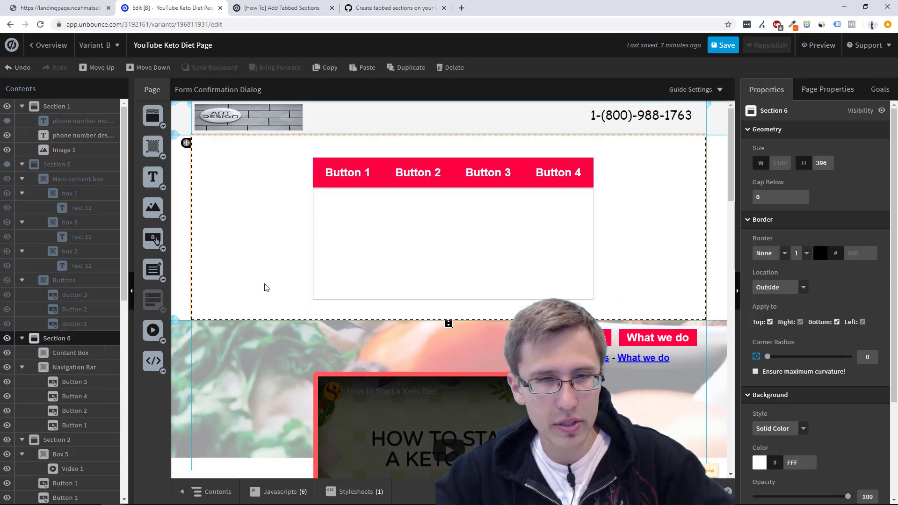
key(ctrl+v)
drag(282, 229, 290, 382)
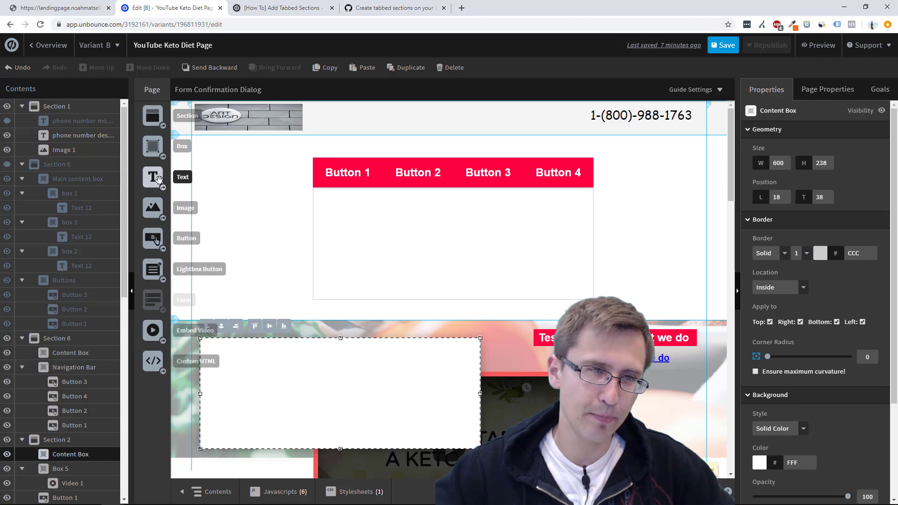
- Add a text element reading "CONTENT 1" near the top of the copied box in Section 2 and centre it horizontally
drag(158, 179, 237, 359)
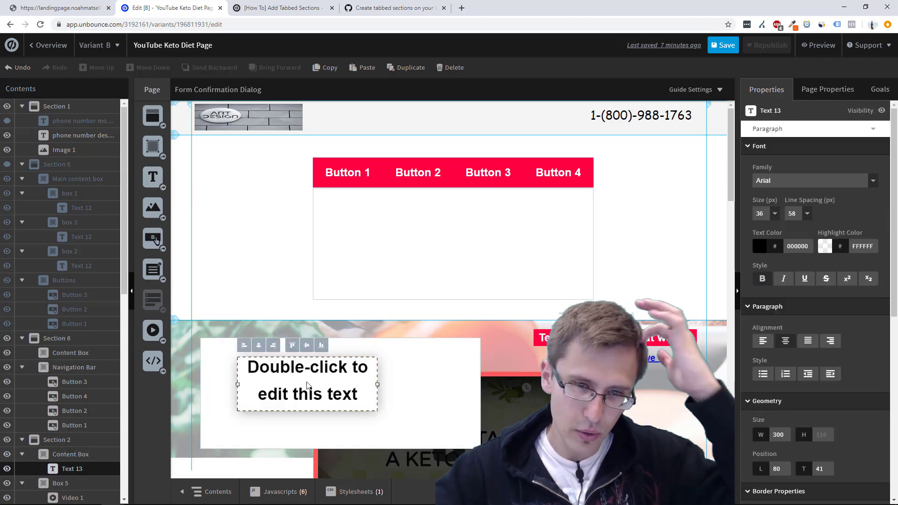
double_click(298, 367)
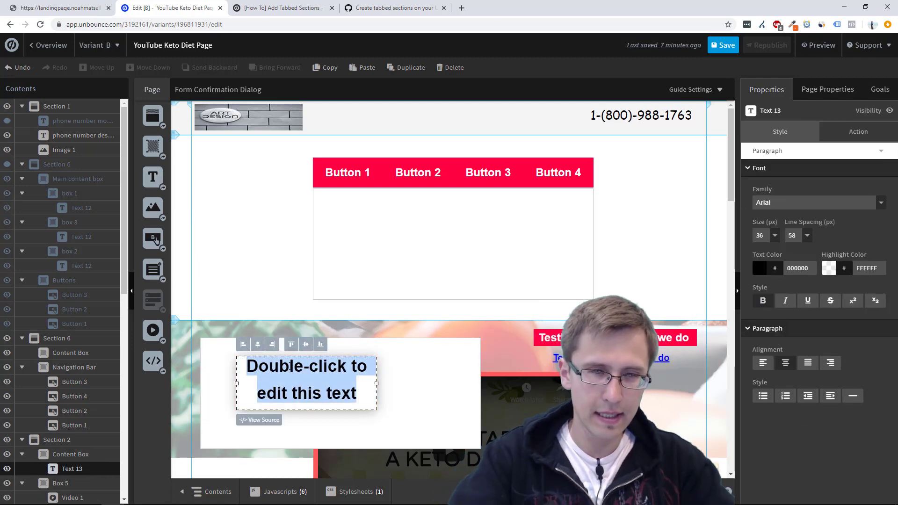
text(CONTENT 1)
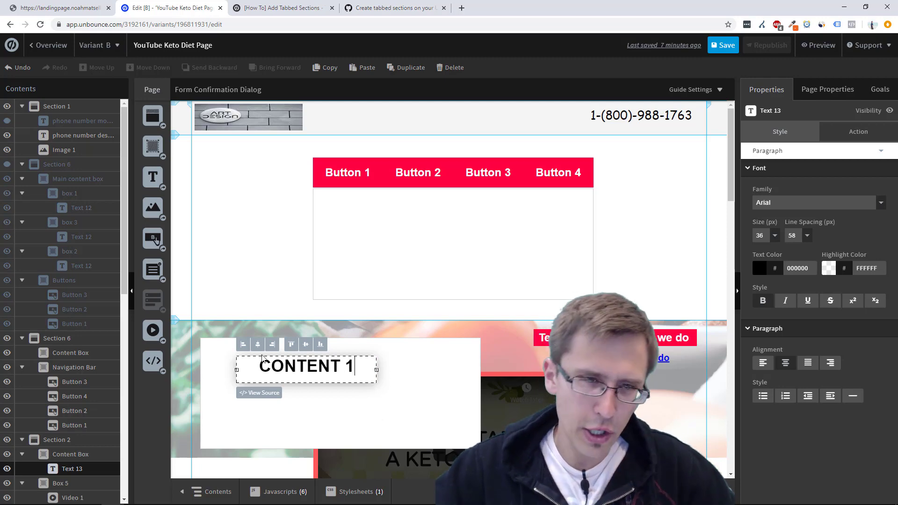
click(258, 344)
click(332, 412)
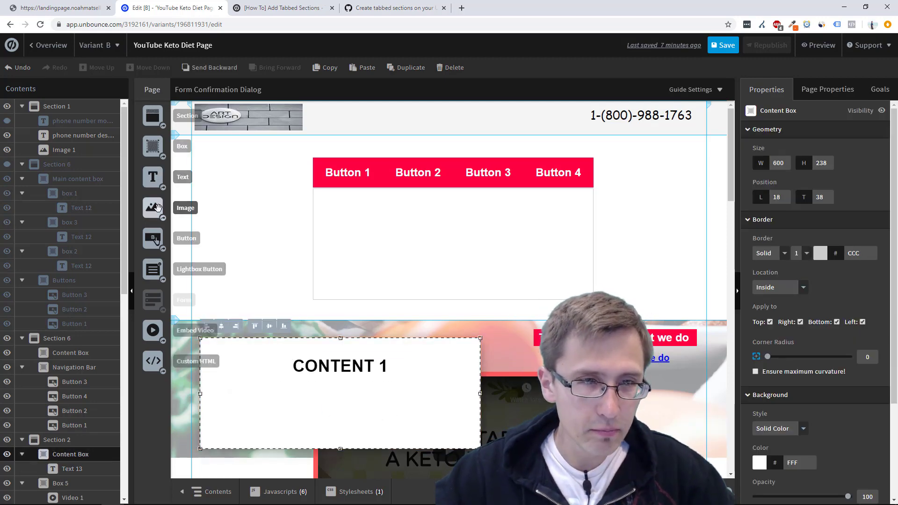
- Insert the public image fakelogo13.svg below the CONTENT 1 heading and centre it in the box at top 120
drag(153, 207, 328, 396)
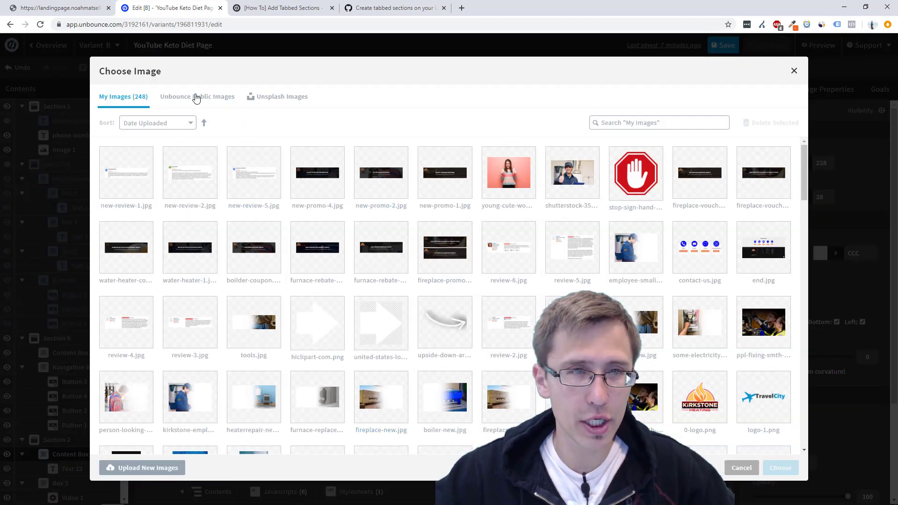
click(195, 96)
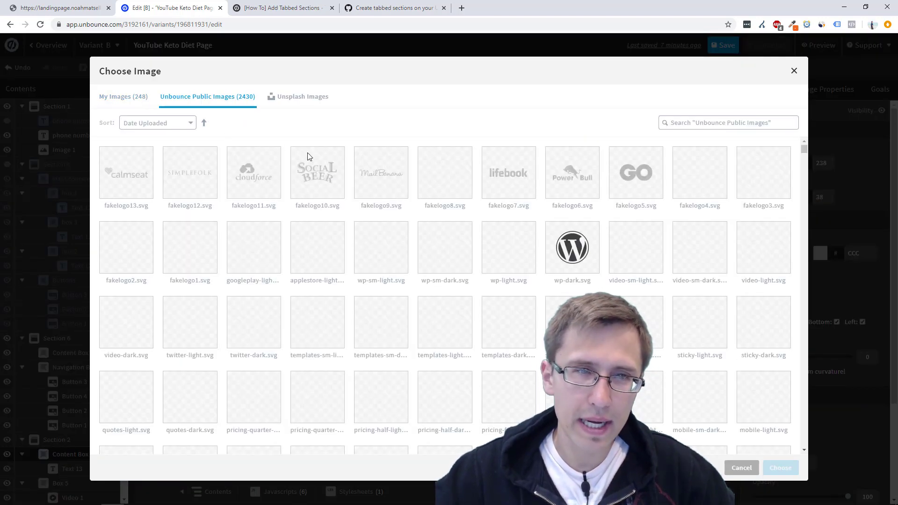
double_click(141, 195)
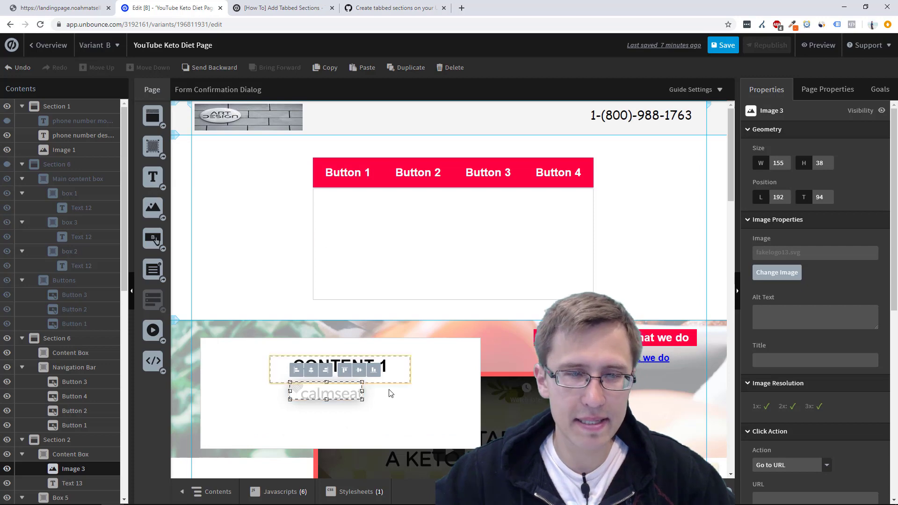
drag(335, 394, 349, 406)
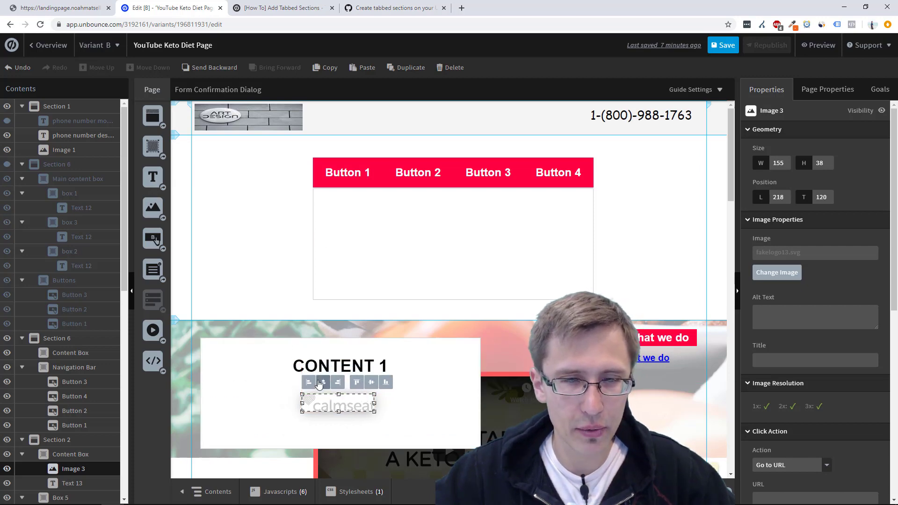
click(432, 411)
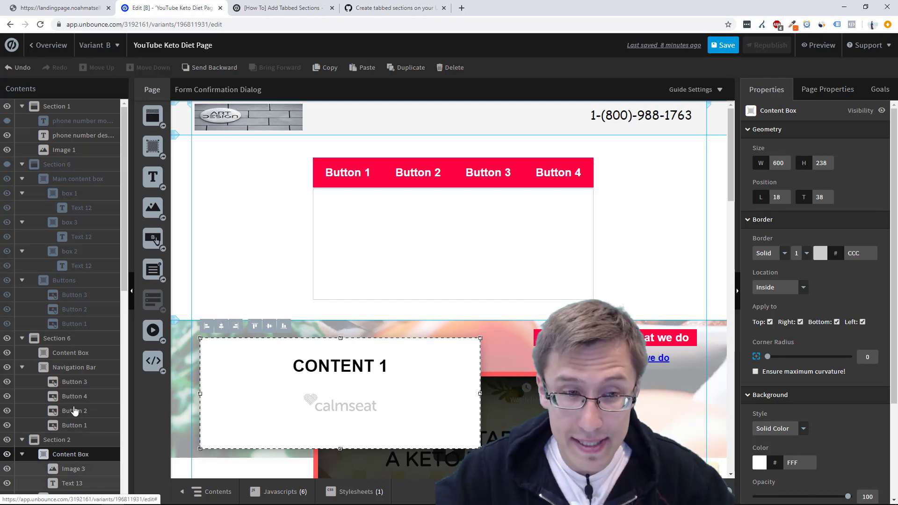
- Nest the CONTENT 1 box inside the main Content Box at left 0, top 0, and rename it Content 1
drag(428, 367, 516, 220)
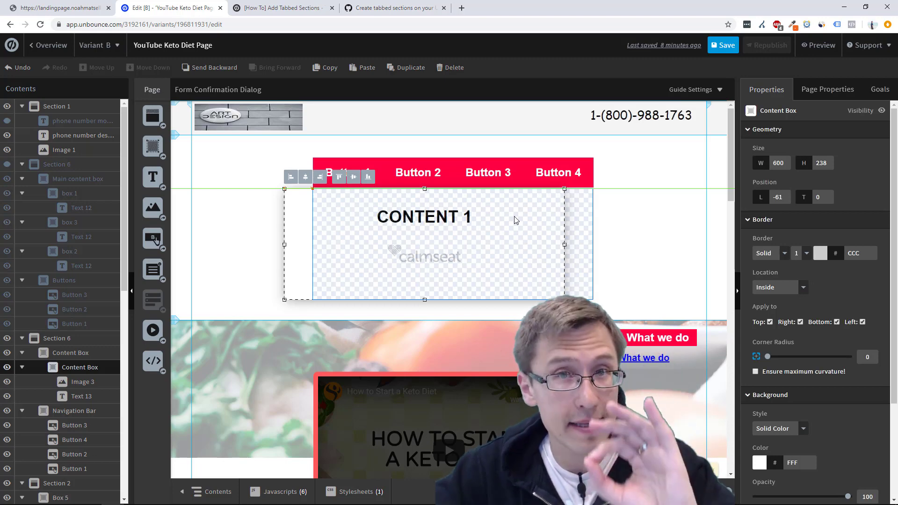
drag(516, 220, 545, 219)
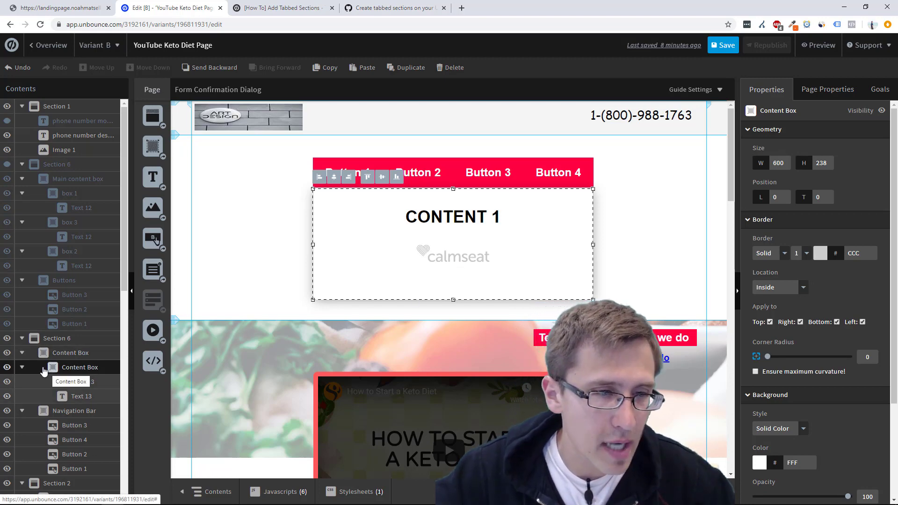
double_click(103, 369)
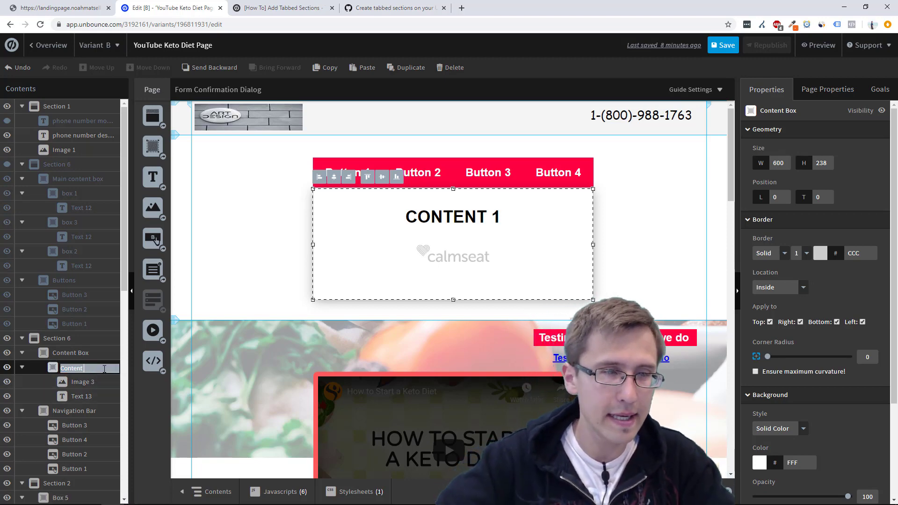
key(Return)
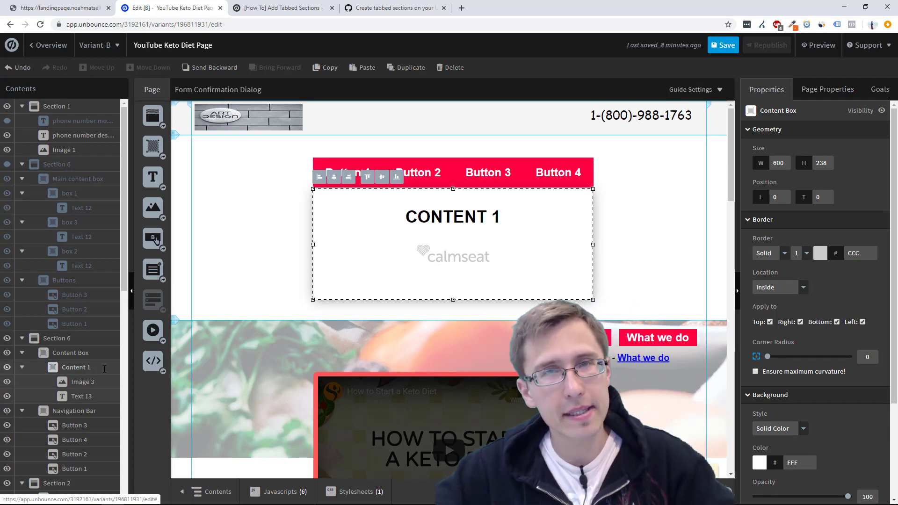
click(273, 254)
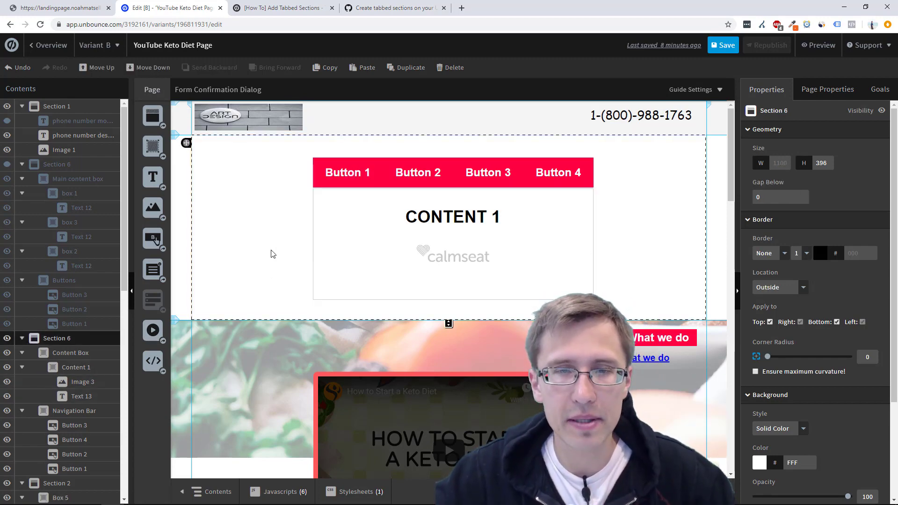
- Copy the Content 1 box and place the copy in Section 2 at left 33, top -25
click(320, 217)
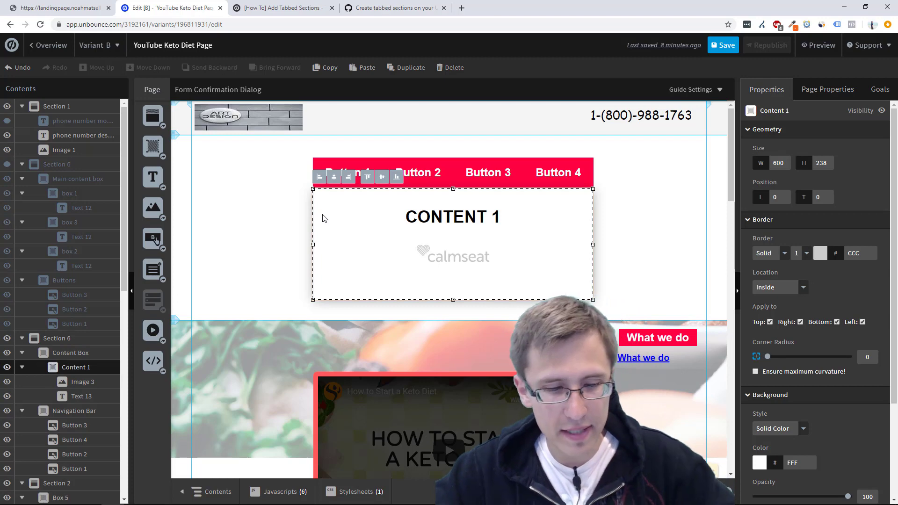
key(ctrl+c)
key(ctrl+v)
drag(382, 226, 276, 346)
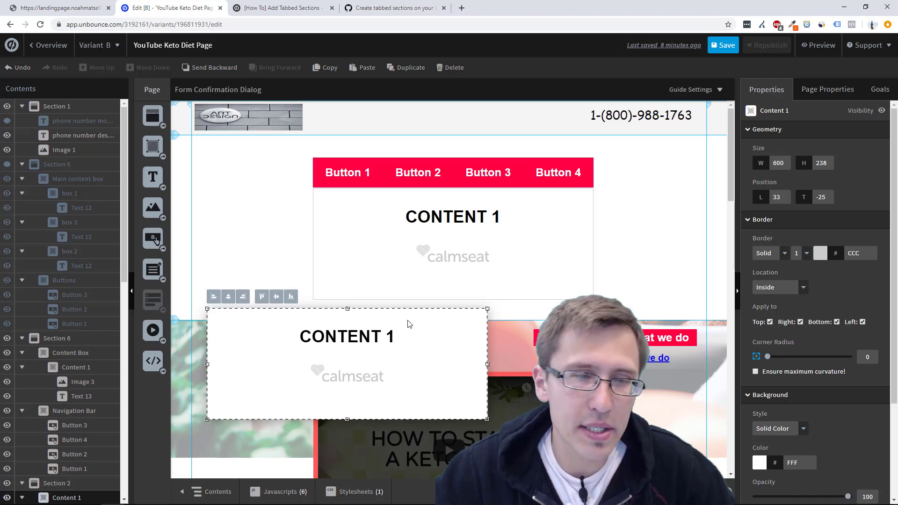
- Change the copied box's heading to "CONTENT 2" and replace its logo with the public image fakelogo12.svg
double_click(395, 338)
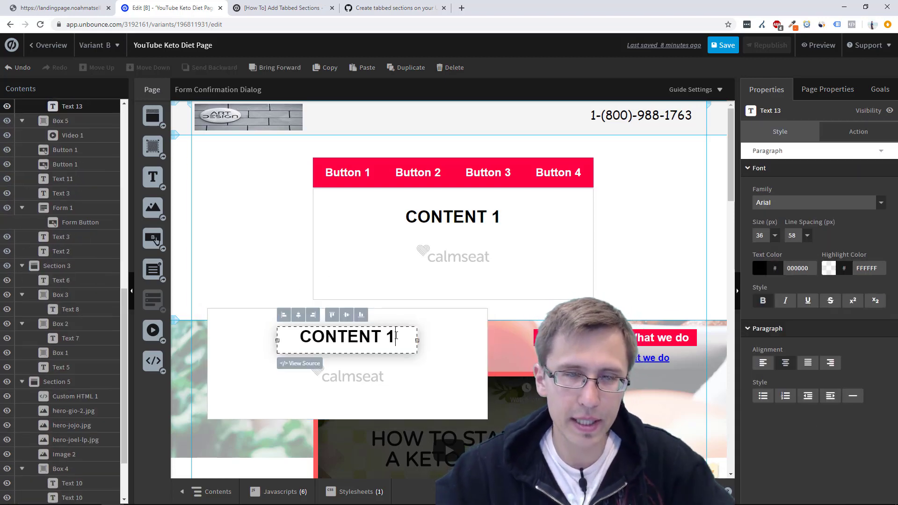
double_click(363, 371)
click(187, 92)
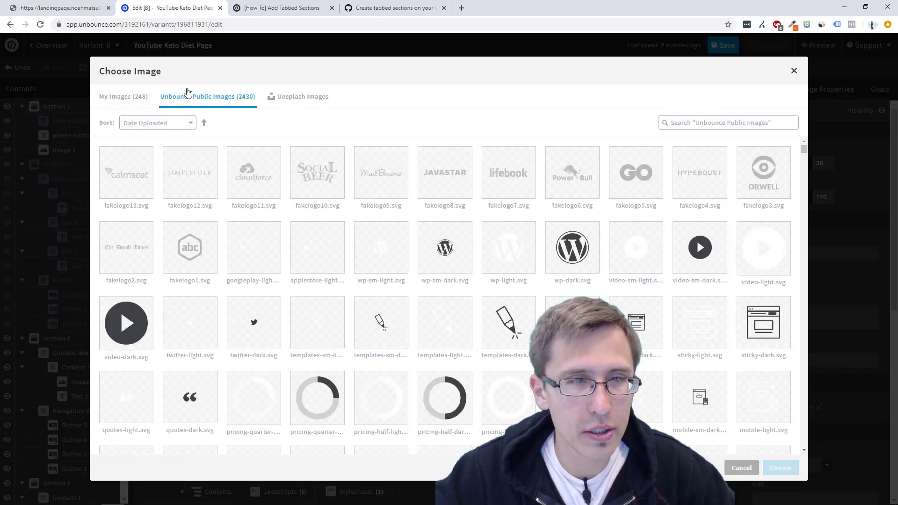
double_click(187, 174)
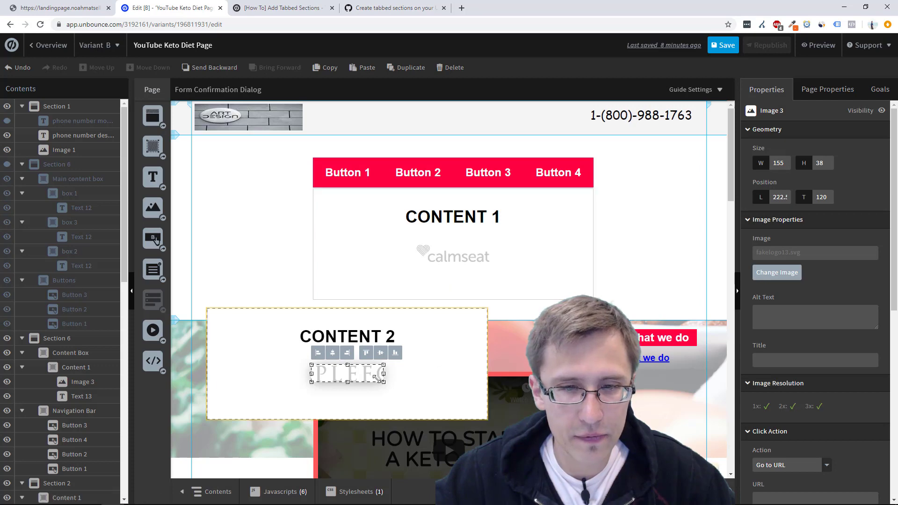
double_click(342, 376)
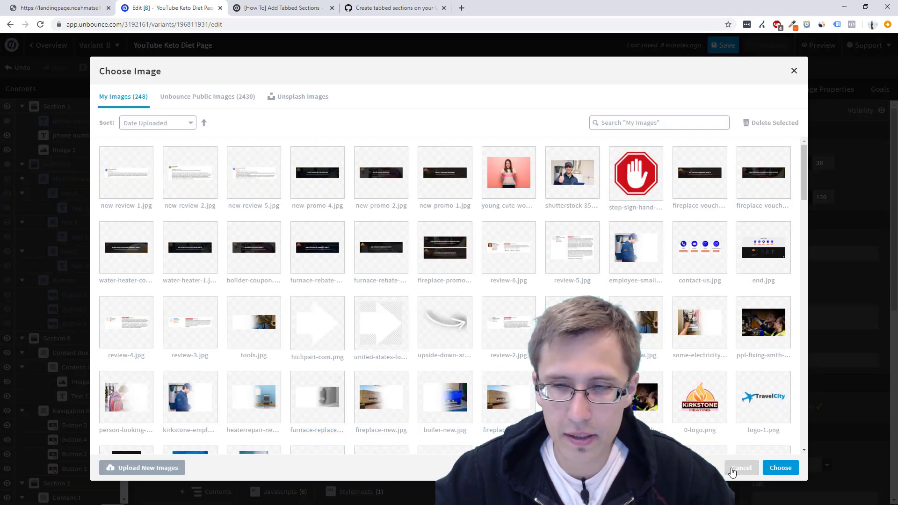
click(732, 469)
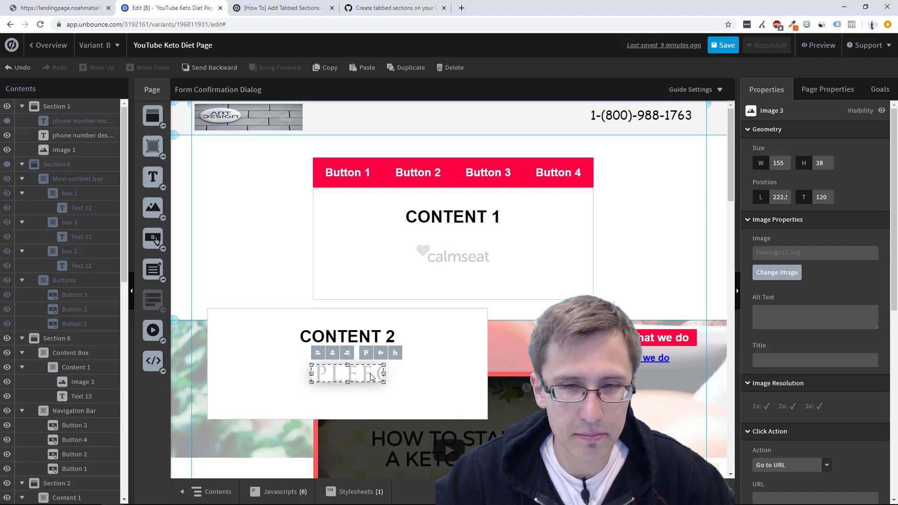
right_click(368, 376)
key(Escape)
- Try placing the CONTENT 2 box over the visible Content 1 box, and move it back out to Section 2
click(418, 370)
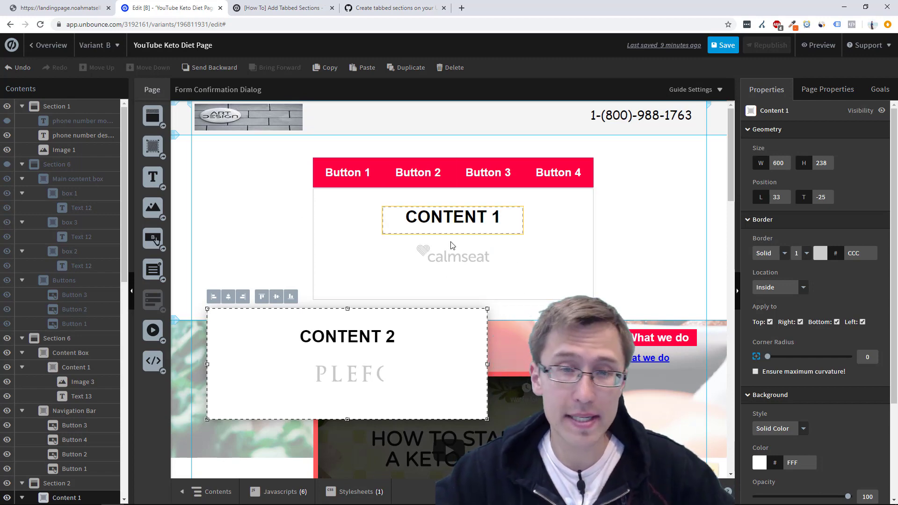
drag(483, 327, 550, 245)
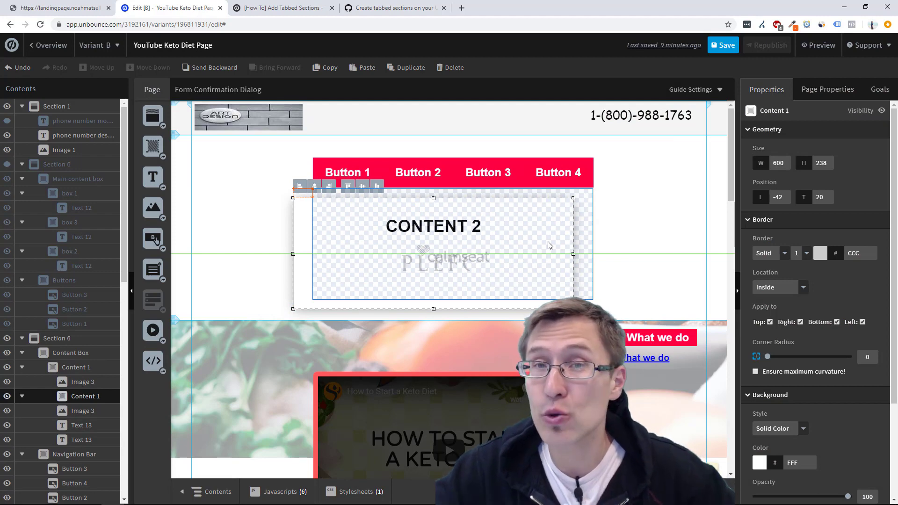
drag(550, 245, 463, 352)
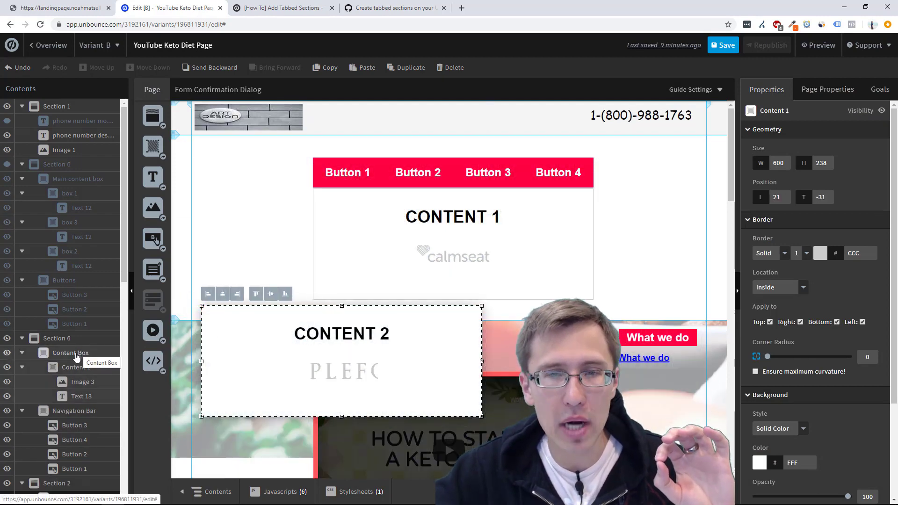
- Toggle the visibility of the Content 1 box in the main Content Box and leave it hidden
click(555, 239)
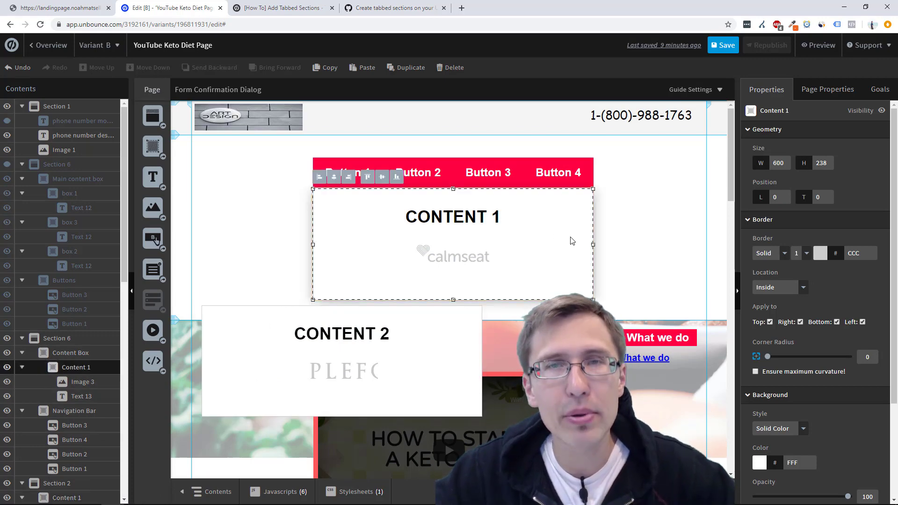
click(882, 112)
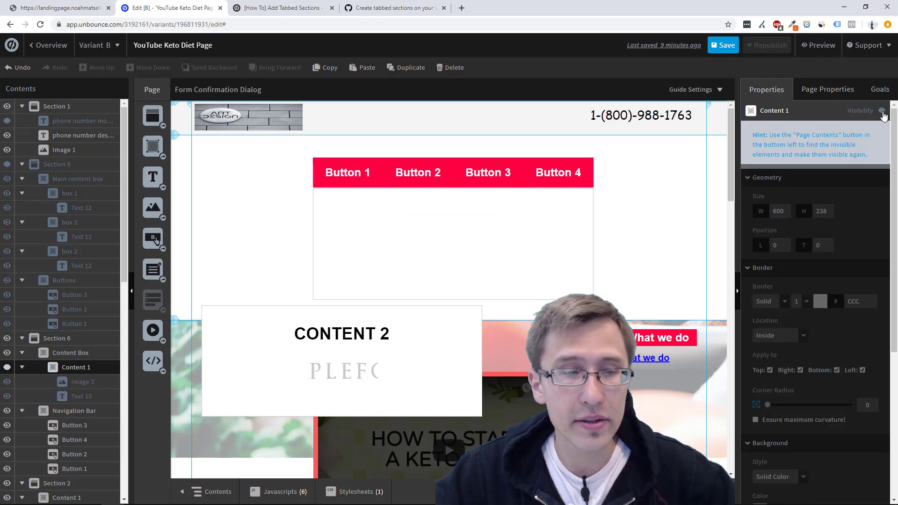
click(882, 112)
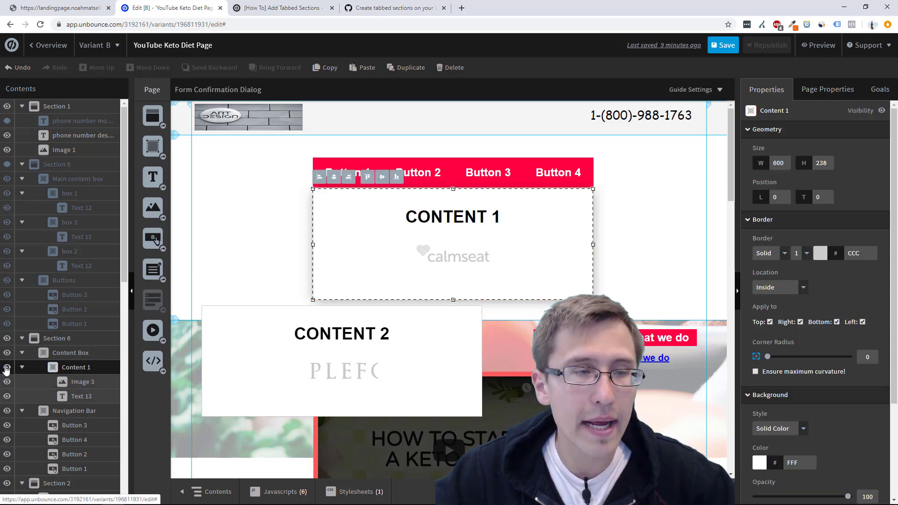
click(6, 370)
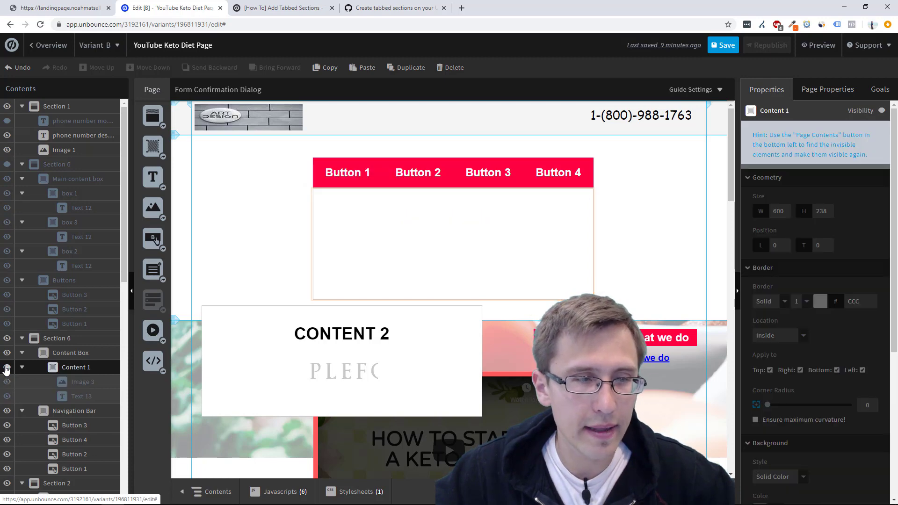
- Nest the CONTENT 2 box inside the main Content Box at left 0, top 1
drag(472, 334, 567, 247)
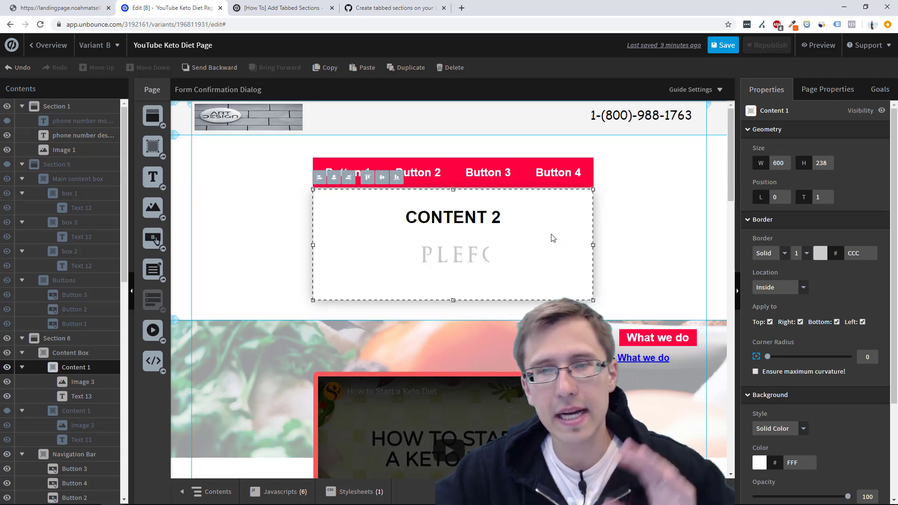
click(446, 254)
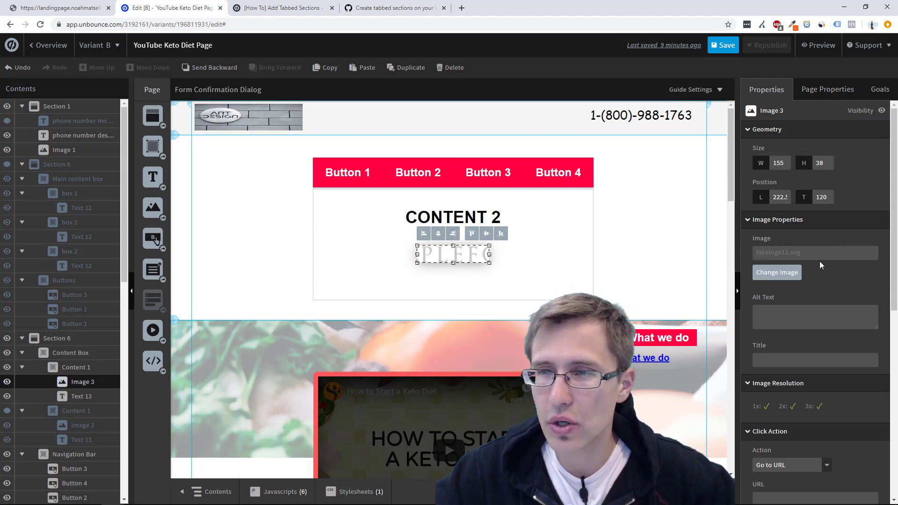
click(645, 207)
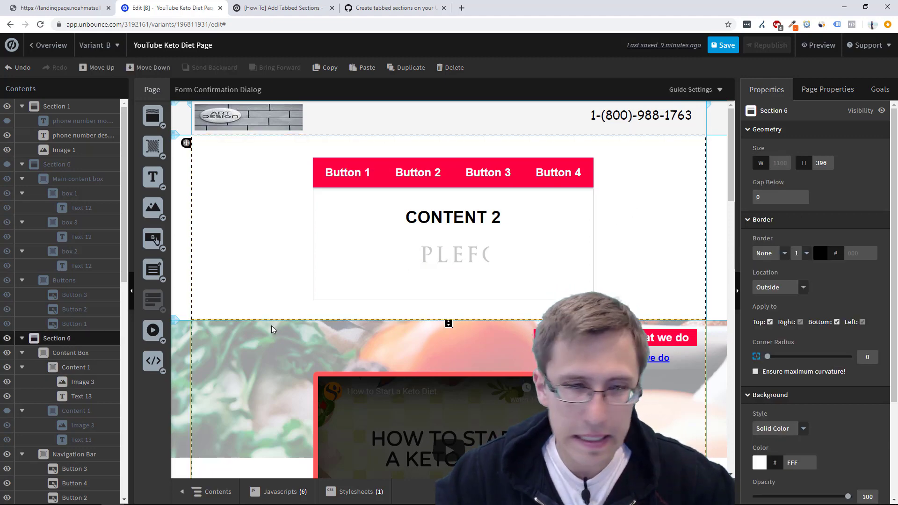
- Rename the contents list entry of the box with the CONTENT 2 heading as Content 2 and select that box
click(404, 261)
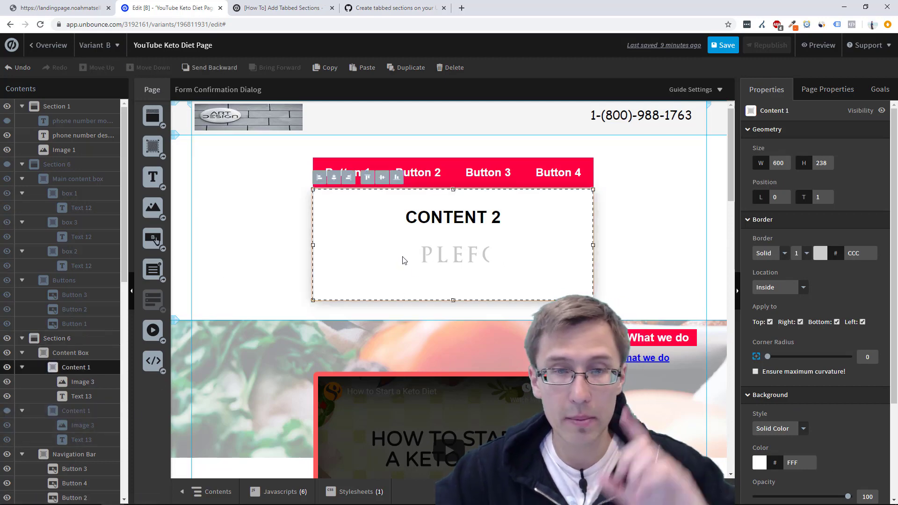
double_click(91, 368)
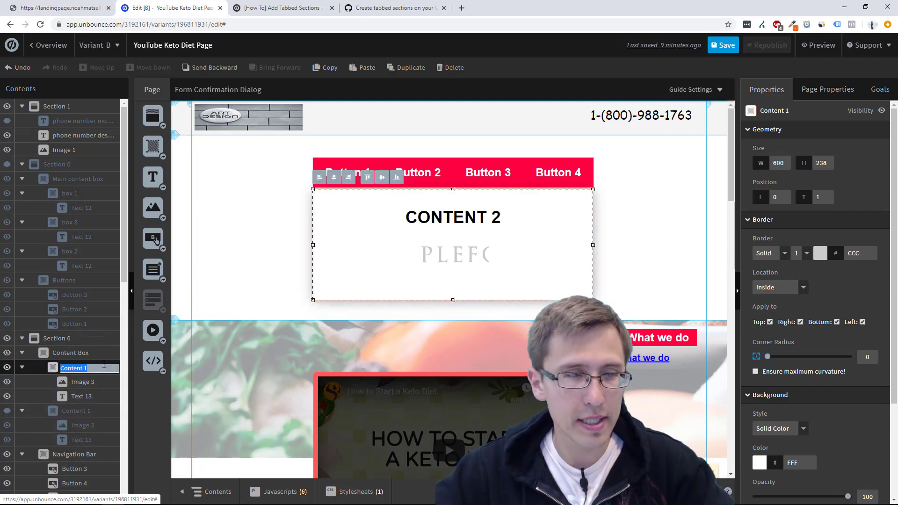
text(Content 2)
key(Return)
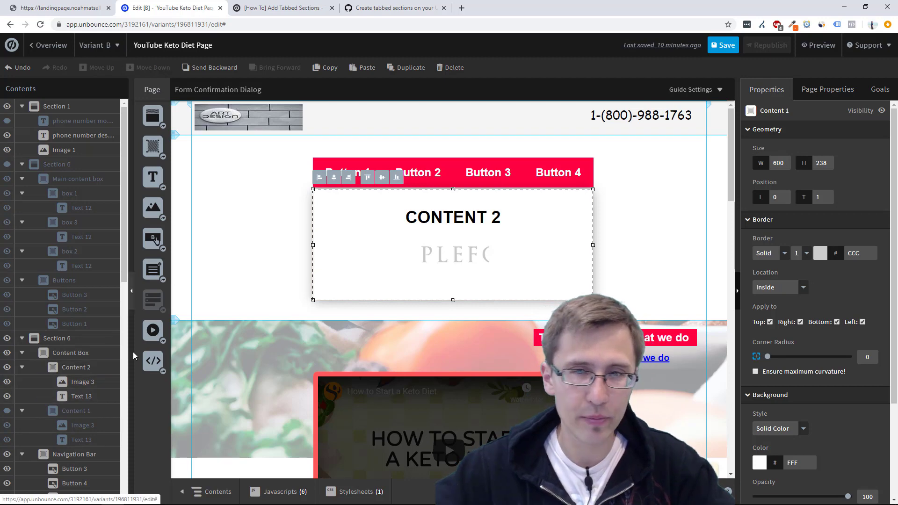
click(339, 241)
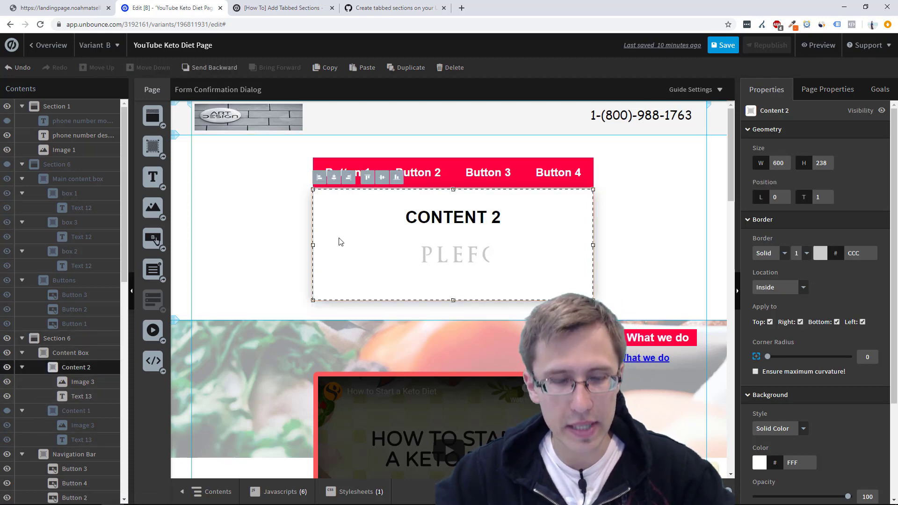
- Place a duplicate of the Content 2 box in Section 2 and change its heading to CONTENT 3
drag(347, 248, 254, 362)
double_click(403, 356)
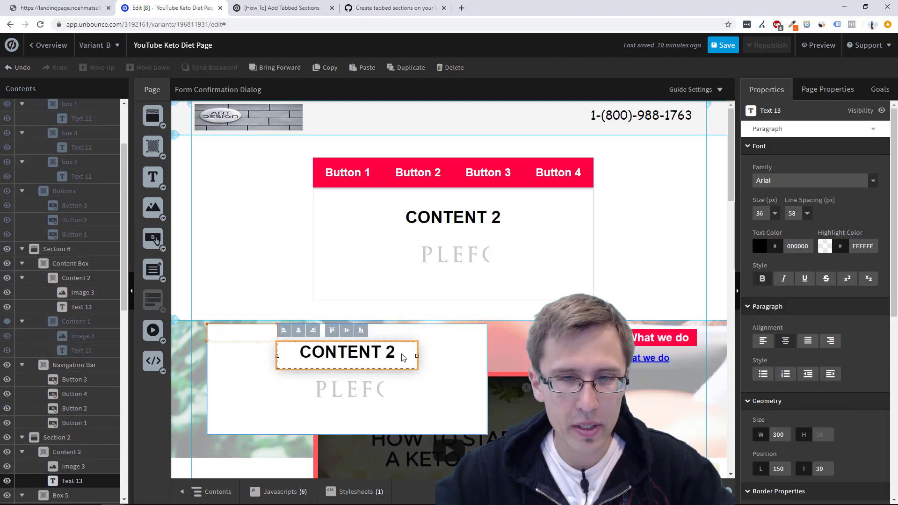
- Replace the logo in the CONTENT 3 box with the Unbounce public image fakelogo11.svg, scaled to fit the replaced image
double_click(354, 389)
click(193, 97)
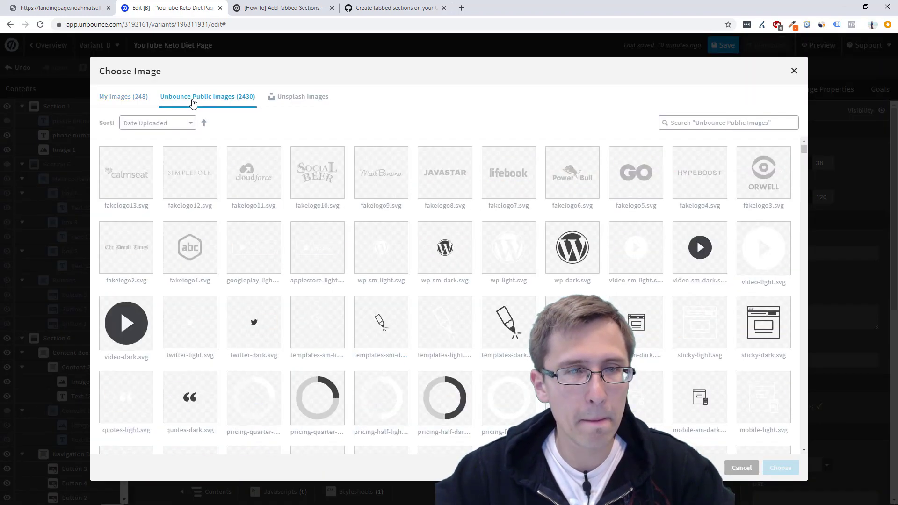
double_click(257, 165)
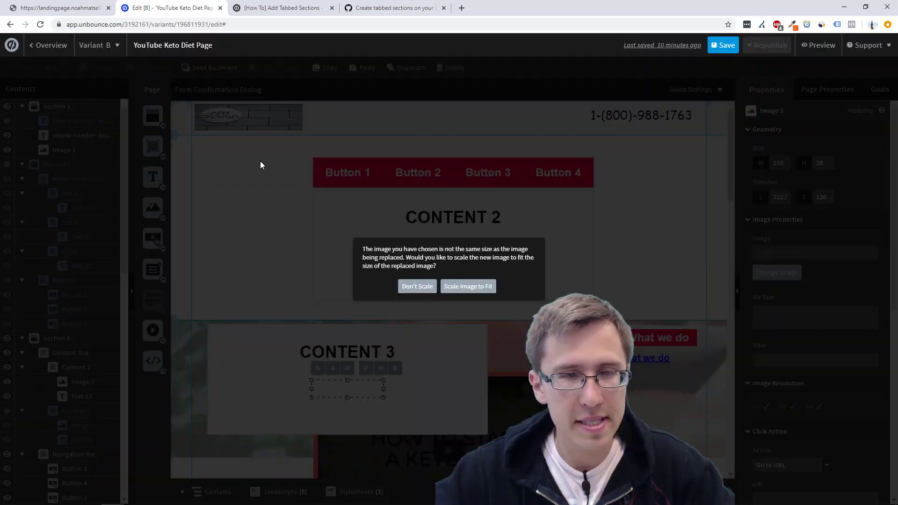
click(451, 286)
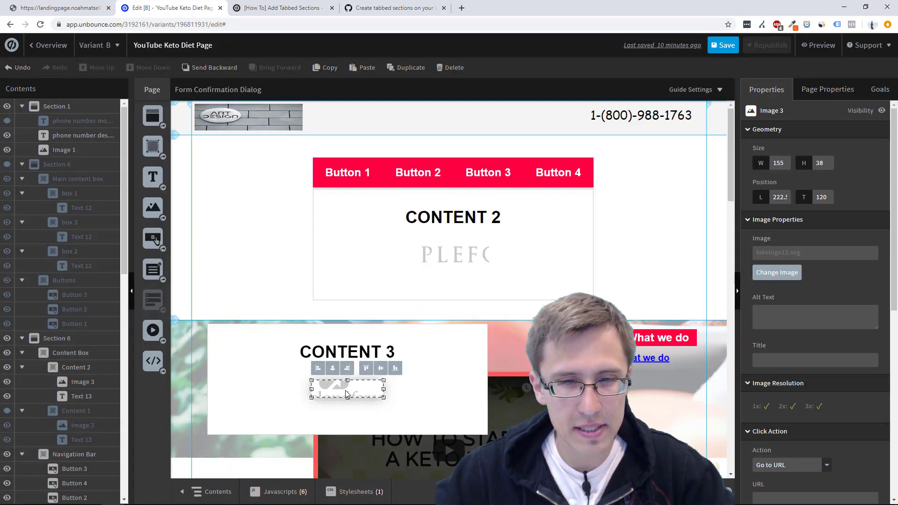
- Enlarge the cloudforce logo to 187 by 46 and recentre it under the CONTENT 3 heading, at top 112
mouse_move(347, 397)
mouse_down()
mouse_move(347, 410)
mouse_move(341, 393)
mouse_move(346, 408)
mouse_move(364, 414)
mouse_move(362, 402)
mouse_up()
click(364, 409)
click(364, 398)
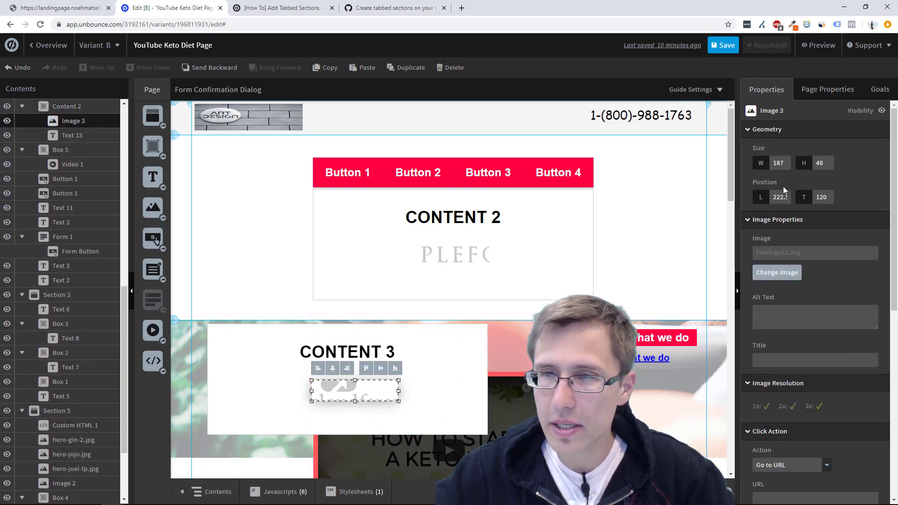
scroll(840, 184, down, 7)
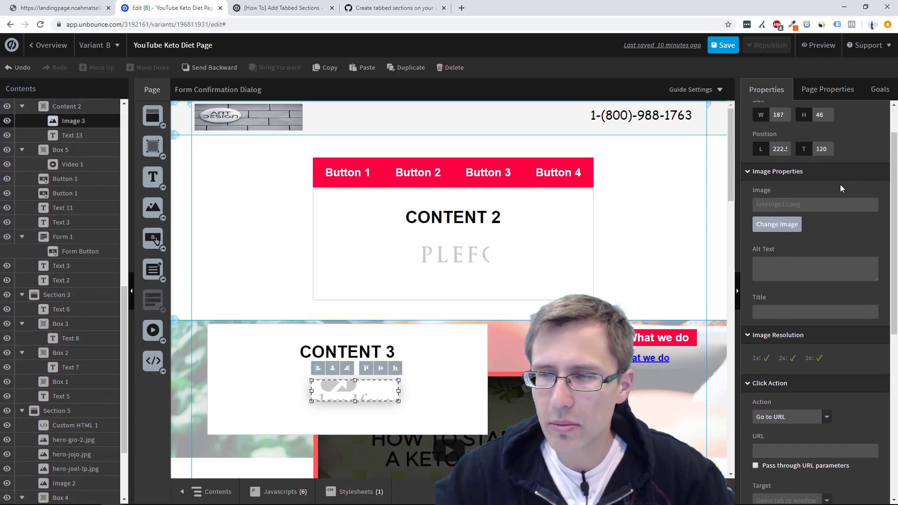
scroll(830, 352, up, 7)
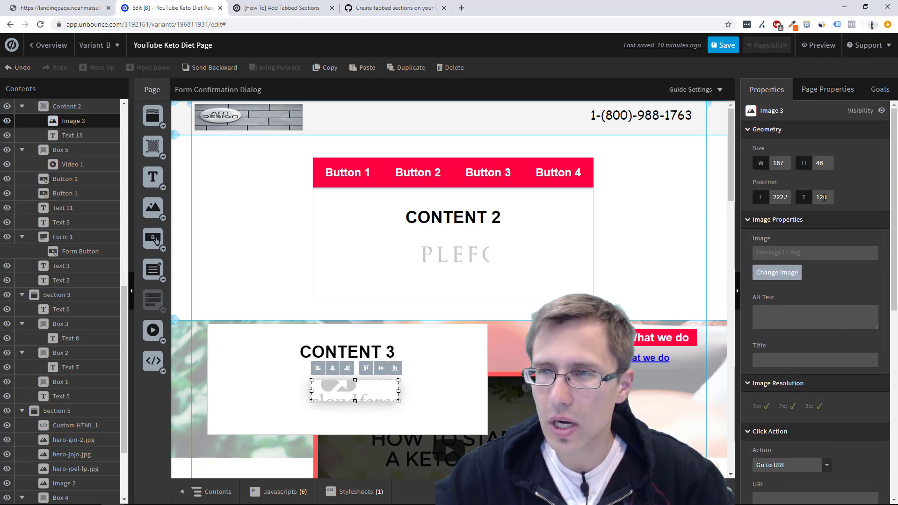
drag(357, 387, 353, 386)
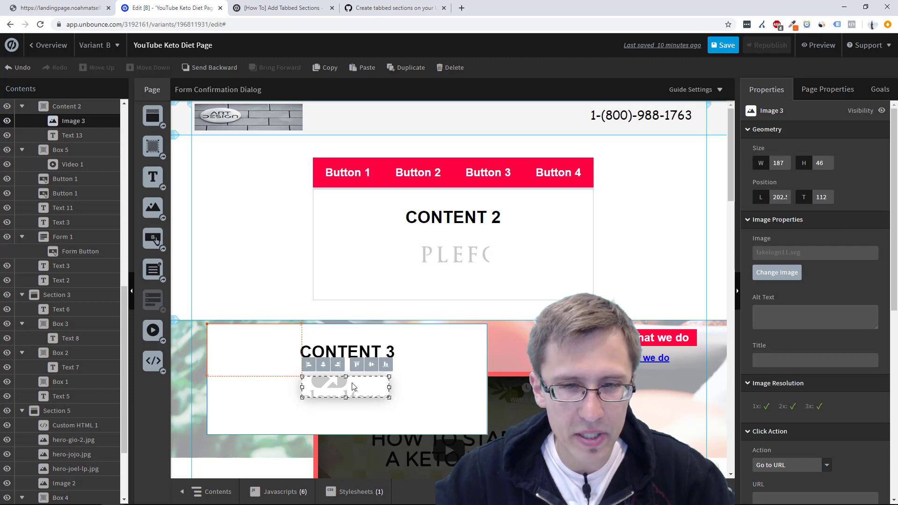
click(437, 374)
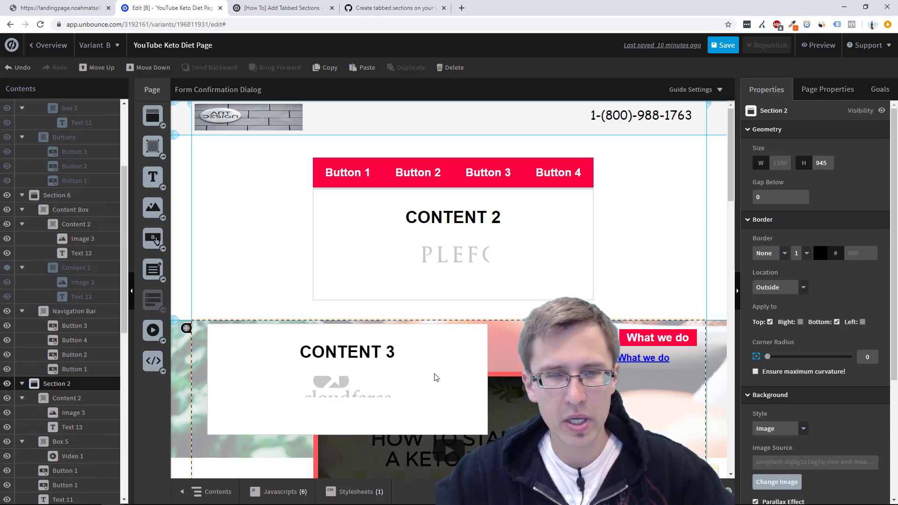
- Rename the contents list entry of the box with the CONTENT 3 heading as Content 3
click(443, 373)
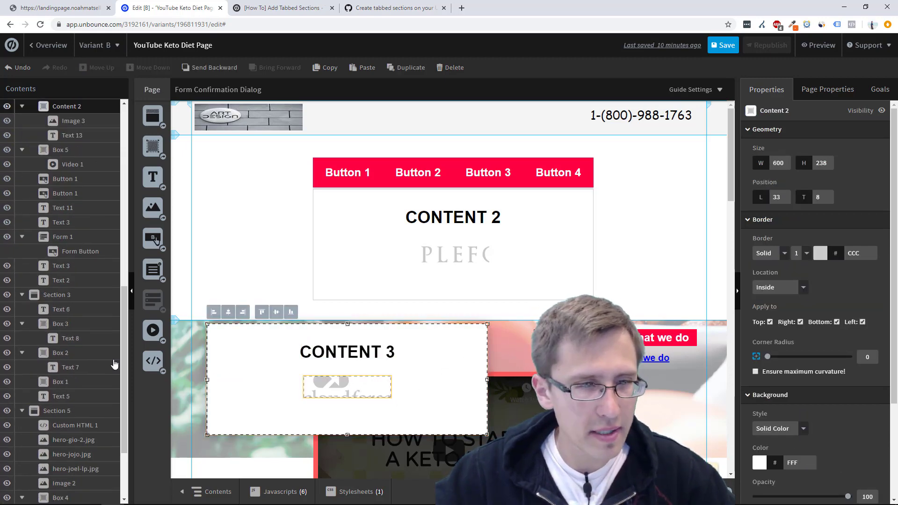
scroll(86, 271, up, 4)
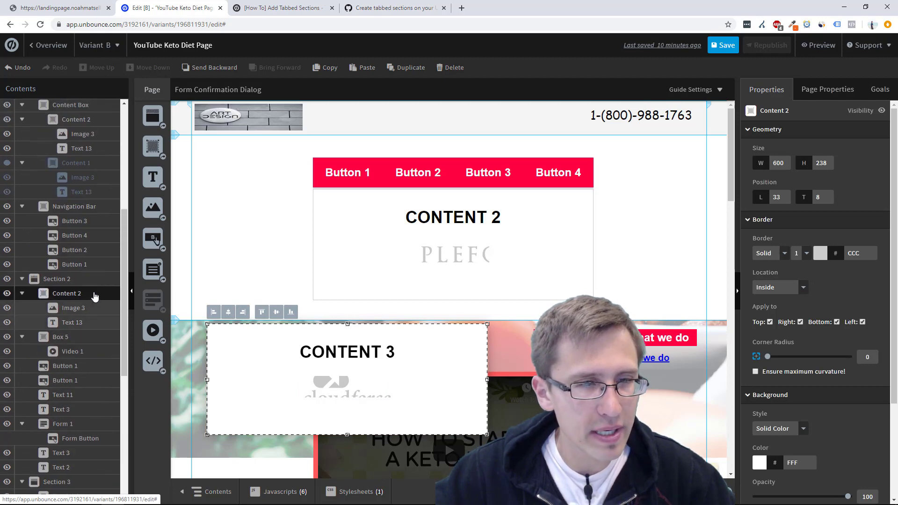
double_click(95, 294)
text(Content 3)
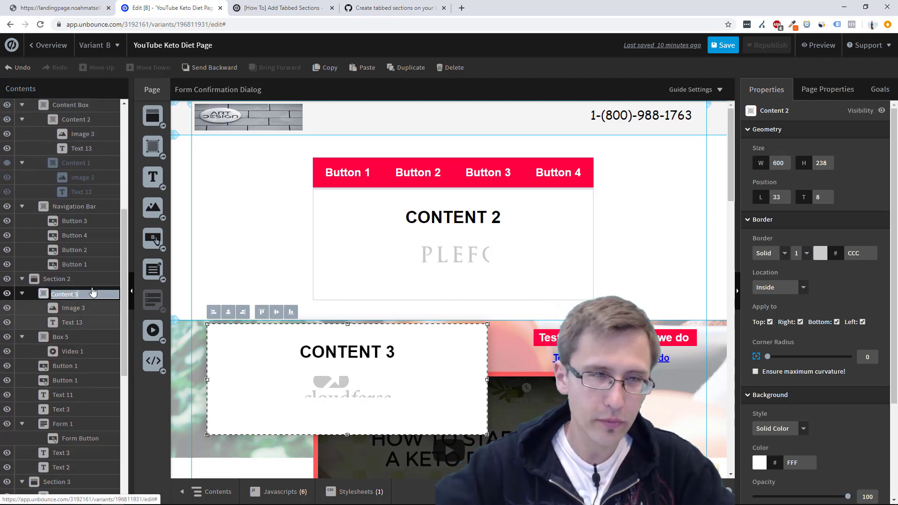
key(Return)
- Hide the Content 2 box and nest the Content 3 box inside the main Content Box at left 0, top 0
click(387, 239)
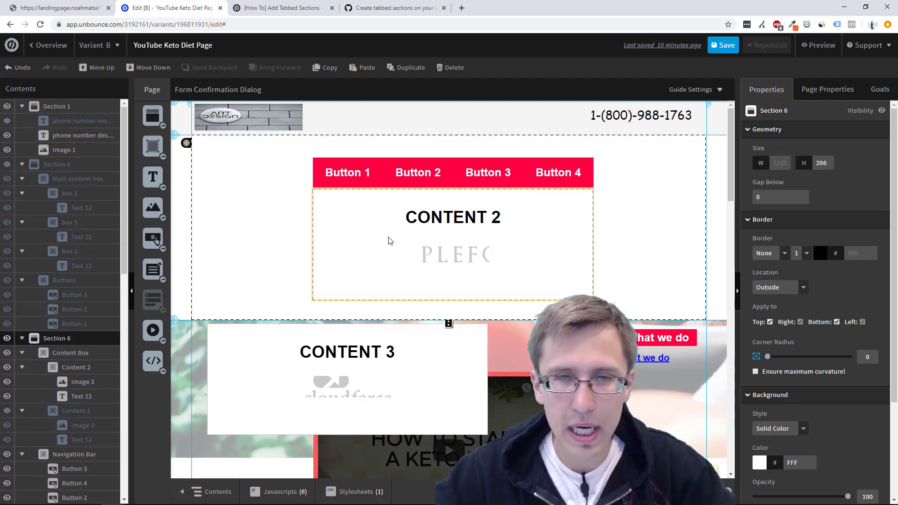
click(390, 241)
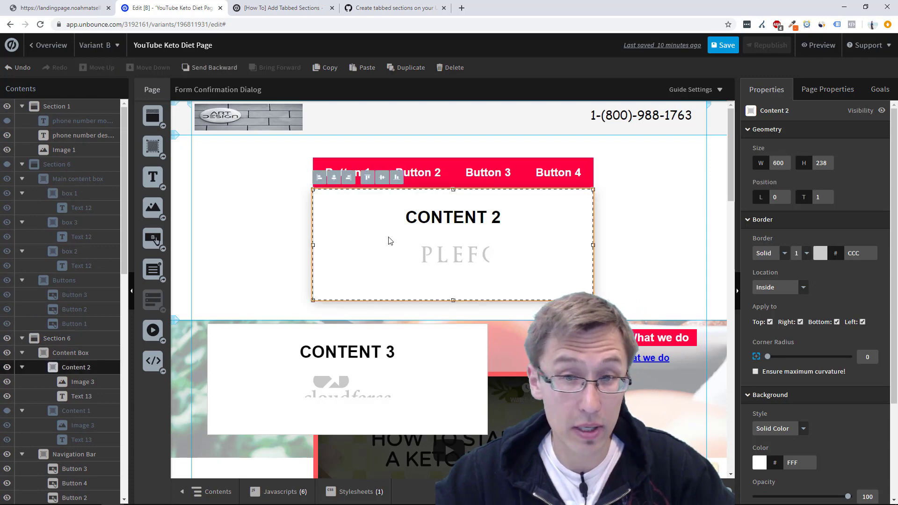
click(881, 111)
click(447, 356)
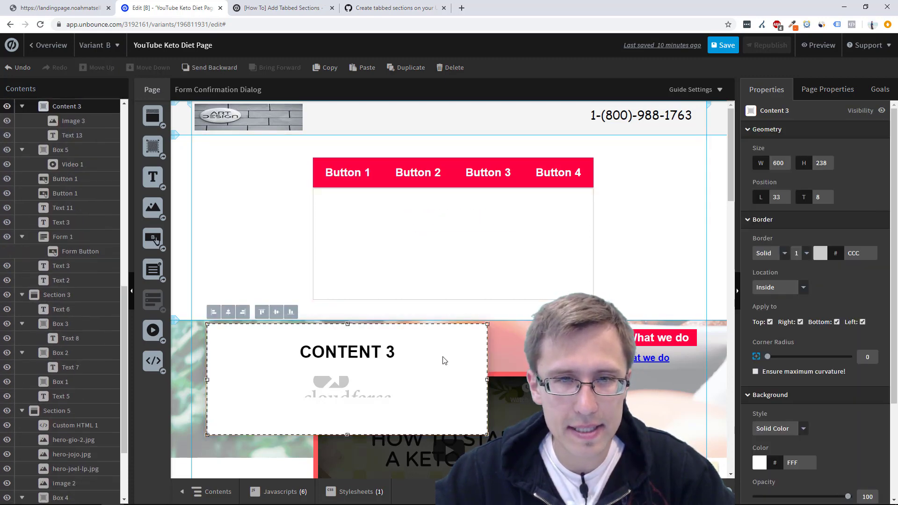
drag(443, 360, 548, 223)
click(639, 227)
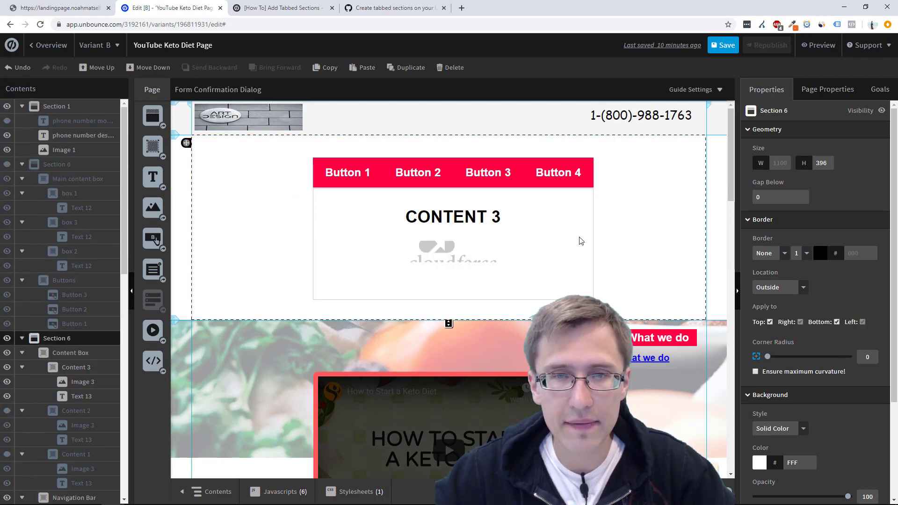
- Paste a copy of the Content 3 box into Section 2 and change the copy's heading to CONTENT 4
click(558, 242)
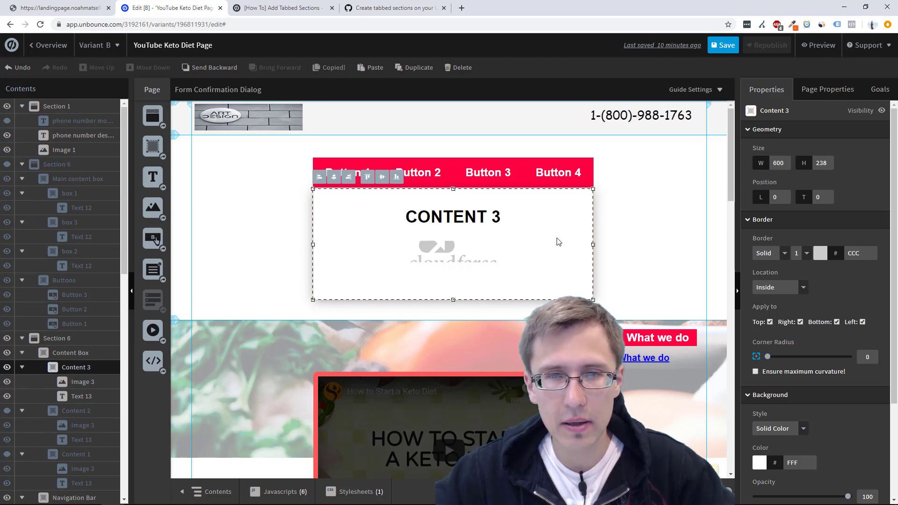
key(ctrl+v)
drag(547, 230, 421, 347)
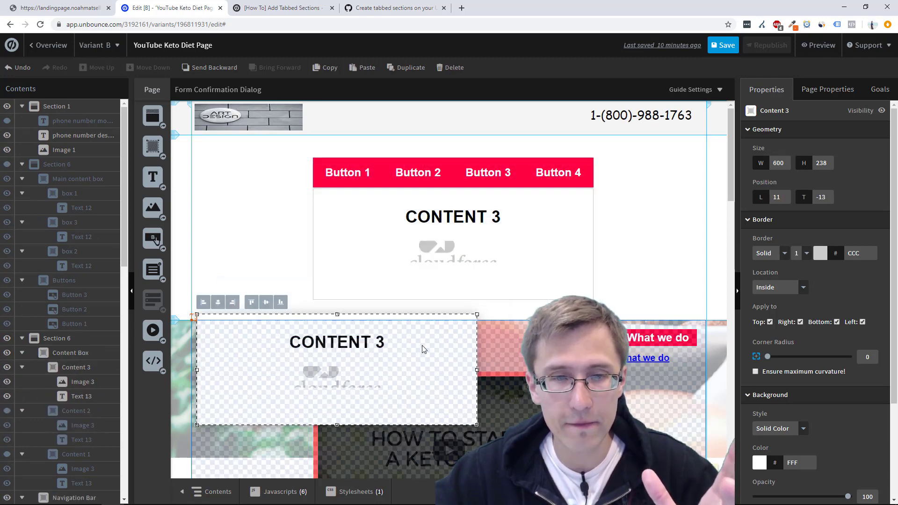
click(377, 347)
double_click(379, 347)
key(BackSpace)
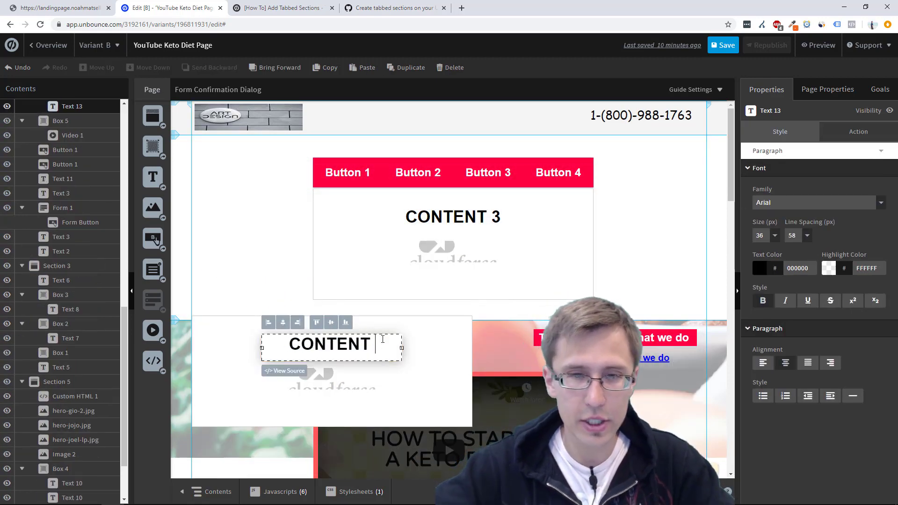
text(4)
- Replace the logo in the CONTENT 4 box with the public image fakelogo10.svg, unscaled, and recentre it at top 110
double_click(326, 389)
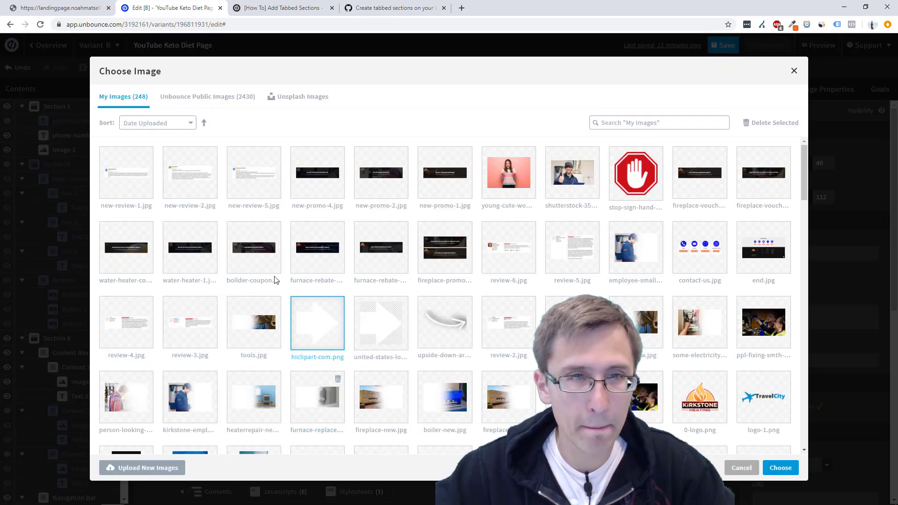
click(235, 99)
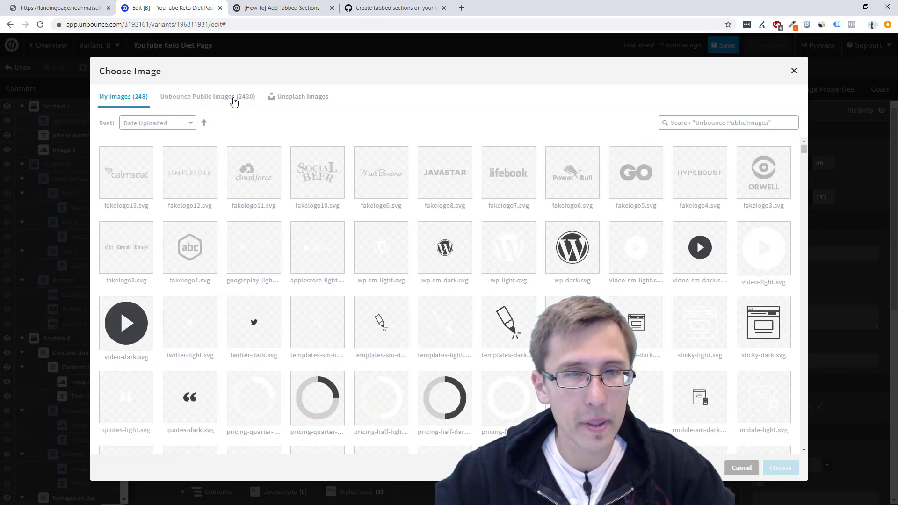
double_click(312, 178)
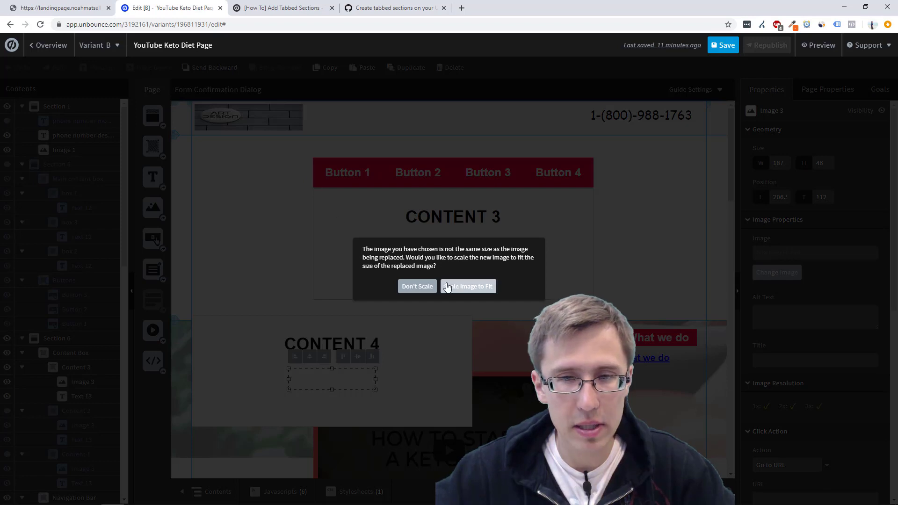
click(414, 287)
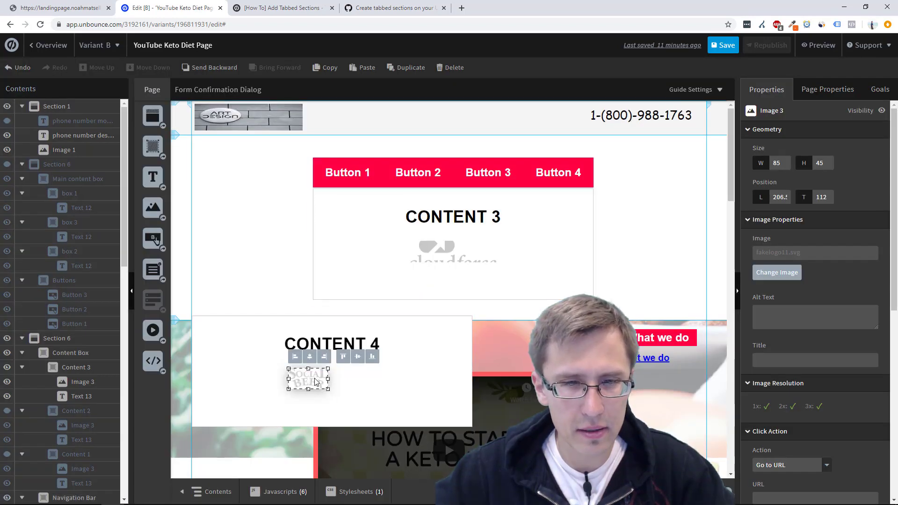
drag(316, 382, 336, 378)
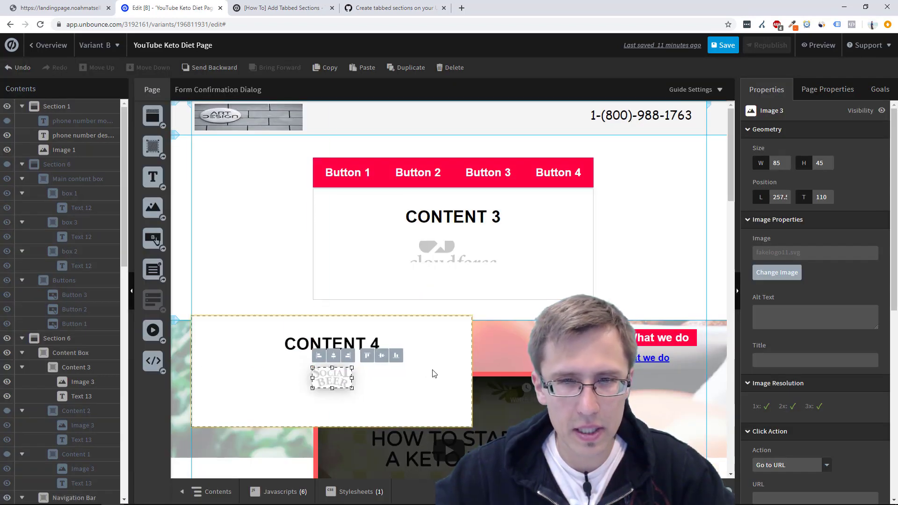
- Hide the nested Content 3 box and nest the CONTENT 4 box inside the main Content Box at left 0, top 0
click(477, 257)
click(411, 374)
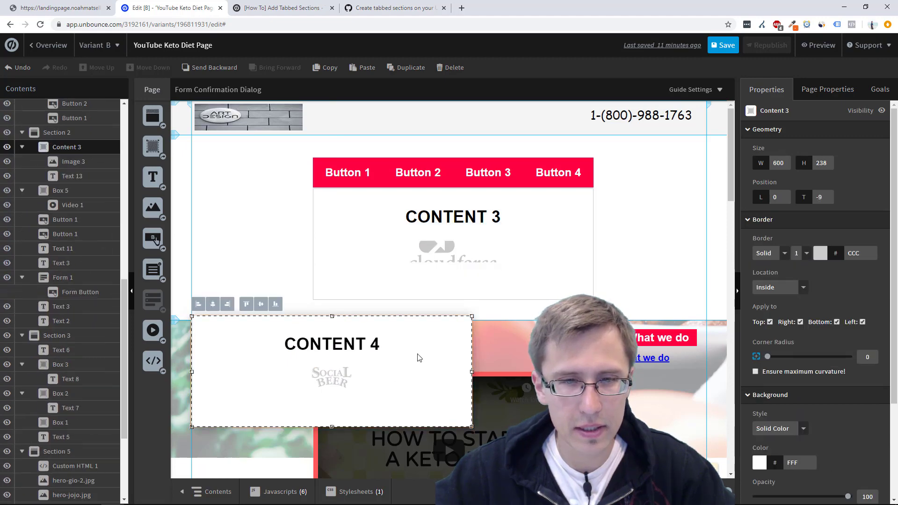
click(545, 234)
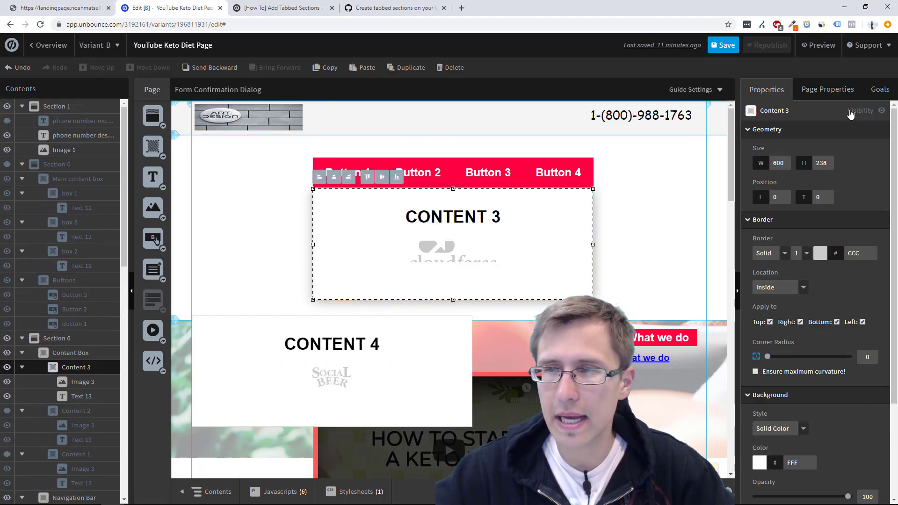
click(850, 113)
drag(435, 341, 558, 217)
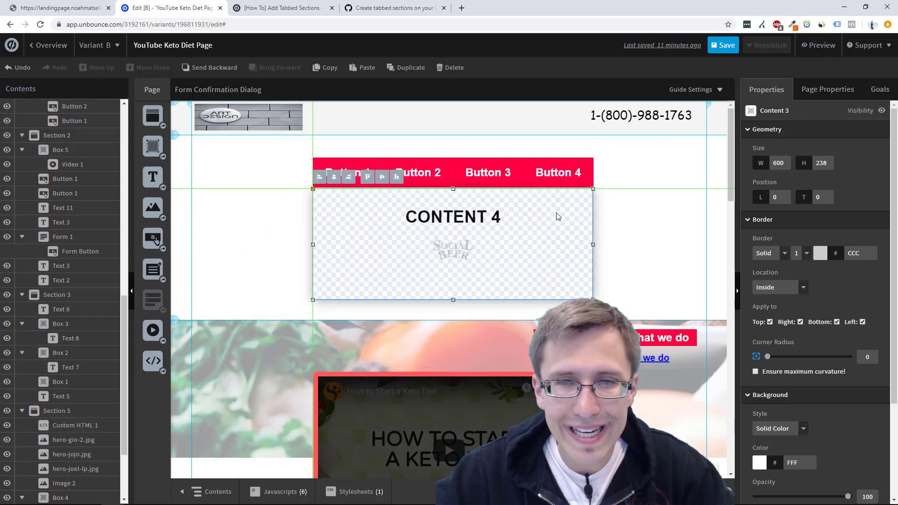
click(655, 257)
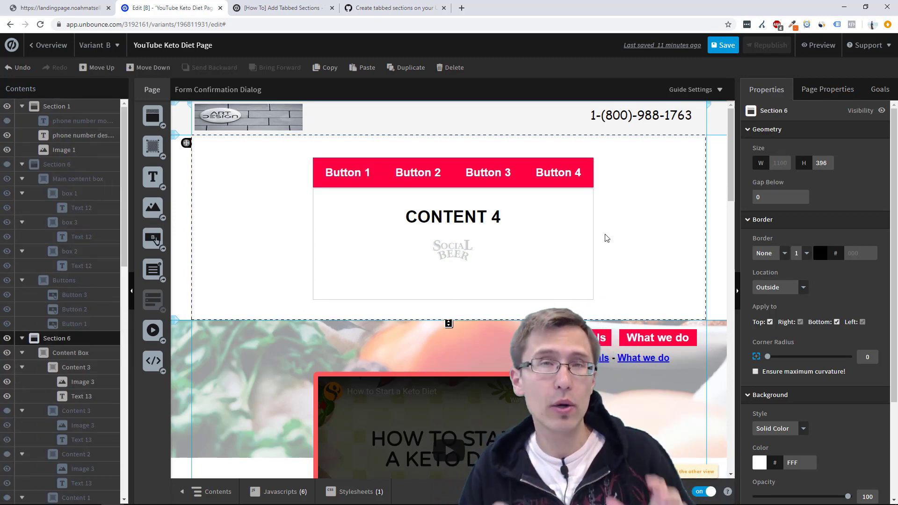
- Rename the contents list entry of the nested box with the CONTENT 4 heading as Content 4
click(362, 251)
double_click(95, 369)
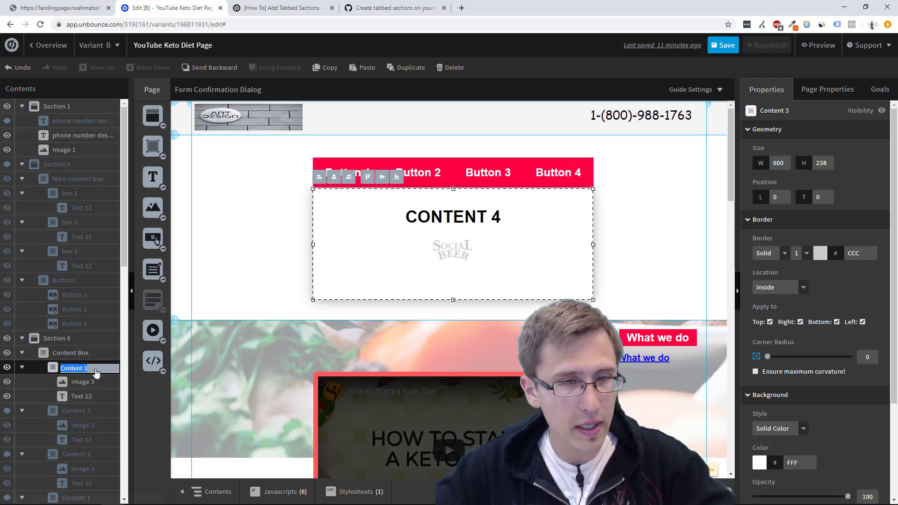
text(Content 4)
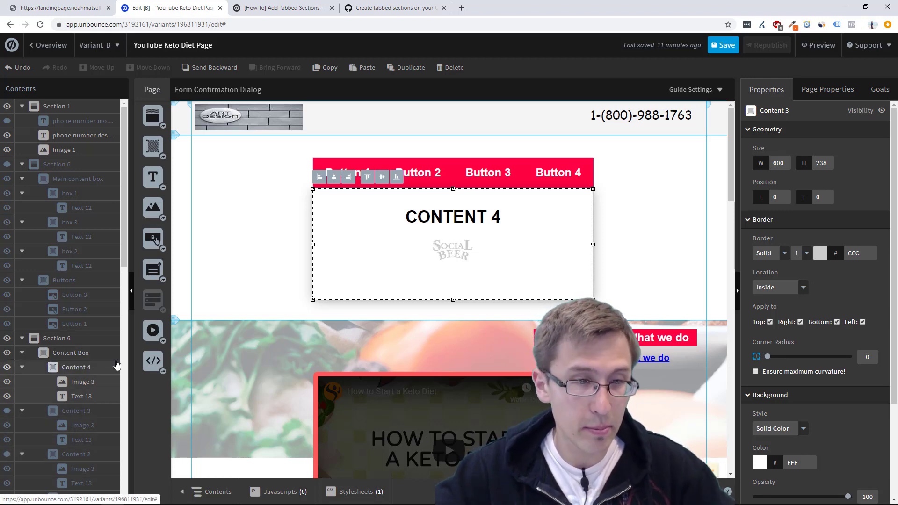
key(Return)
click(251, 250)
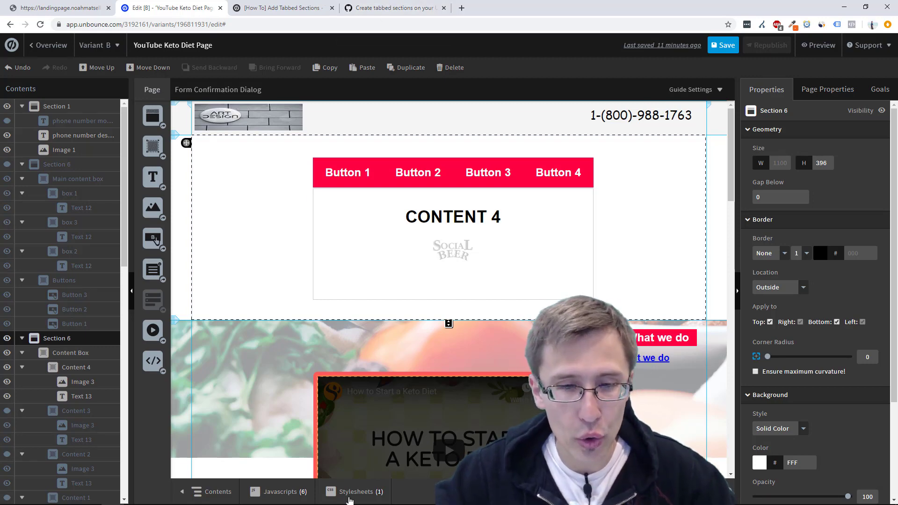
- Switch to the GitHub gist and copy the entire tabbed_section.js code, from the opening to the closing script tag
click(349, 497)
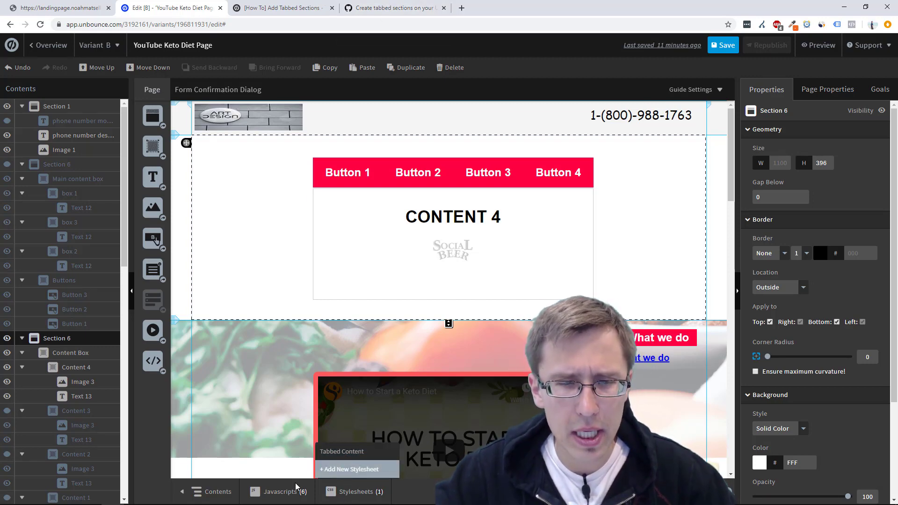
click(285, 268)
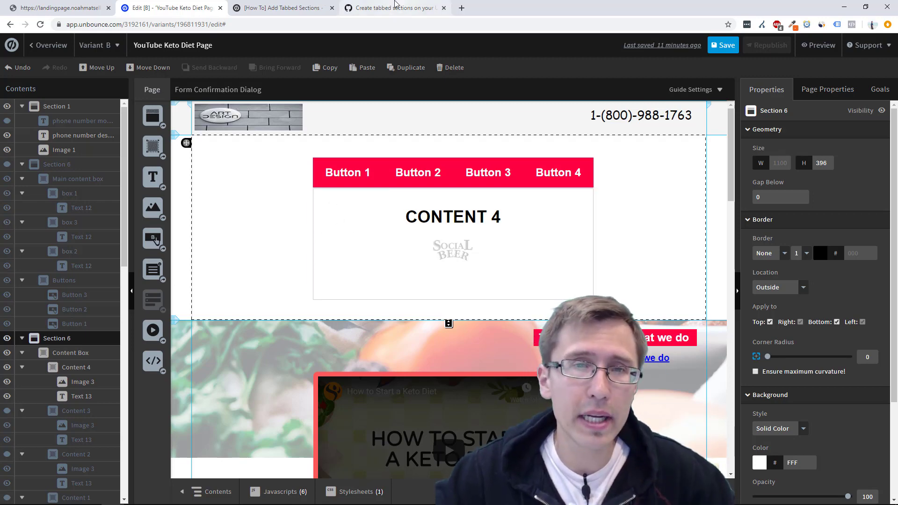
click(395, 6)
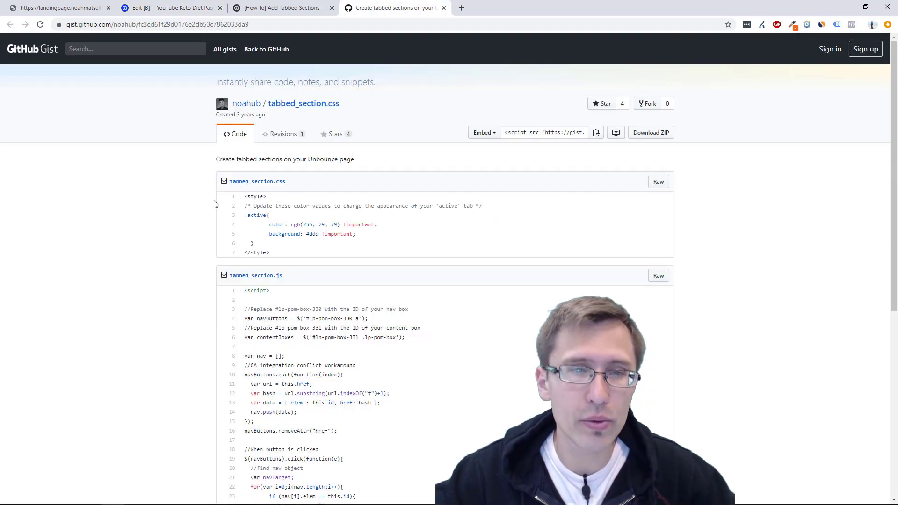
scroll(241, 293, down, 1)
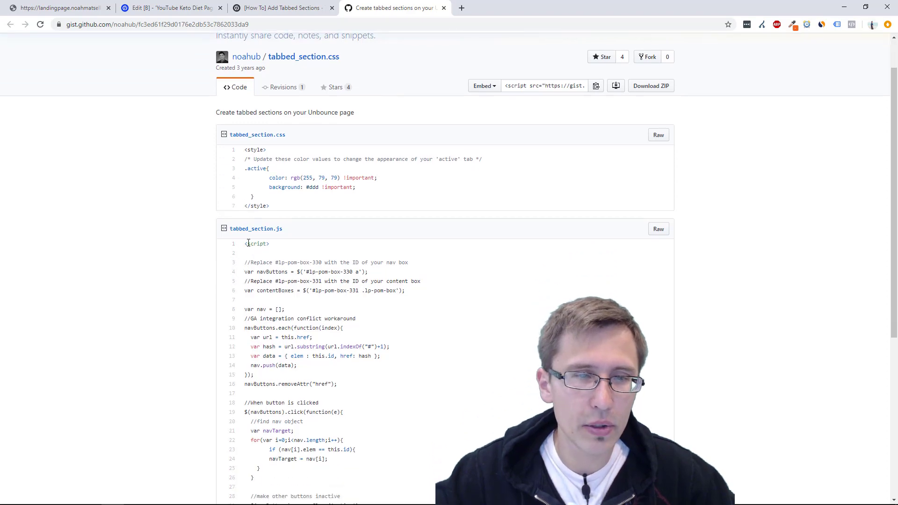
drag(252, 246, 361, 417)
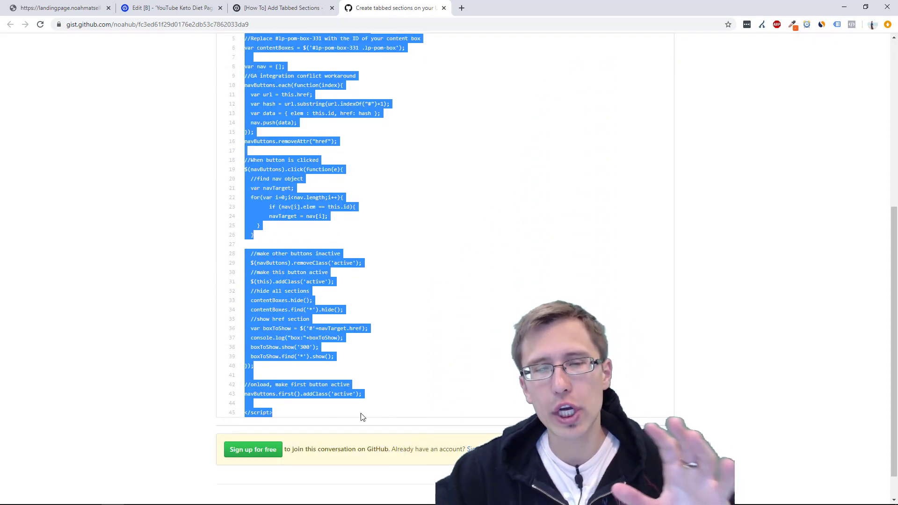
scroll(140, 301, up, 6)
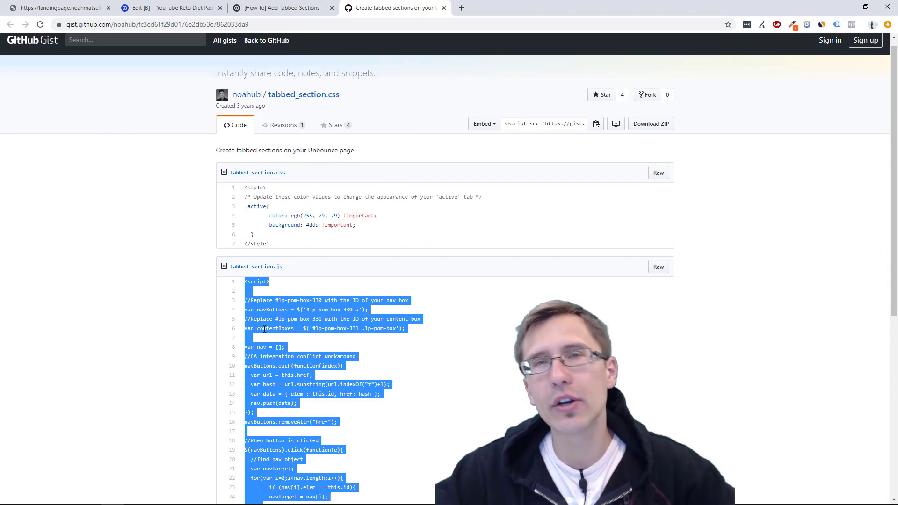
scroll(191, 361, down, 3)
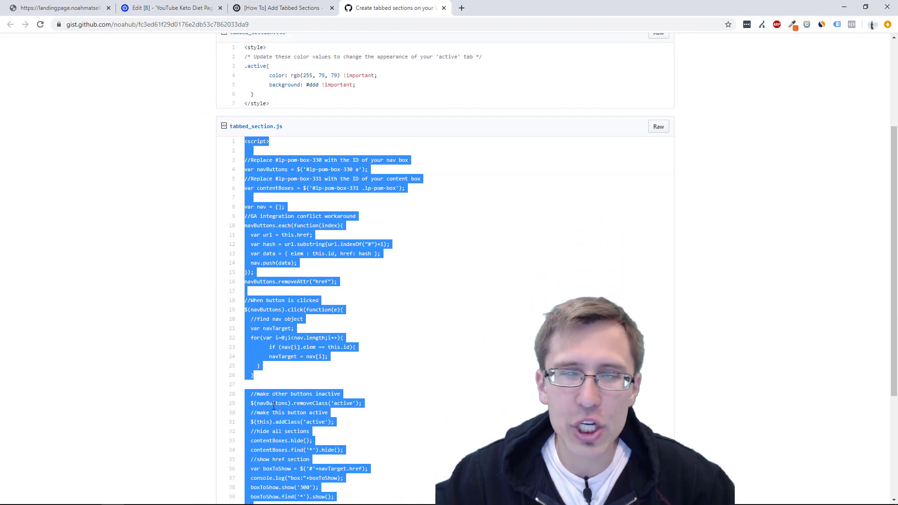
scroll(278, 206, down, 4)
scroll(236, 291, up, 3)
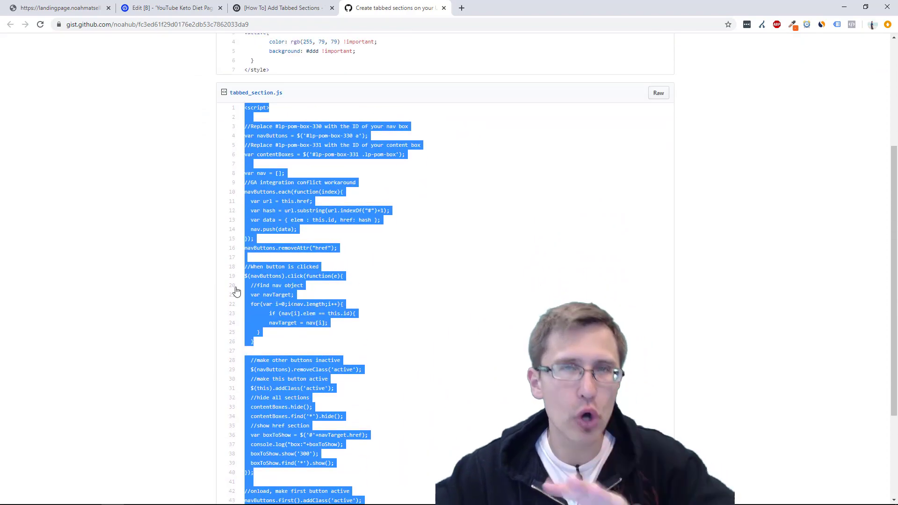
scroll(195, 248, up, 4)
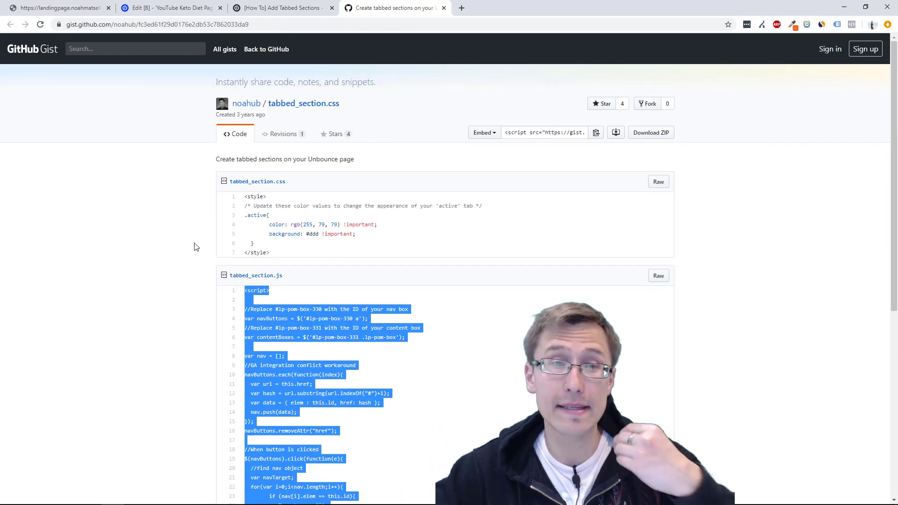
mouse_move(244, 106)
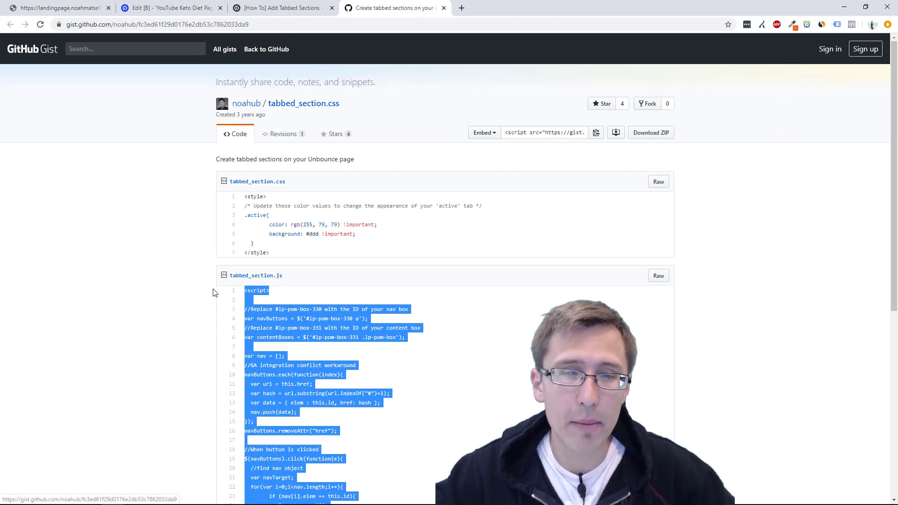
scroll(202, 287, down, 3)
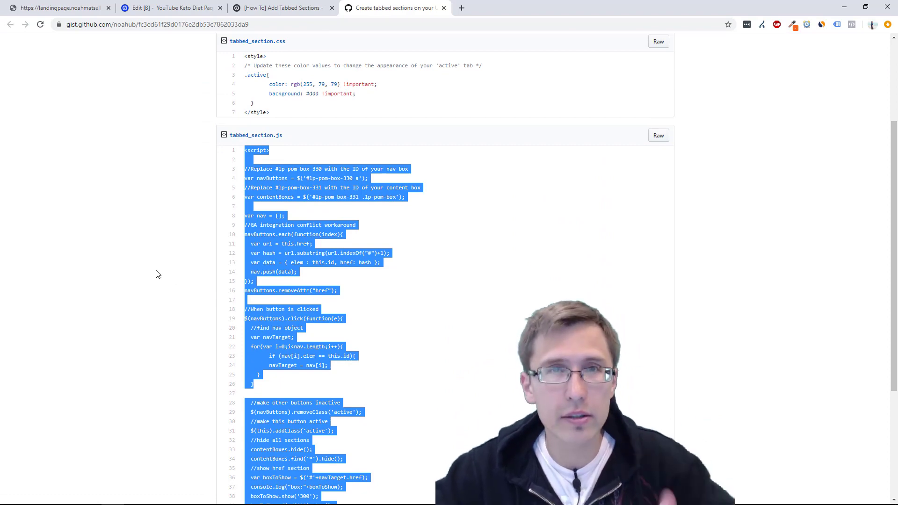
scroll(158, 274, up, 4)
- Return to the Unbounce page editor and add a script named Tabbed Content #2, placed Before Body End Tag, containing the copied code
click(170, 8)
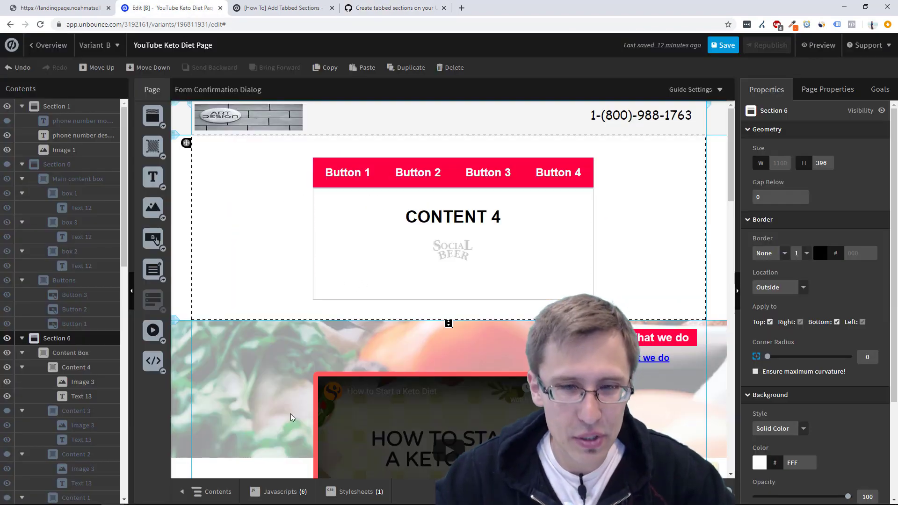
click(275, 495)
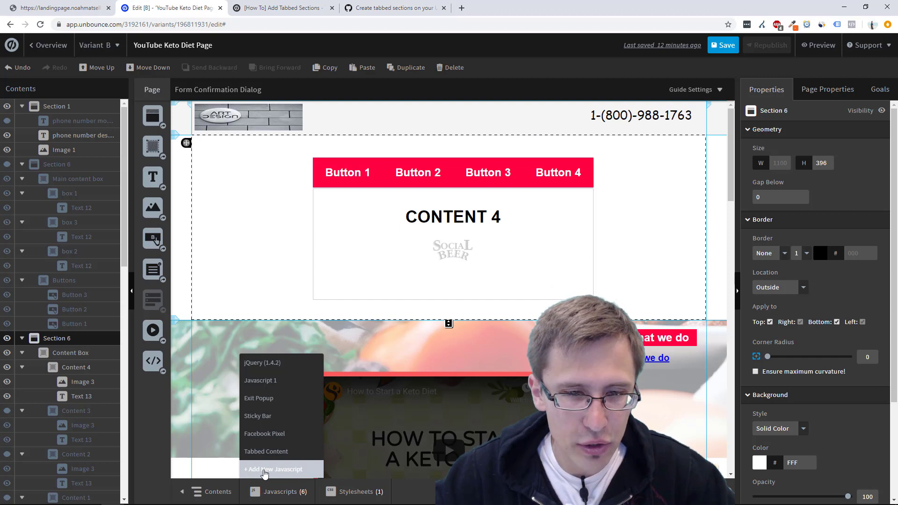
click(265, 470)
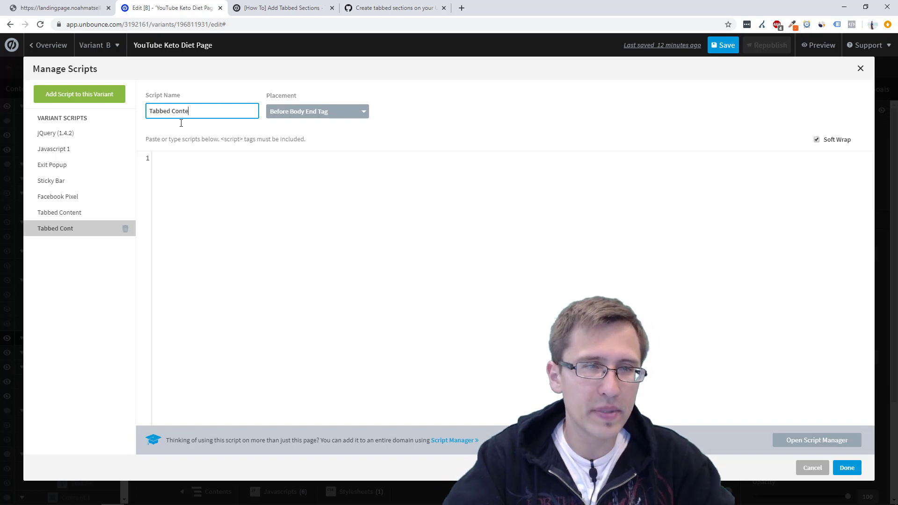
click(168, 161)
key(ctrl+v)
scroll(280, 234, up, 5)
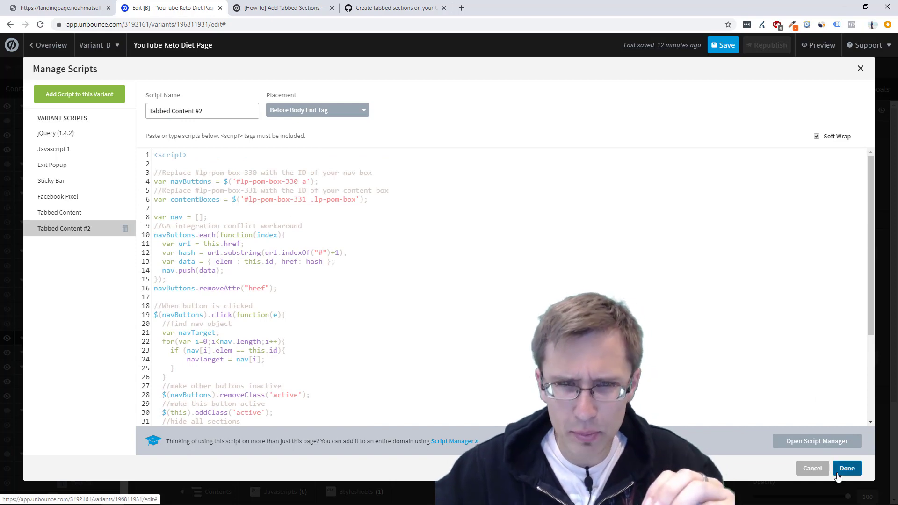
click(847, 468)
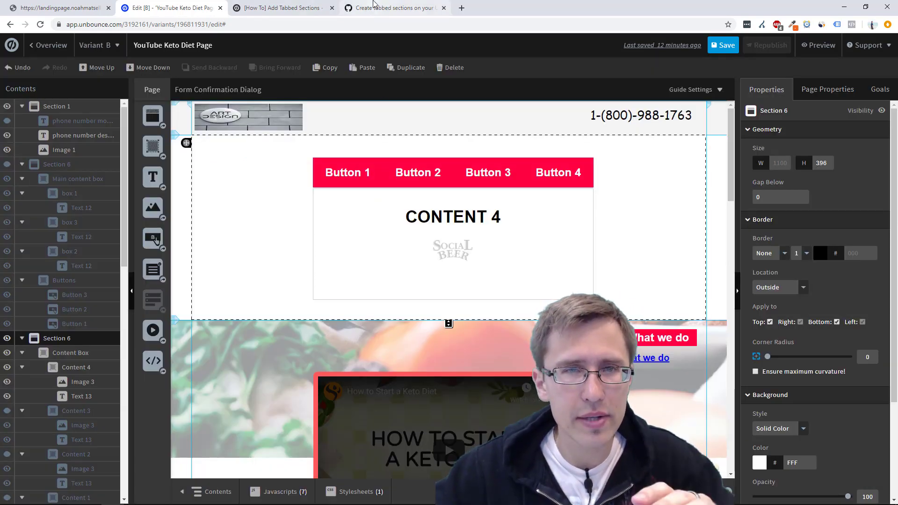
- Switch to the GitHub gist and copy the entire tabbed_section.css code, including its style tags
click(379, 8)
drag(275, 259, 236, 202)
key(ctrl+c)
- Return to the Unbounce page editor and add a stylesheet named Tabbed Content #2 containing the copied active-tab CSS
click(168, 7)
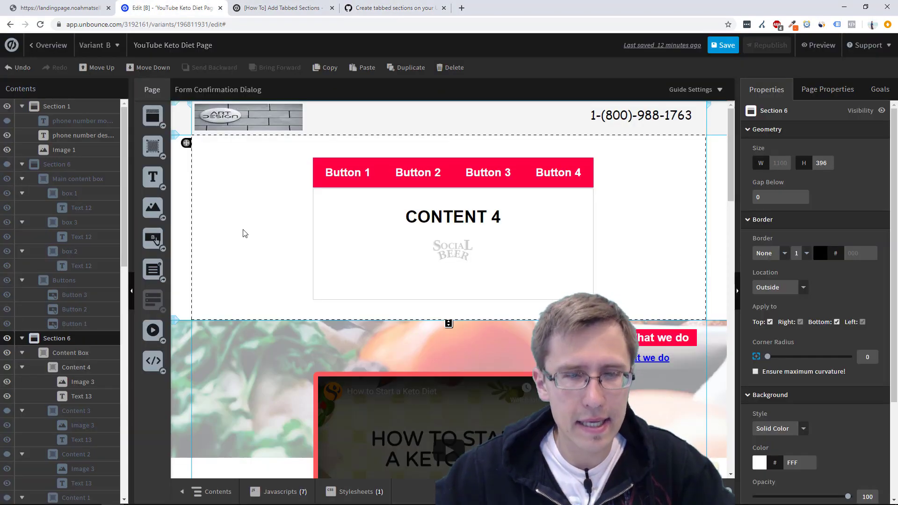
click(351, 488)
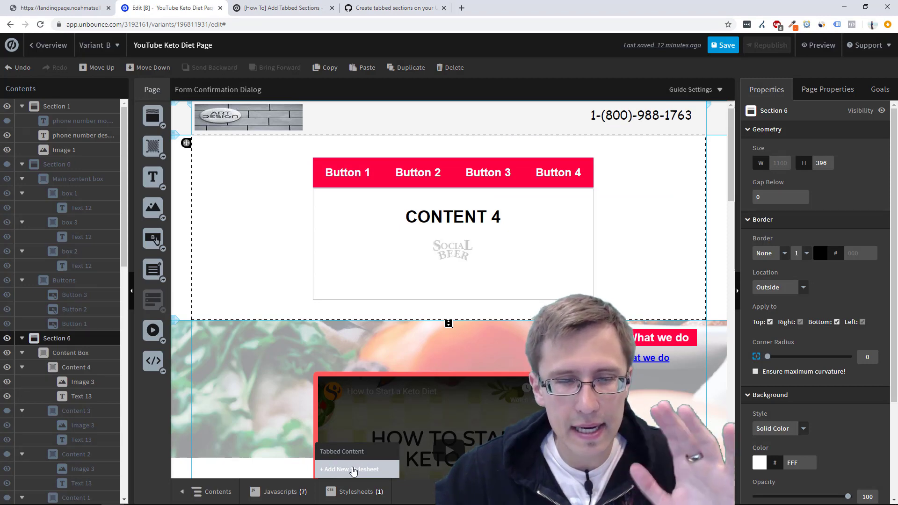
click(353, 470)
triple_click(197, 104)
text(Ta)
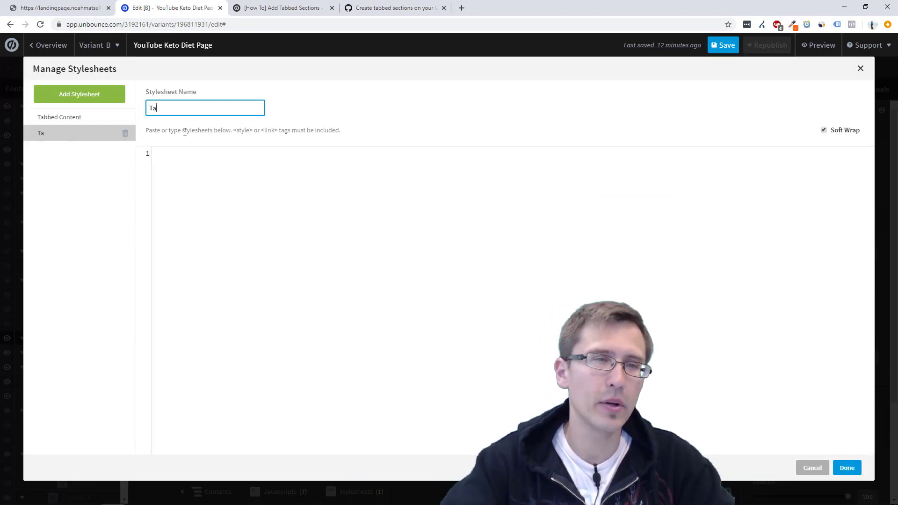
text(bbed Content )
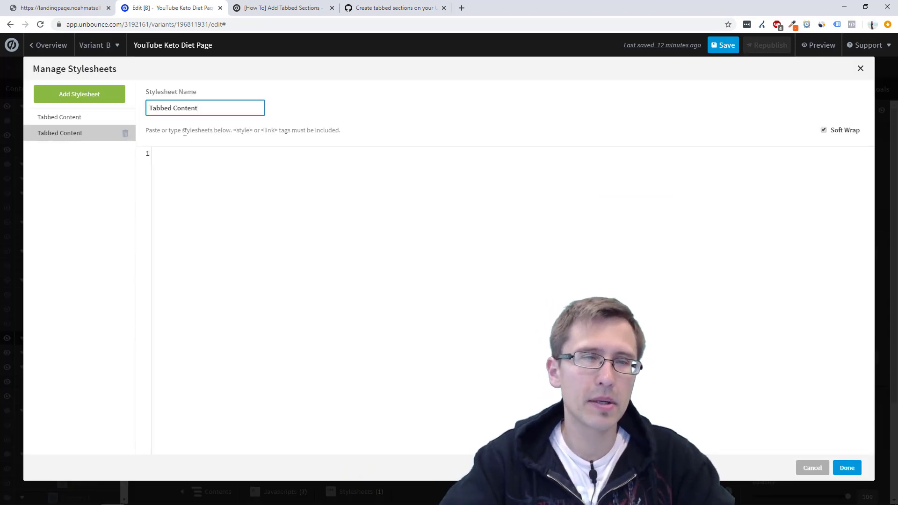
text(#2)
click(206, 158)
key(ctrl+v)
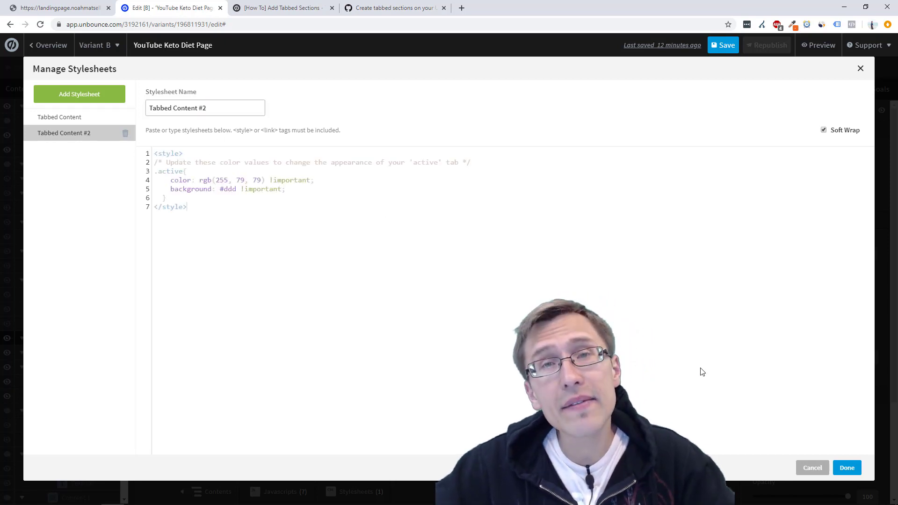
triple_click(271, 165)
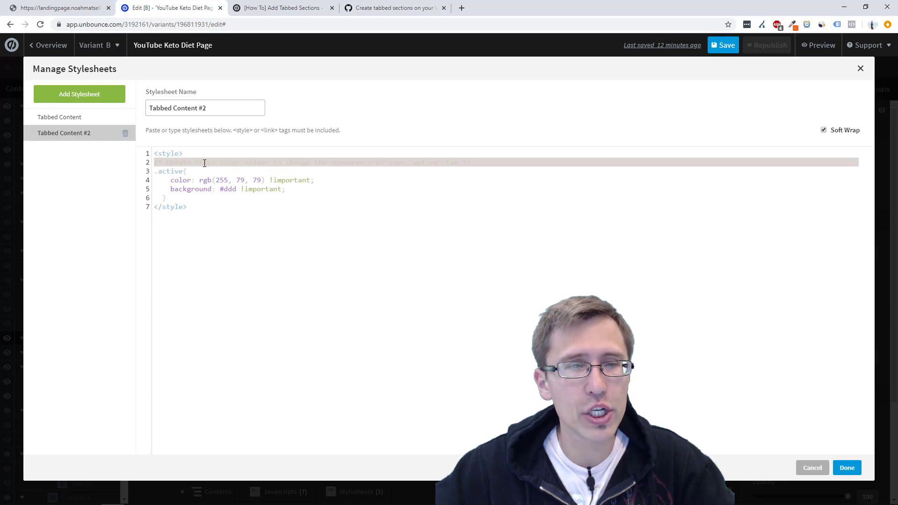
click(156, 161)
drag(177, 162, 479, 161)
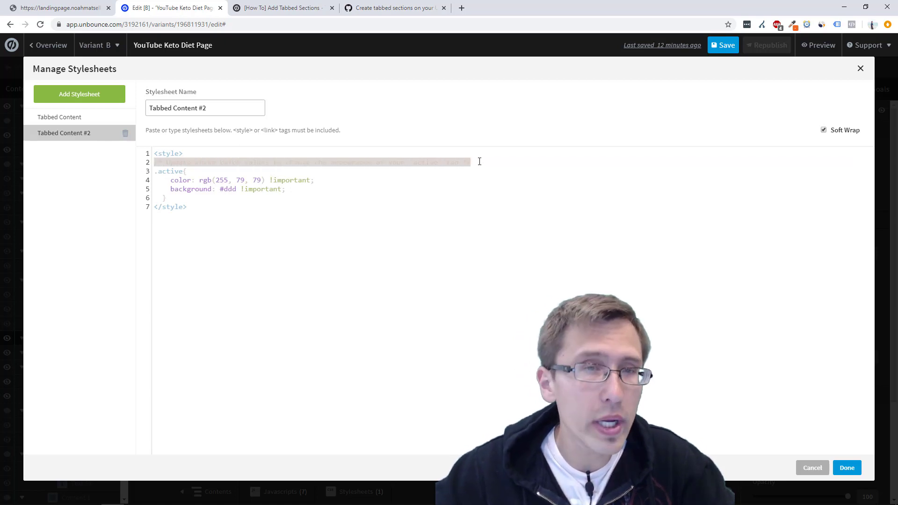
click(317, 211)
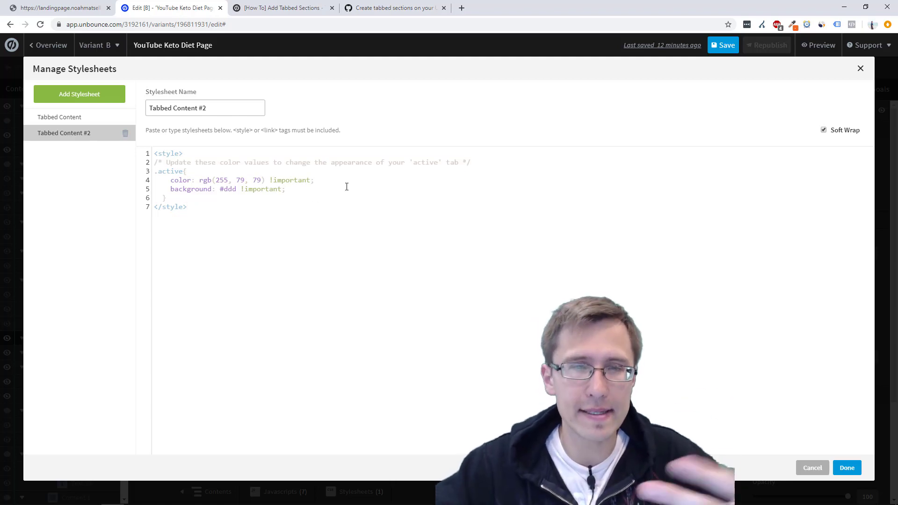
click(847, 468)
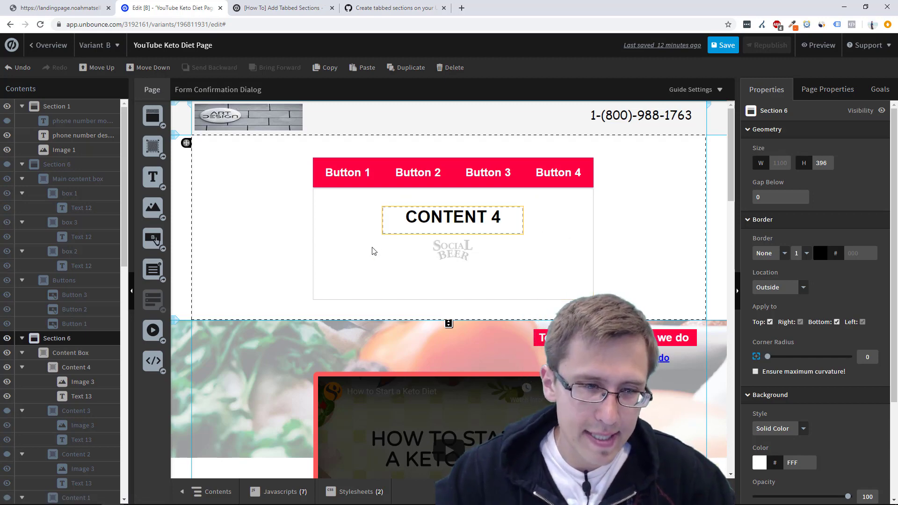
click(350, 492)
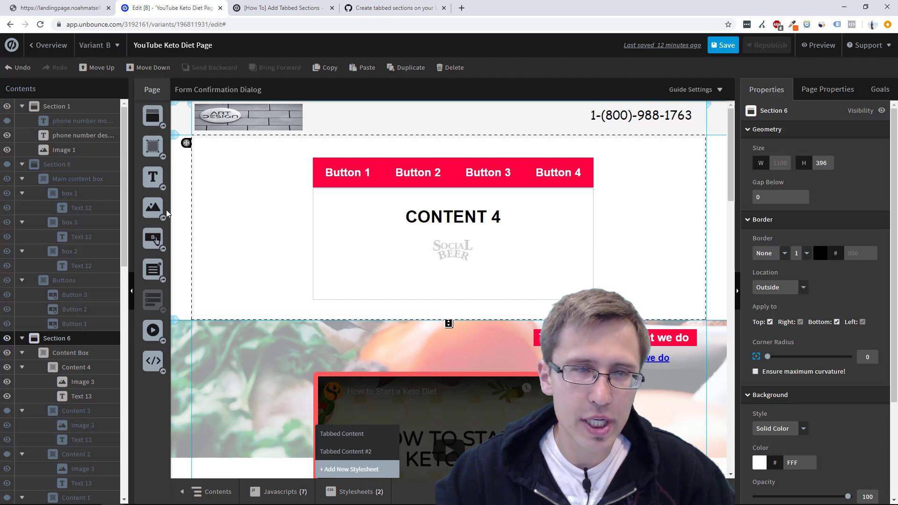
click(348, 452)
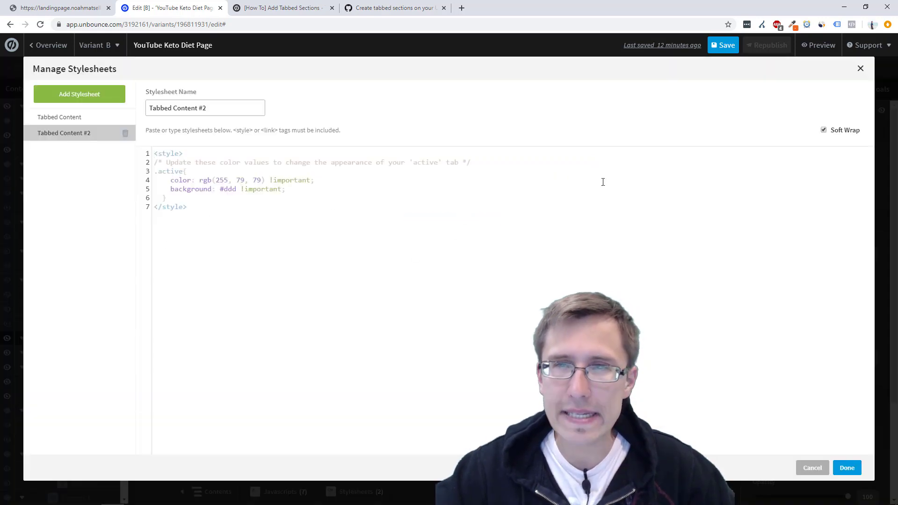
click(861, 68)
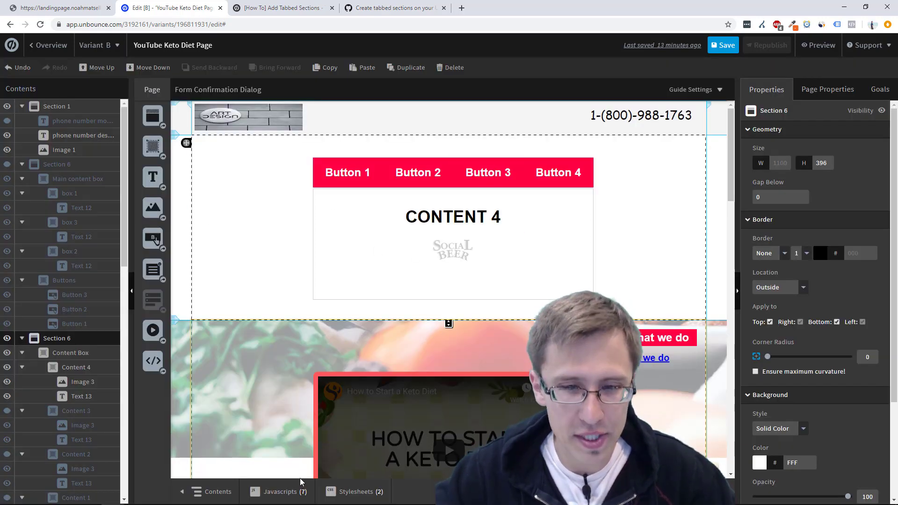
- Open the Tabbed Content #2 script and examine its navButtons and contentBoxes ID references alongside the gist's code
click(293, 496)
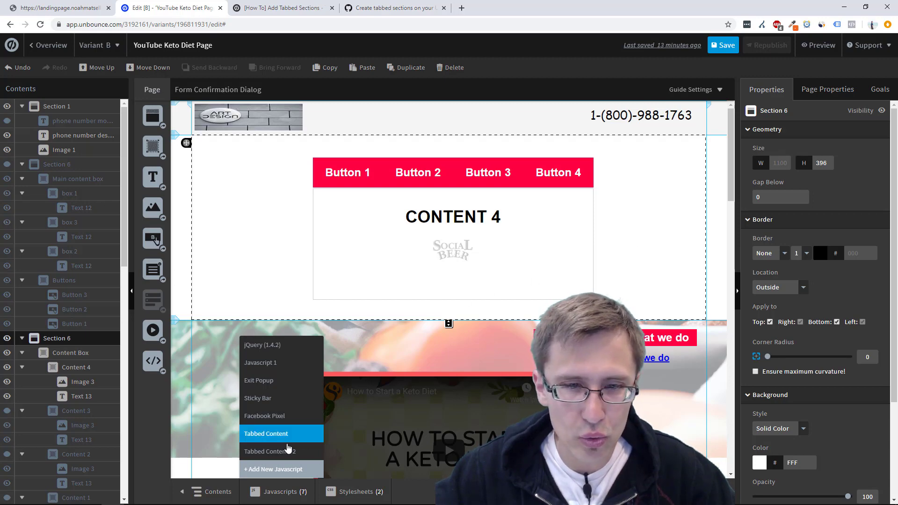
click(283, 452)
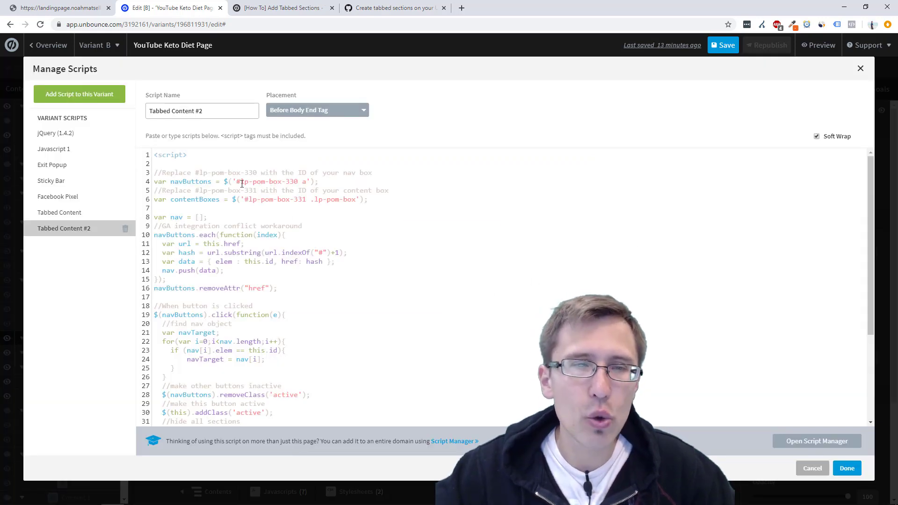
drag(240, 182, 298, 183)
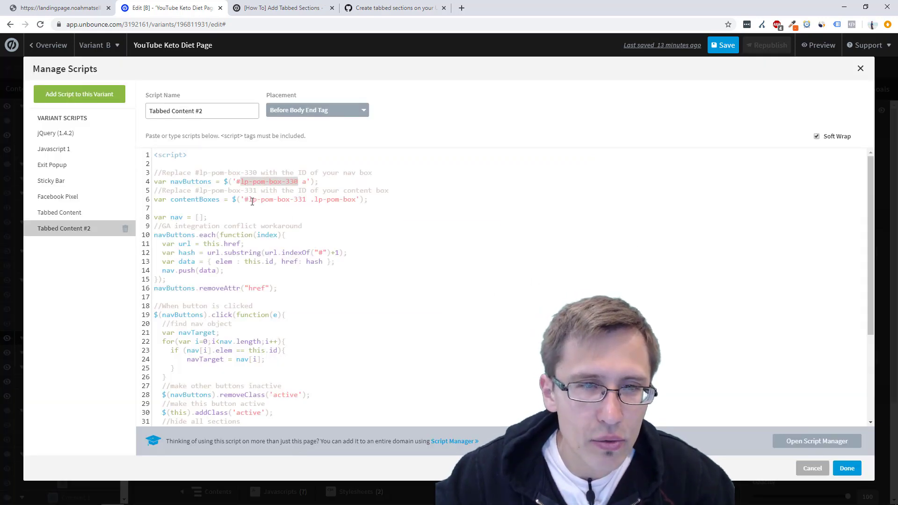
drag(249, 201, 299, 201)
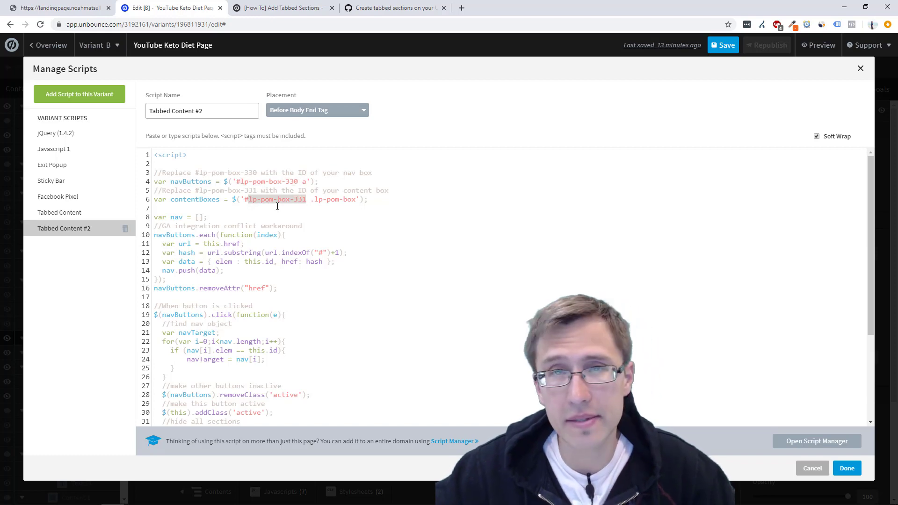
click(327, 4)
click(388, 5)
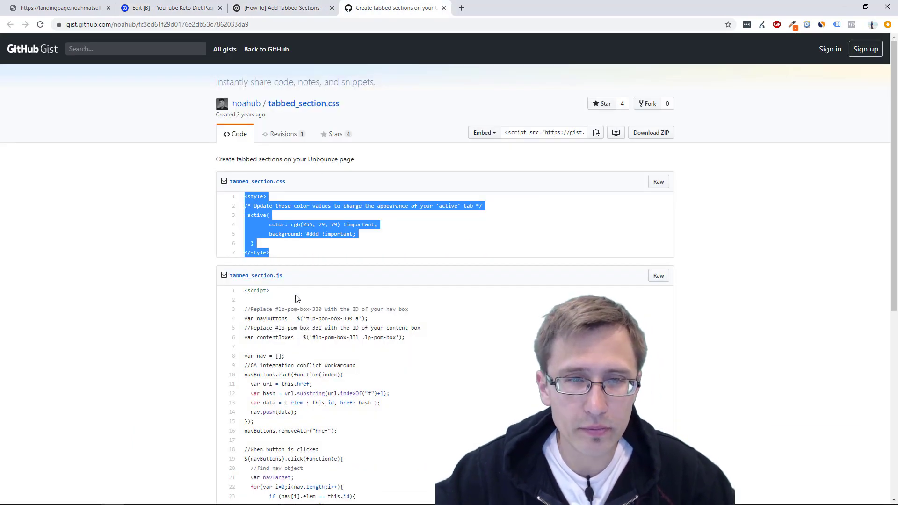
click(169, 8)
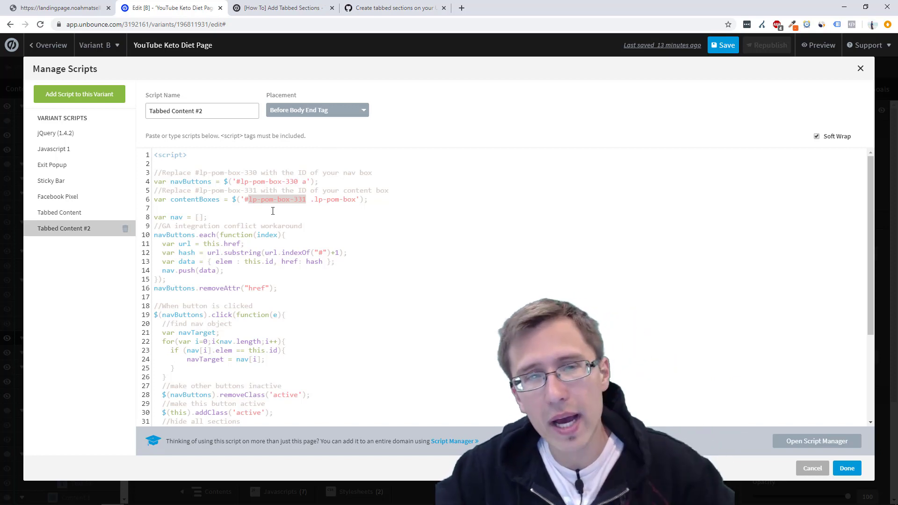
drag(296, 183, 250, 183)
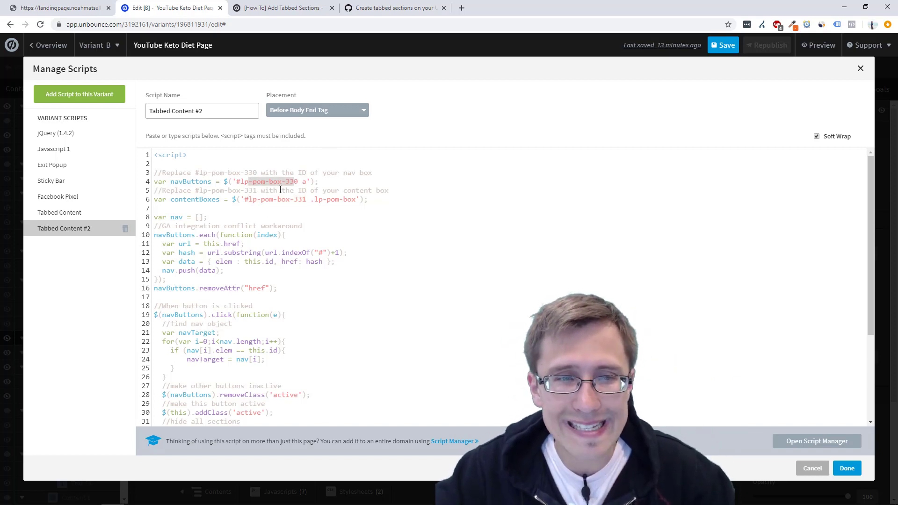
- Leave the script unchanged and examine how Content 1 through Content 4 are nested inside the parent Content Box
click(814, 467)
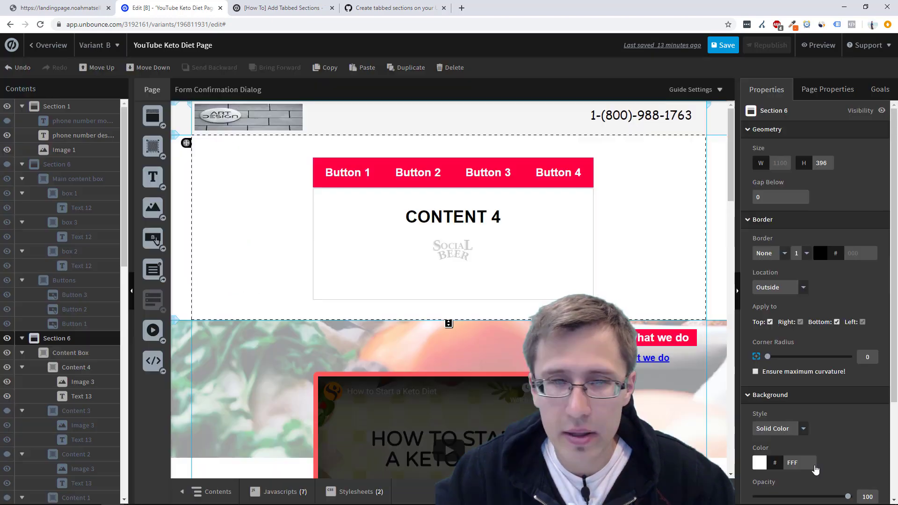
click(341, 219)
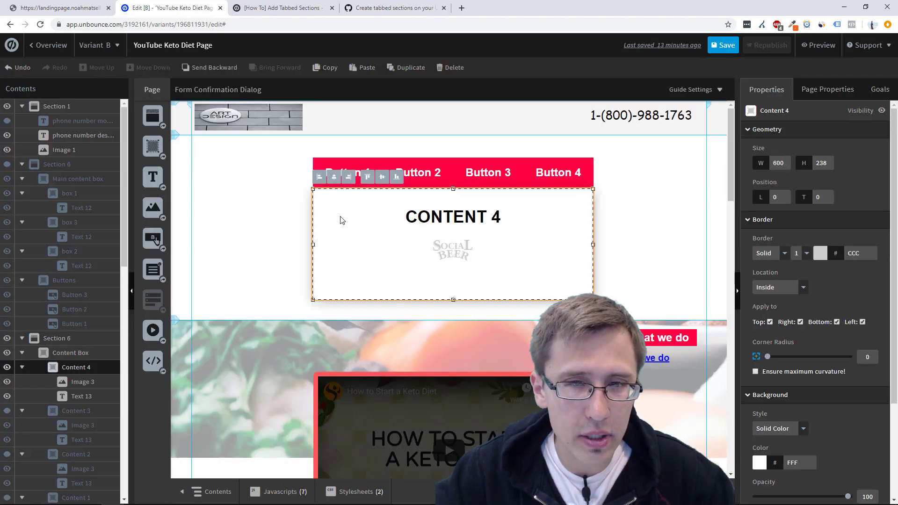
click(78, 354)
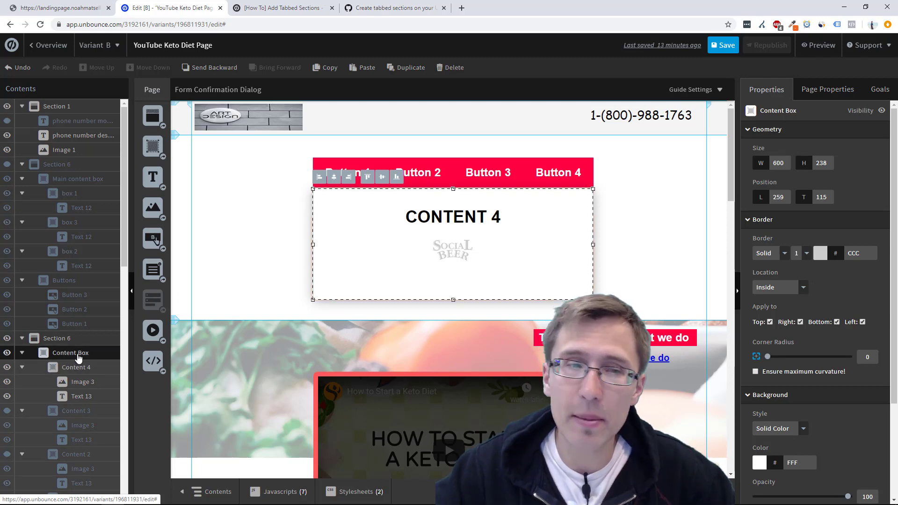
scroll(81, 365, down, 1)
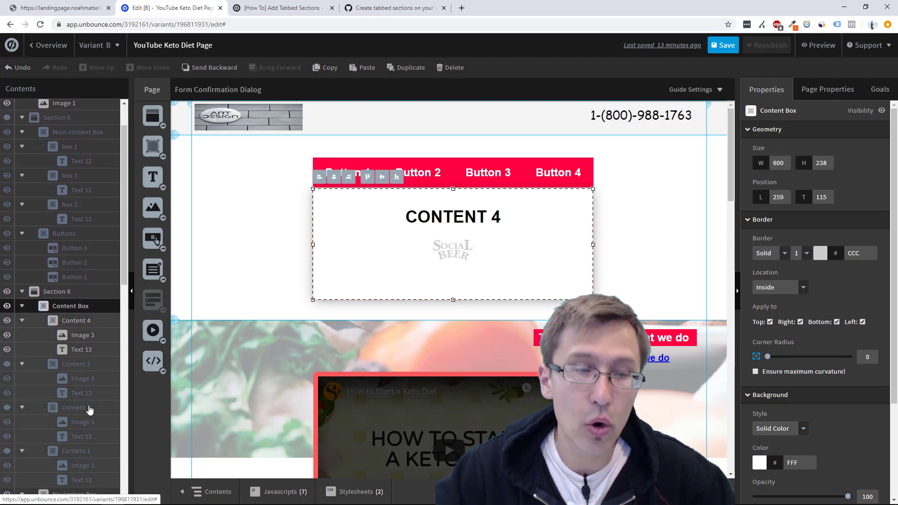
click(75, 452)
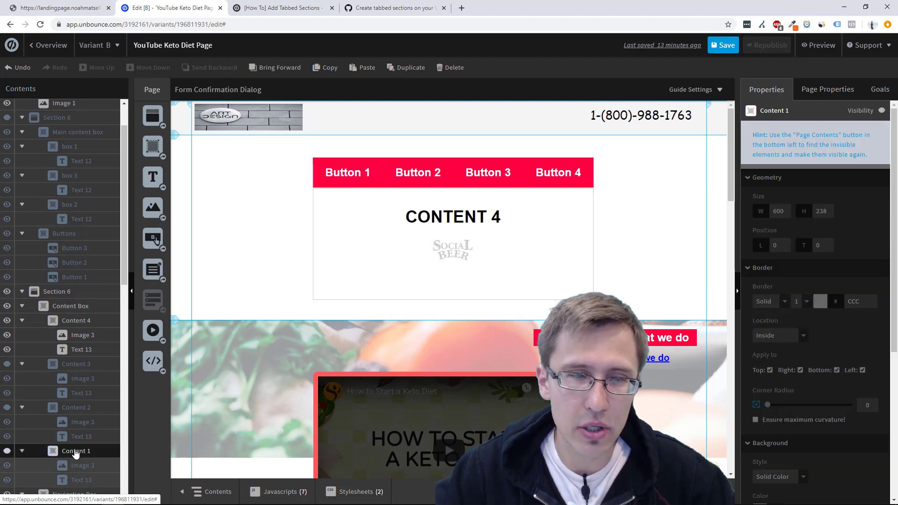
click(80, 412)
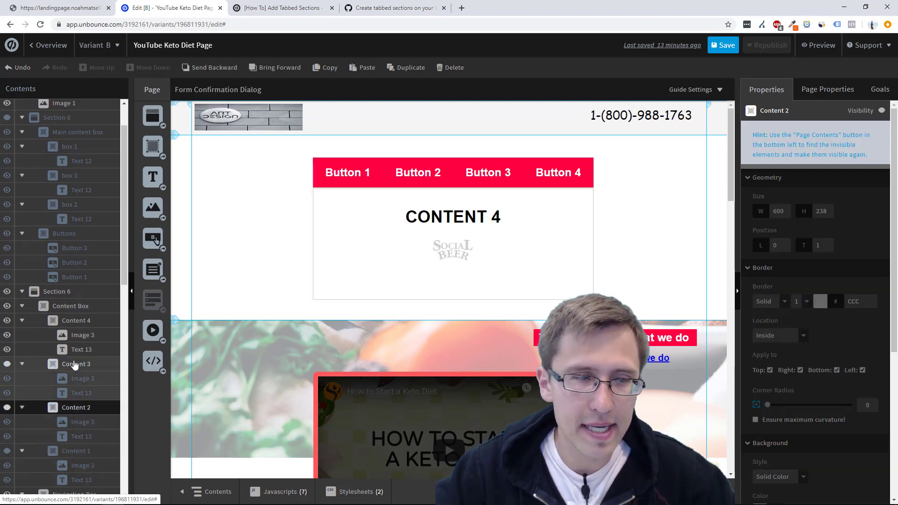
click(73, 365)
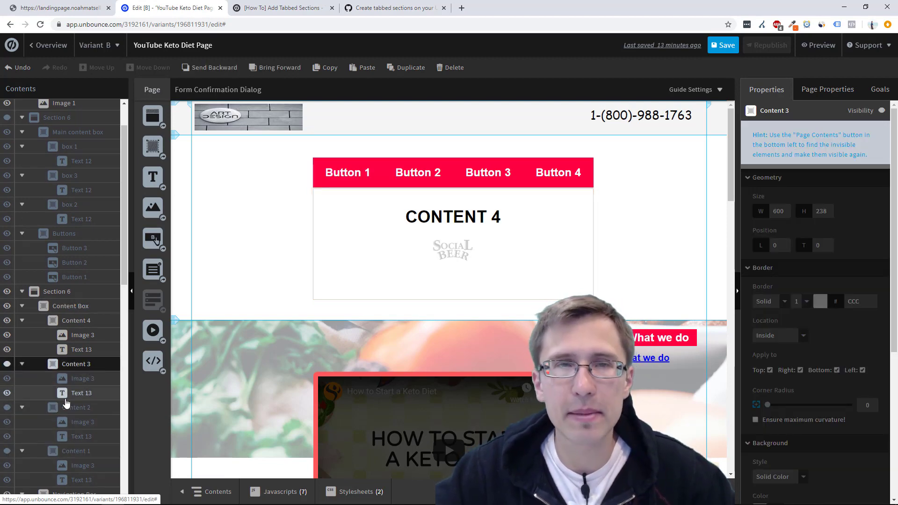
click(77, 322)
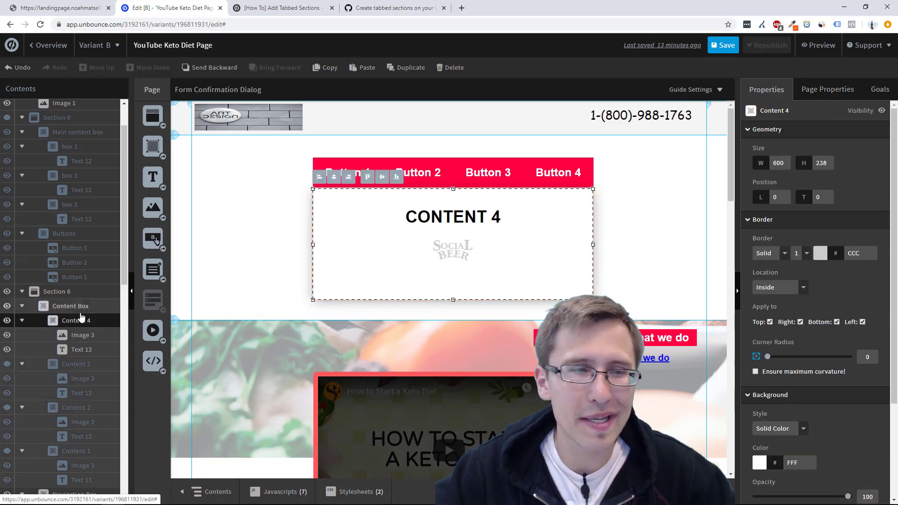
- Select the parent Content Box and copy its element ID from the element metadata
click(80, 308)
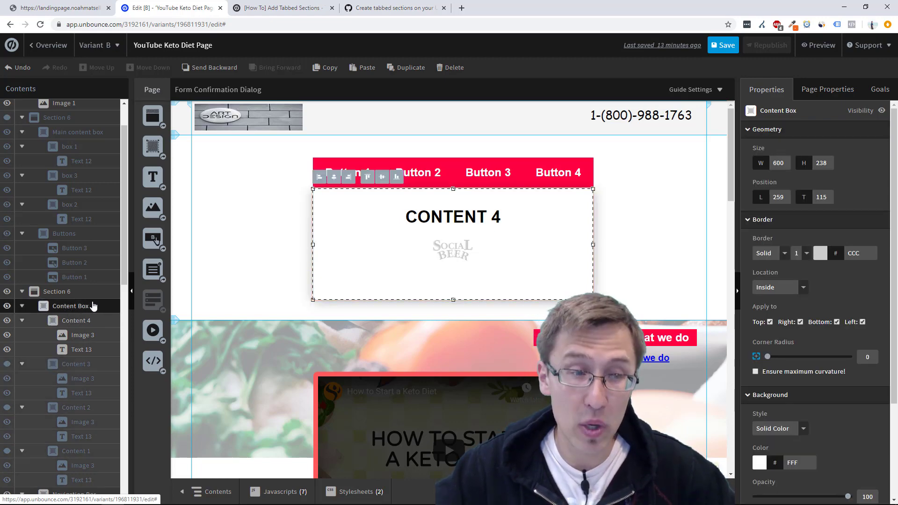
scroll(816, 395, down, 3)
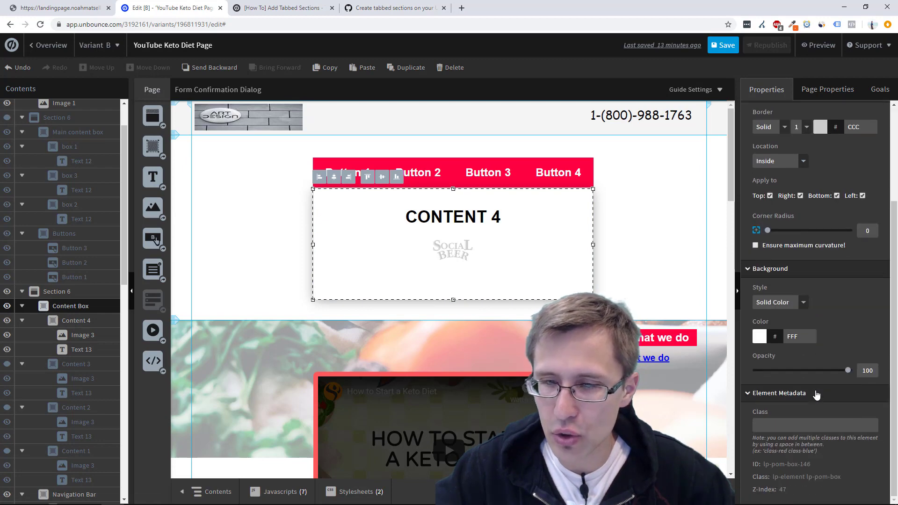
triple_click(789, 465)
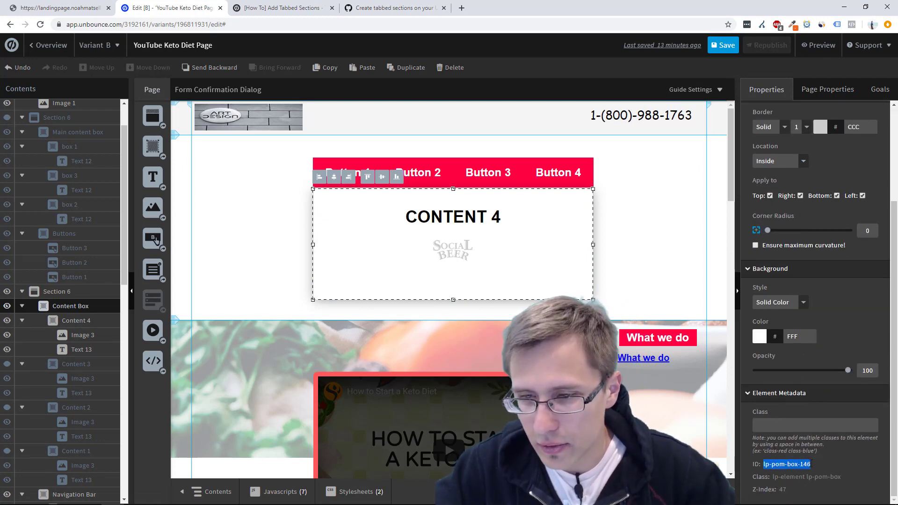
drag(811, 465, 778, 465)
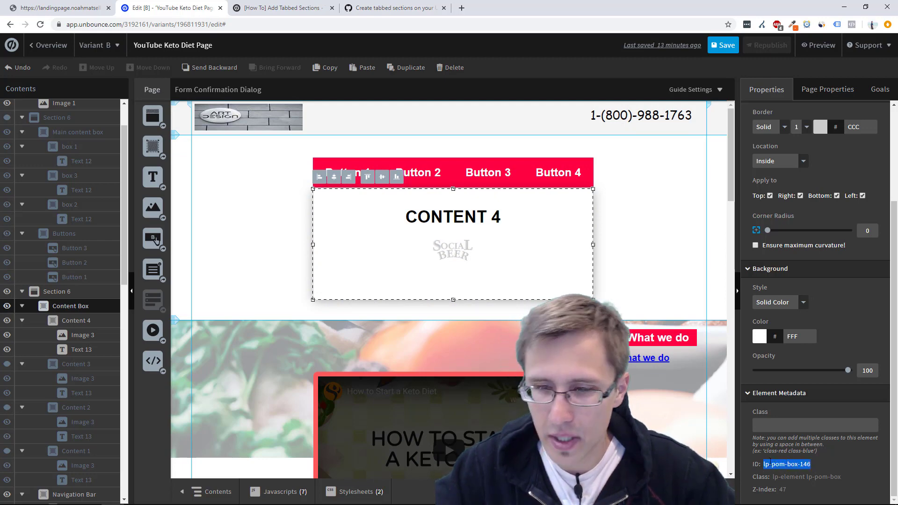
key(ctrl+c)
- In the Tabbed Content #2 script, replace the contentBoxes placeholder ID with lp-pom-box-146, keeping the selector on one line
click(277, 492)
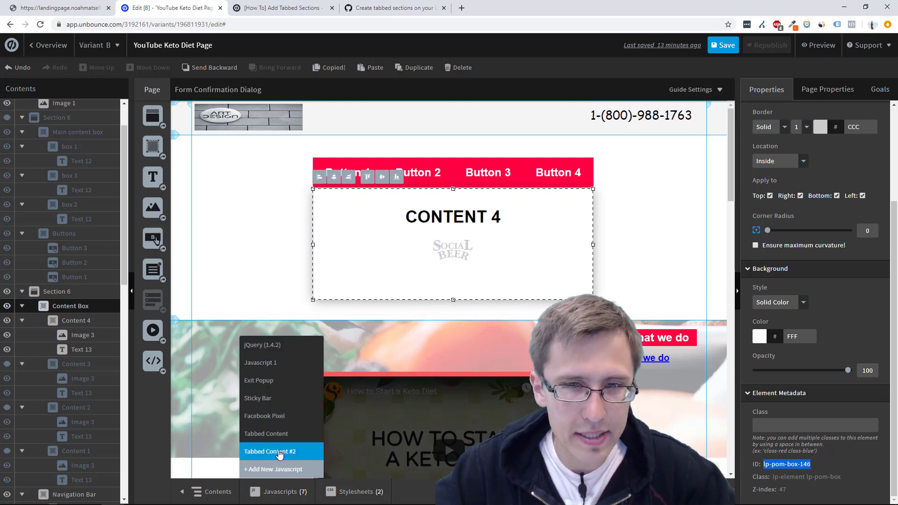
click(280, 452)
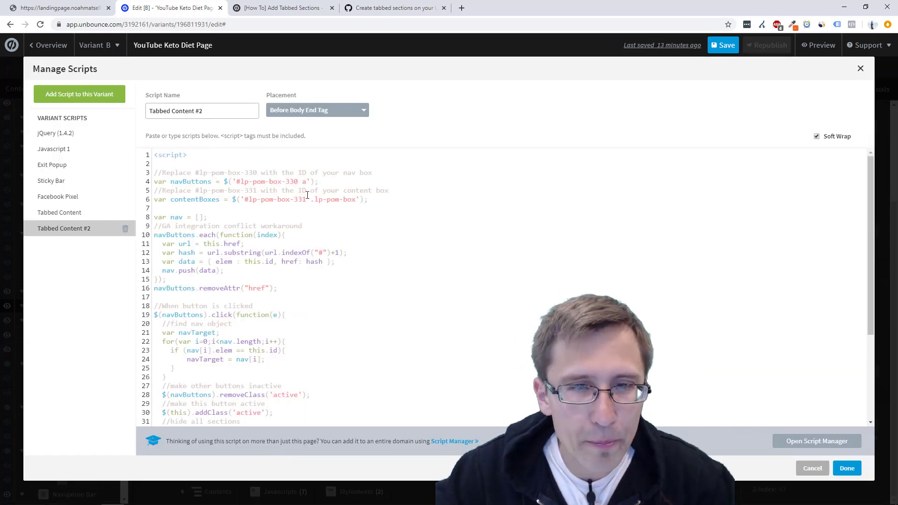
drag(242, 190, 317, 191)
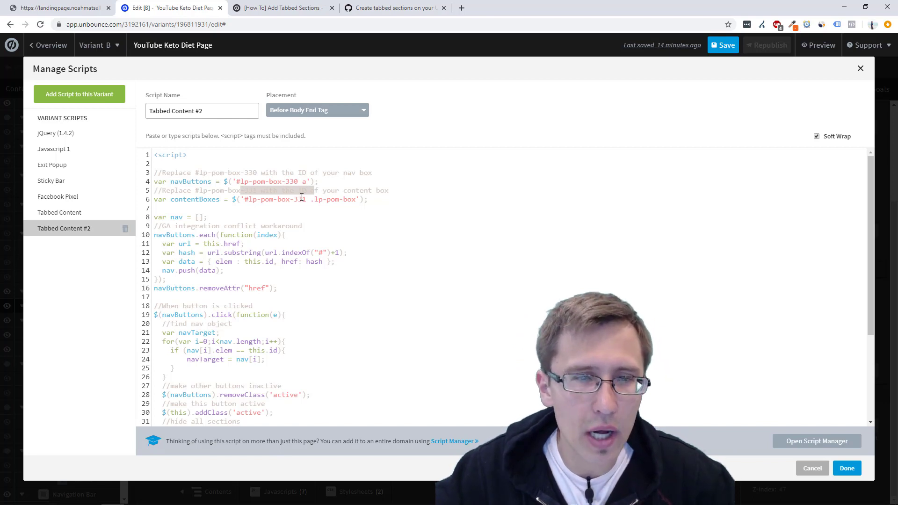
drag(305, 201, 262, 202)
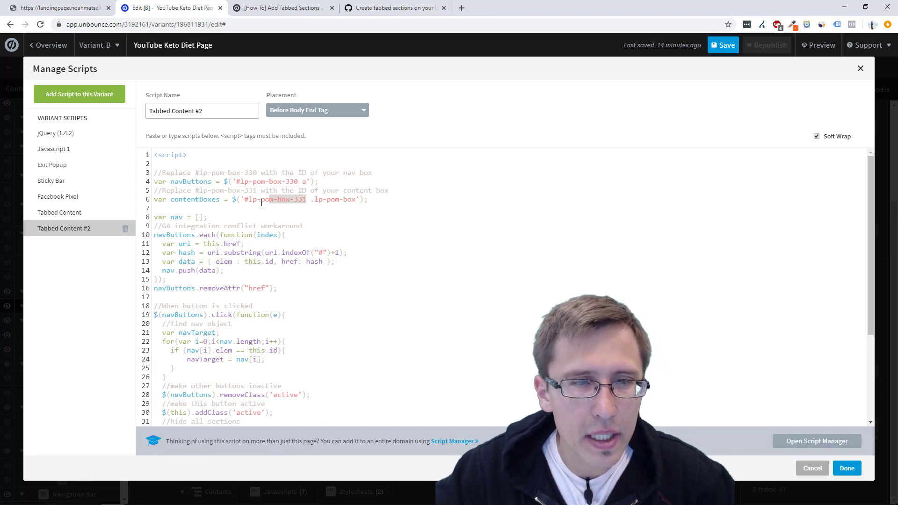
key(ctrl+v)
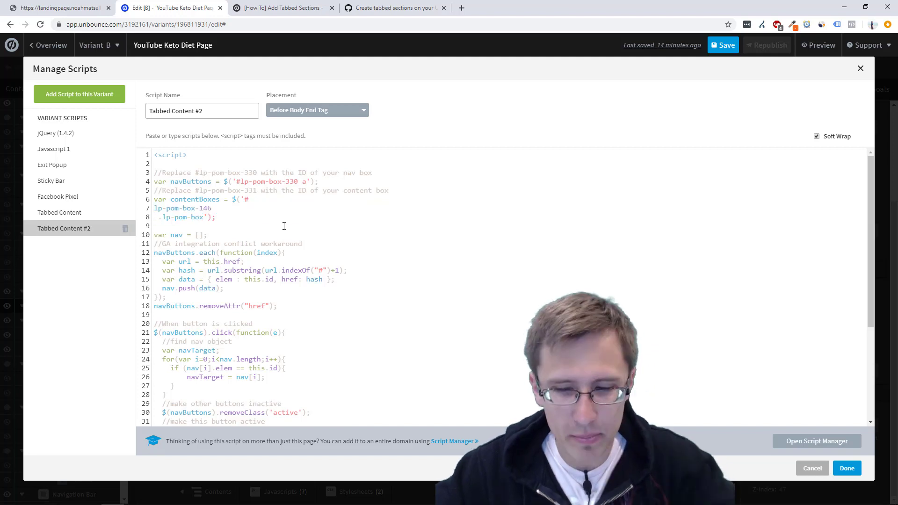
key(BackSpace)
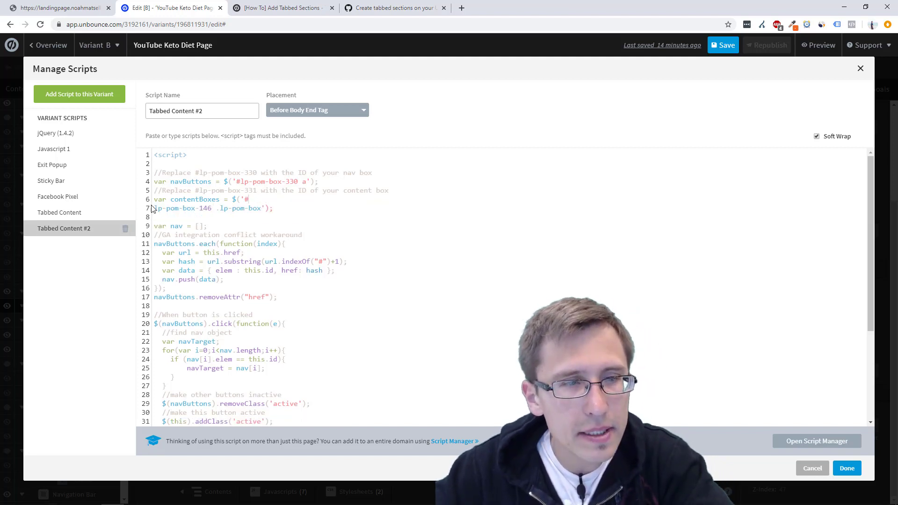
key(BackSpace)
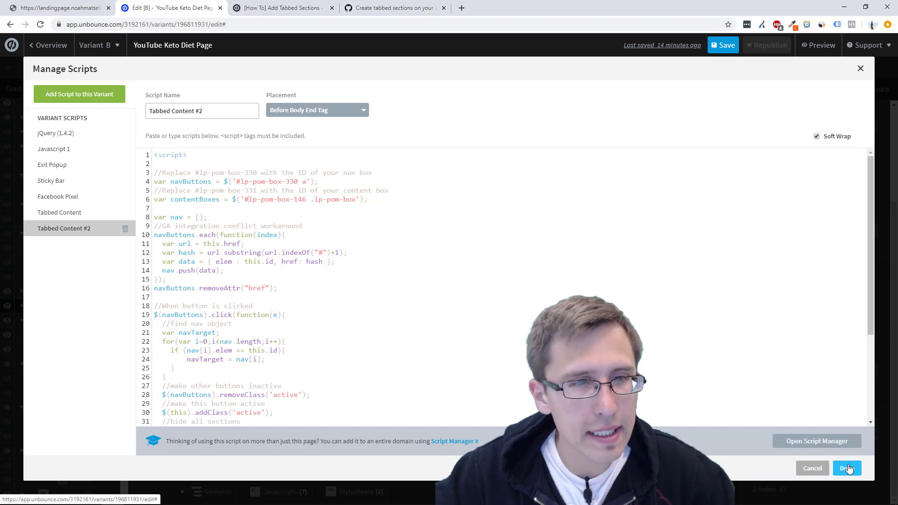
click(849, 469)
- Select the Navigation Bar box that holds the four buttons and copy its element ID
click(441, 173)
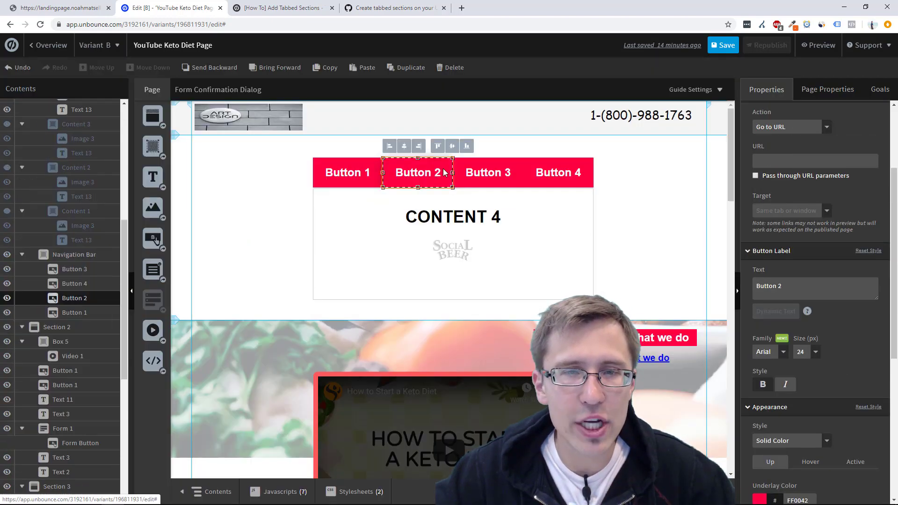
scroll(64, 253, up, 2)
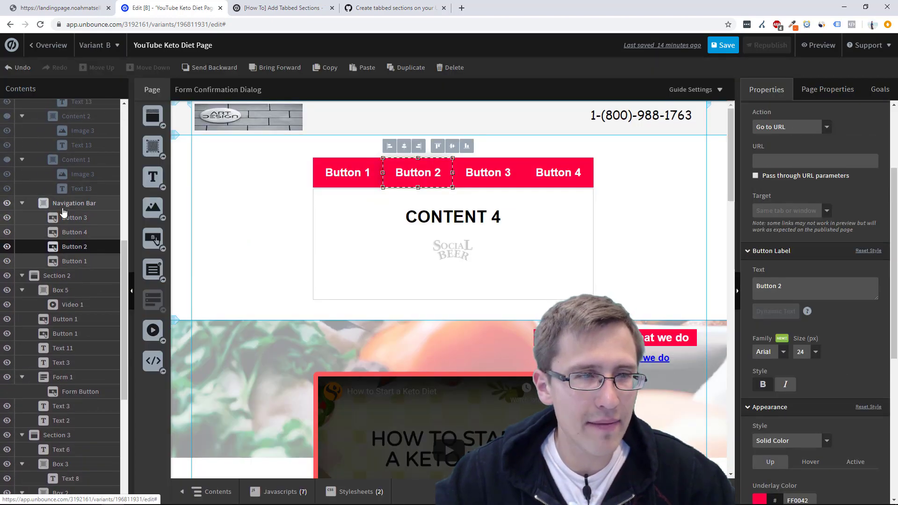
click(65, 204)
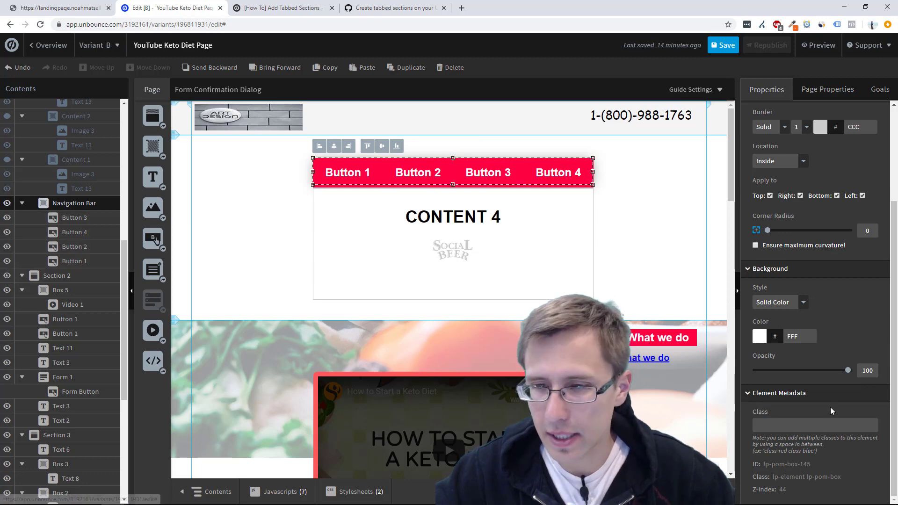
triple_click(792, 464)
key(ctrl+c)
- Replace the navButtons placeholder ID in the Tabbed Content #2 script with lp-pom-box-145 and save the page
click(266, 492)
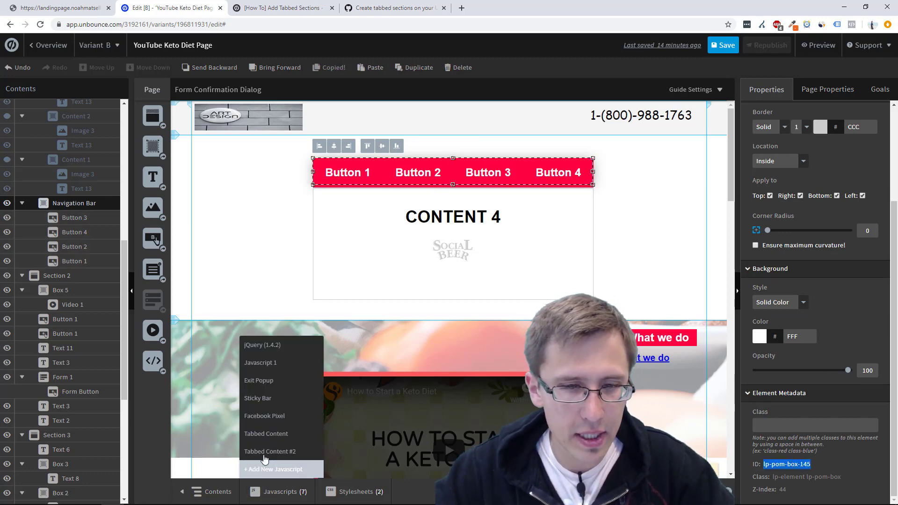
click(264, 452)
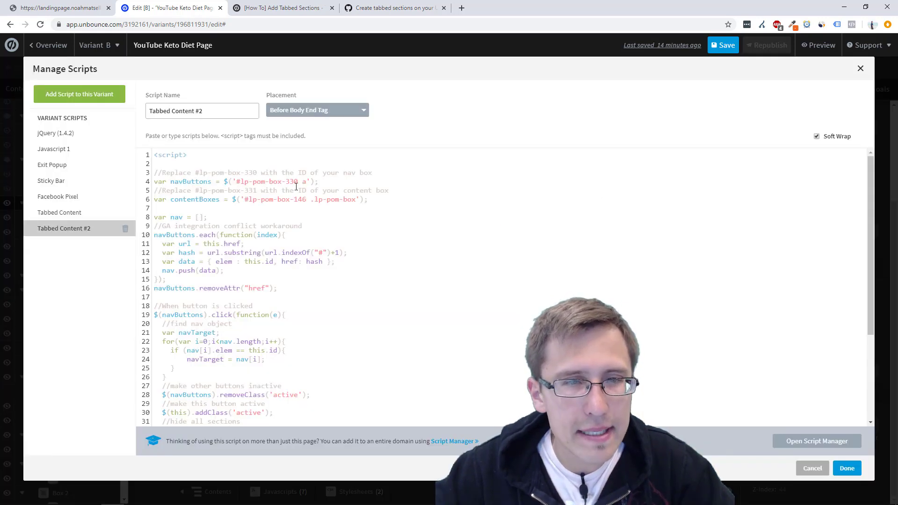
drag(298, 182, 242, 182)
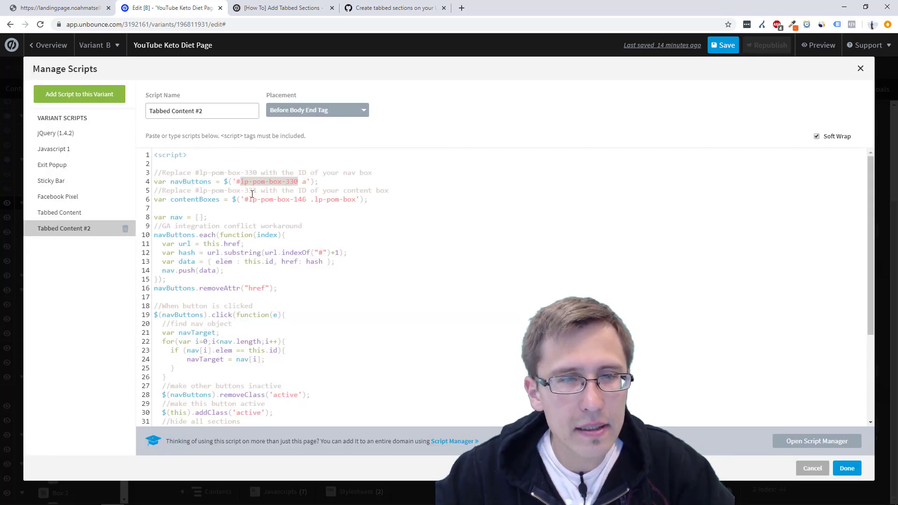
key(ctrl+v)
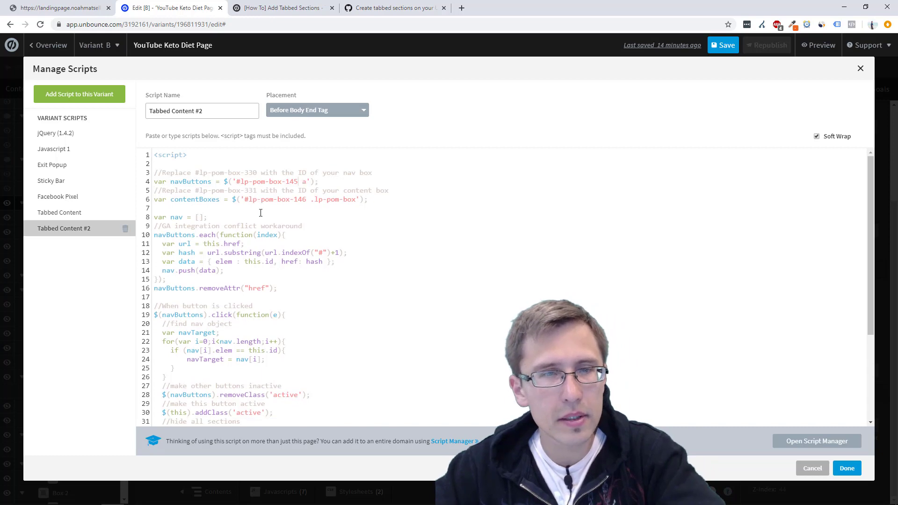
click(848, 469)
click(723, 48)
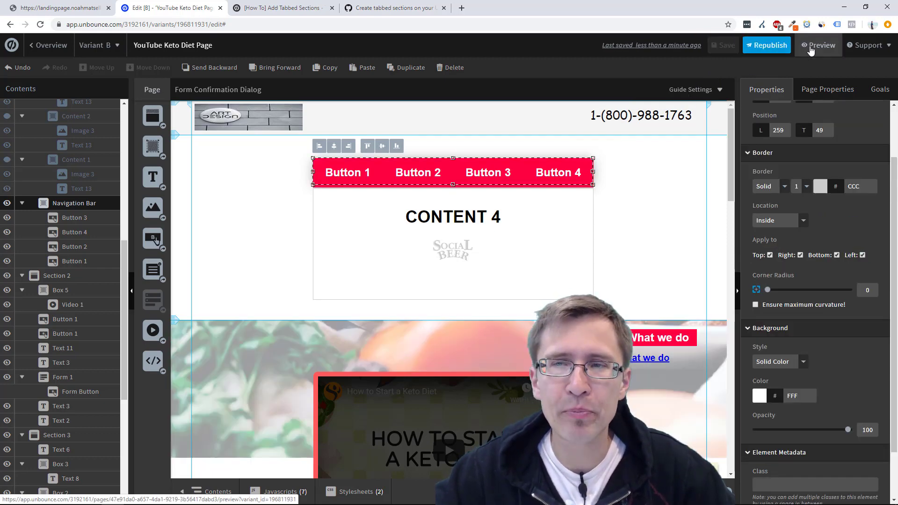
- Preview the page on desktop and test switching between the tabs with Button 1 through Button 4
click(814, 56)
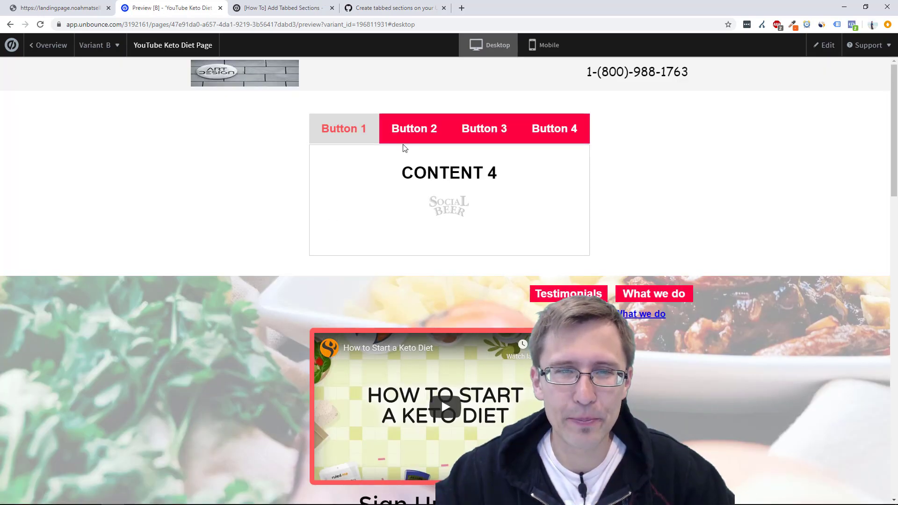
click(410, 141)
click(491, 138)
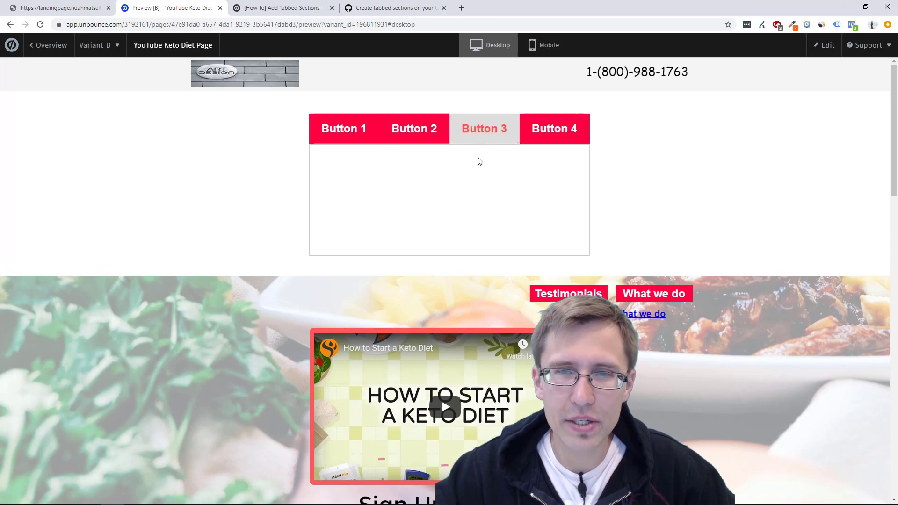
click(561, 140)
click(339, 138)
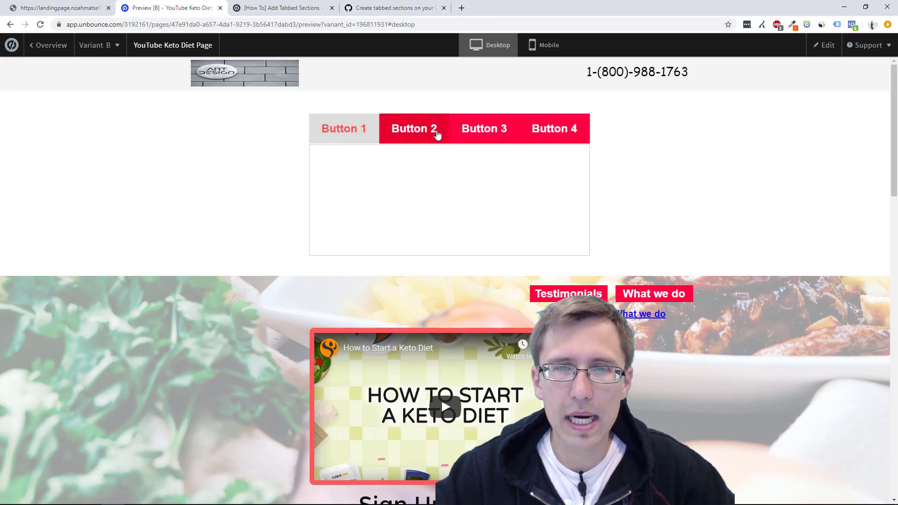
click(435, 135)
click(480, 134)
click(526, 132)
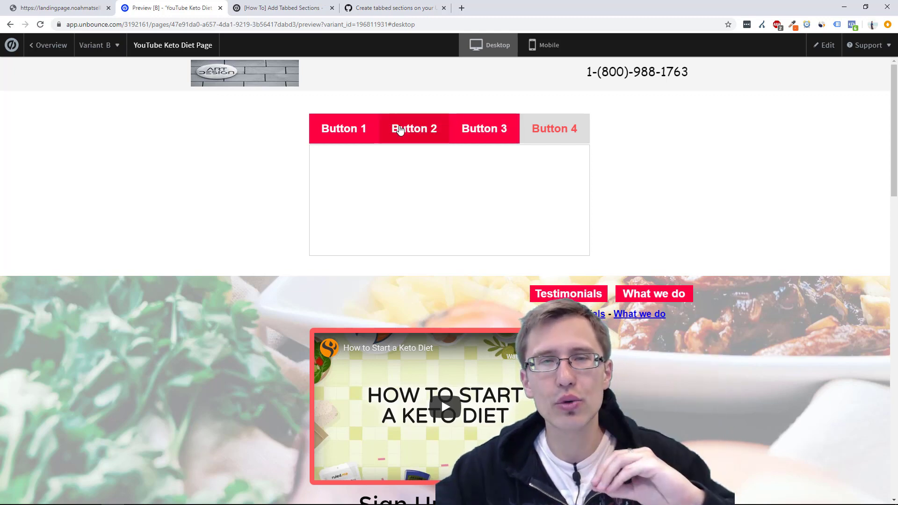
click(395, 131)
click(354, 135)
click(396, 132)
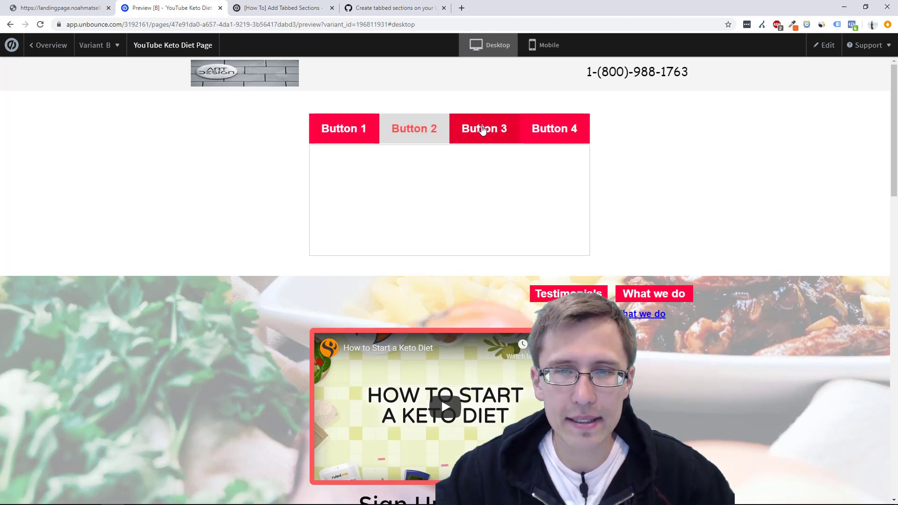
click(482, 132)
click(538, 130)
- Return to editing the page, make the hidden Content 1 box visible, and copy its element ID
click(822, 45)
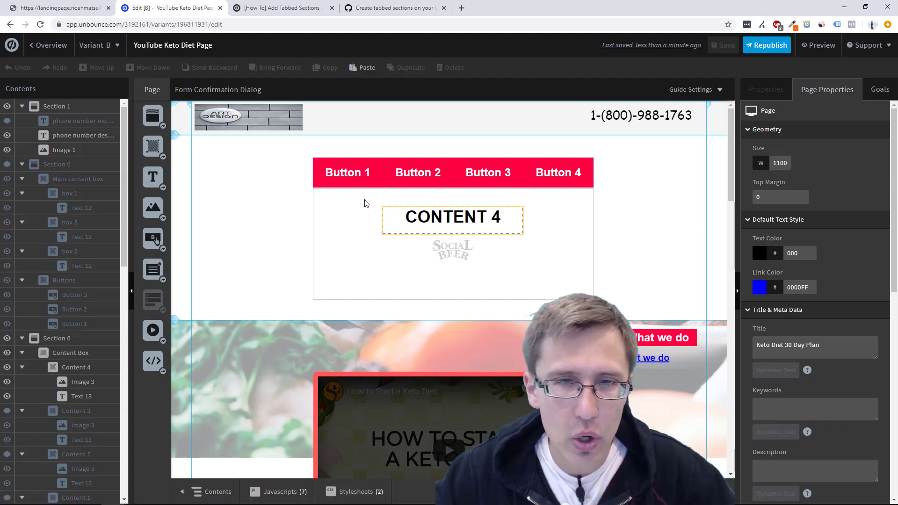
click(360, 179)
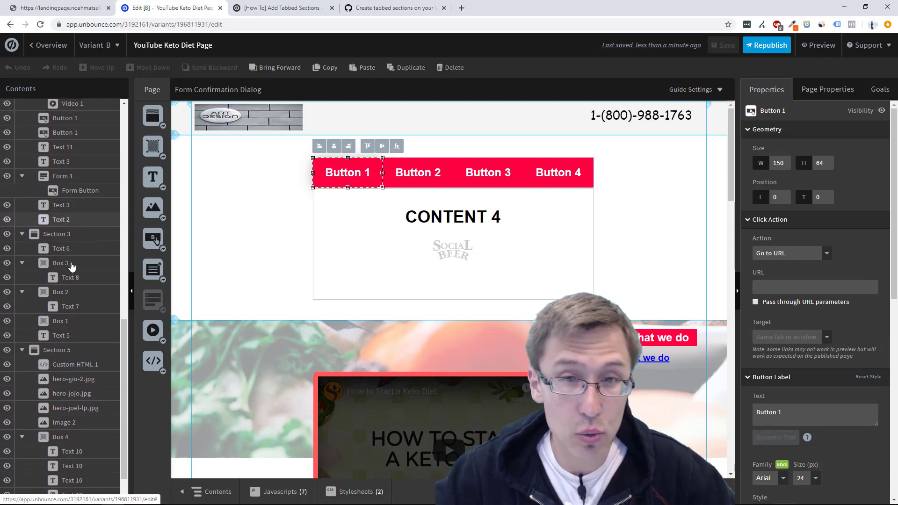
scroll(70, 262, down, 2)
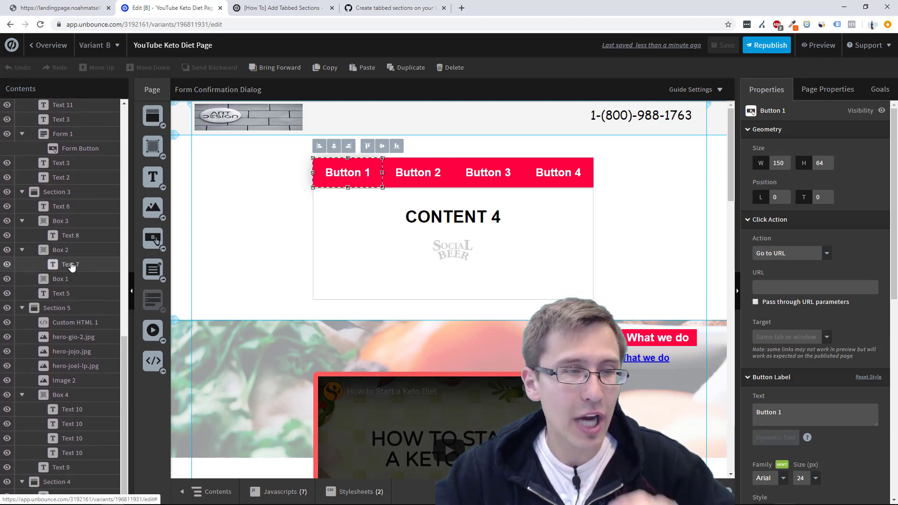
scroll(71, 265, up, 6)
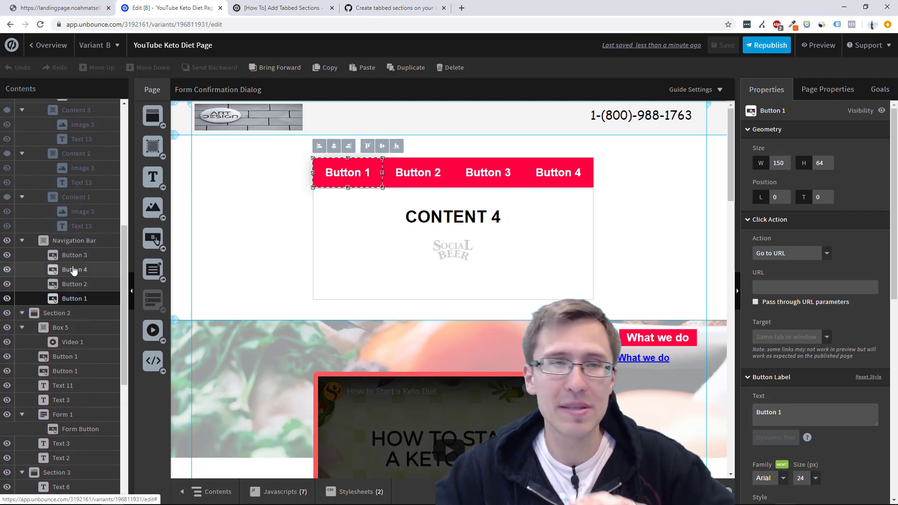
scroll(73, 270, up, 2)
click(78, 290)
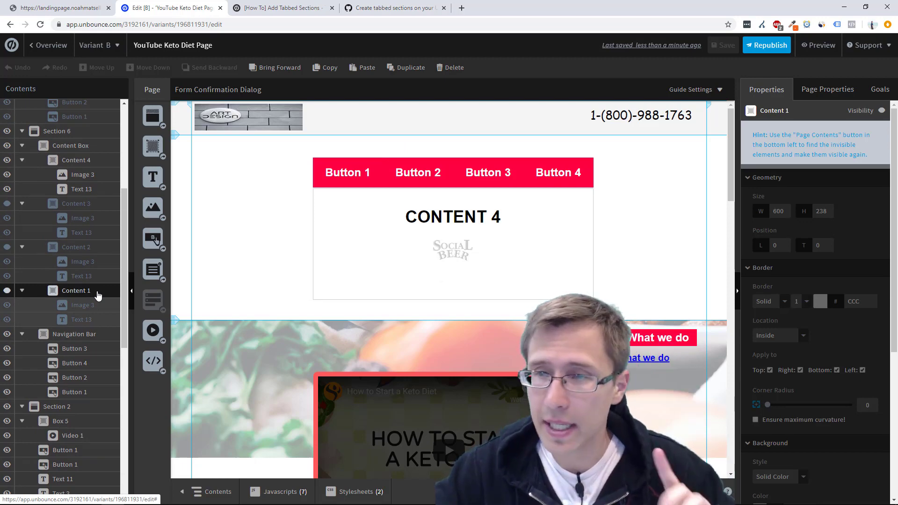
scroll(798, 345, down, 5)
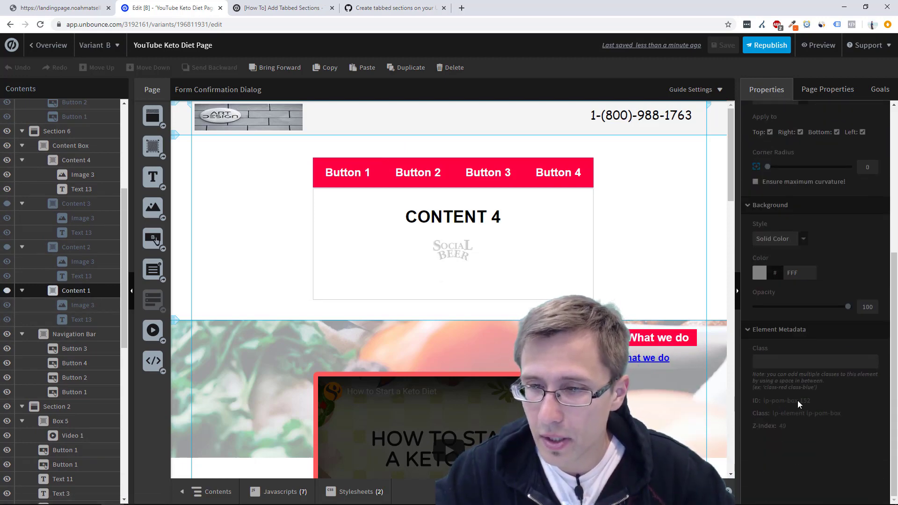
scroll(856, 224, up, 5)
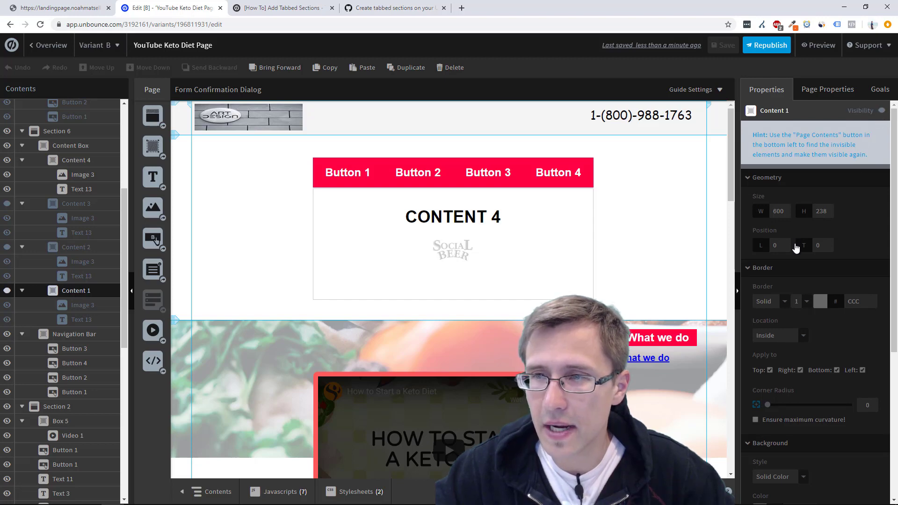
scroll(800, 281, down, 3)
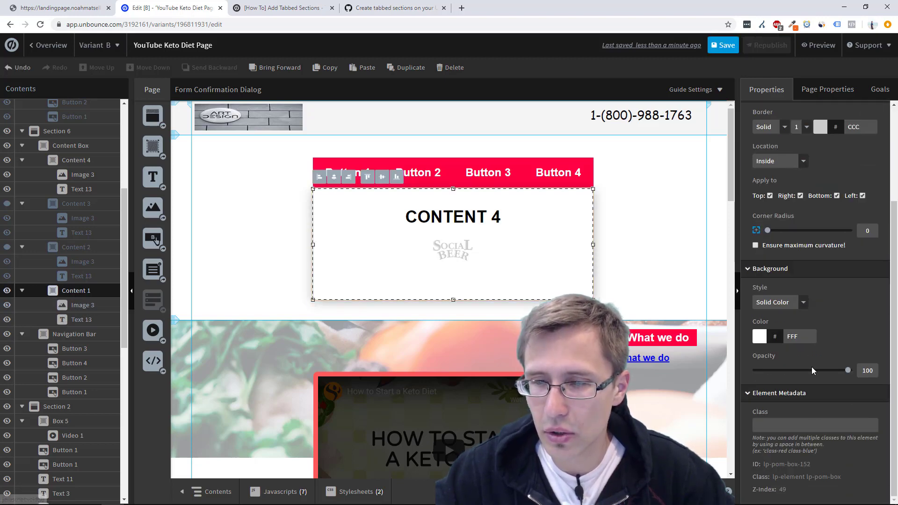
triple_click(792, 464)
key(ctrl+c)
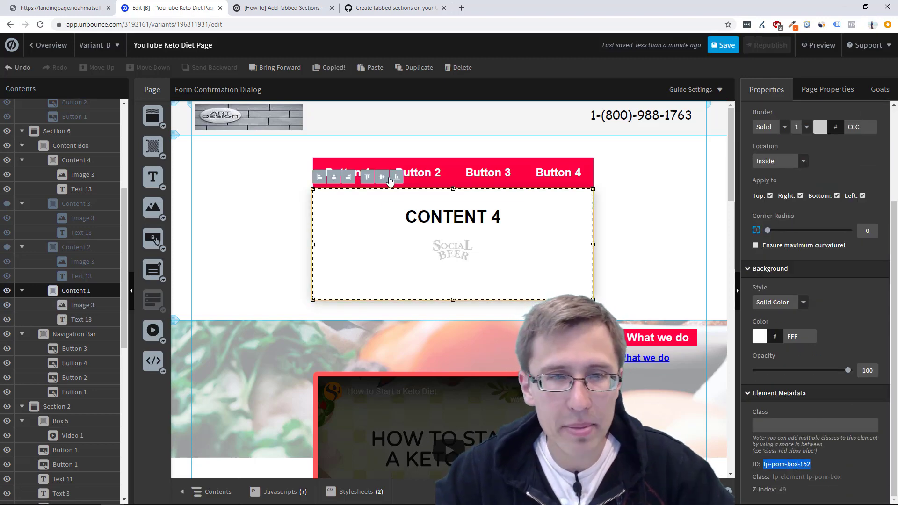
- Set Button 1's click-action URL to #lp-pom-box-152 so that it targets the Content 1 box
click(364, 162)
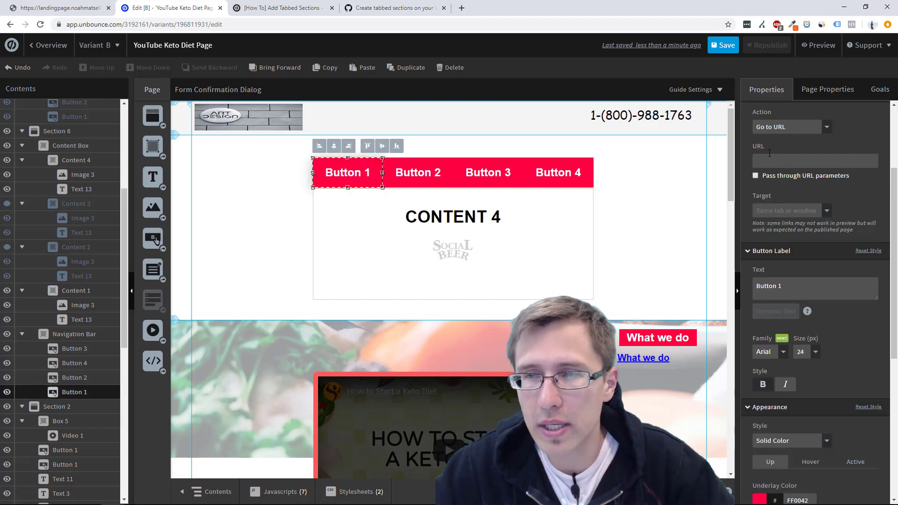
scroll(790, 179, up, 1)
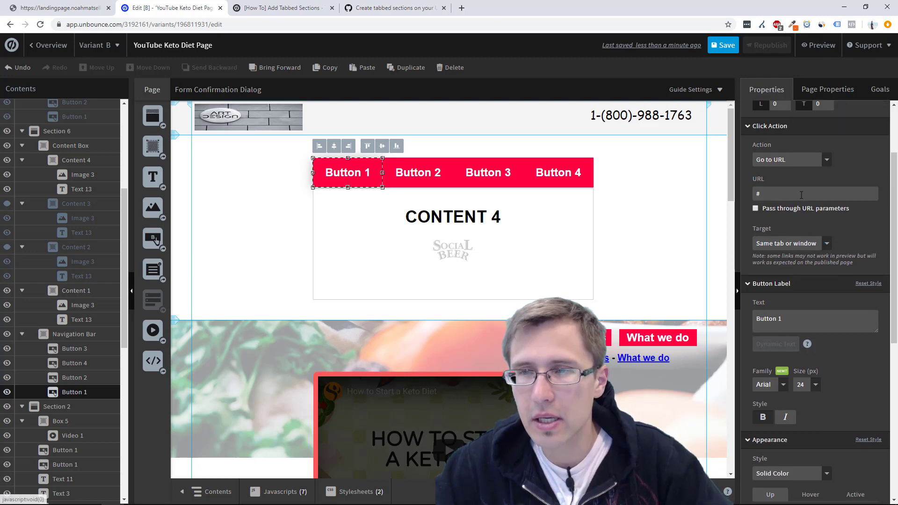
key(ctrl+v)
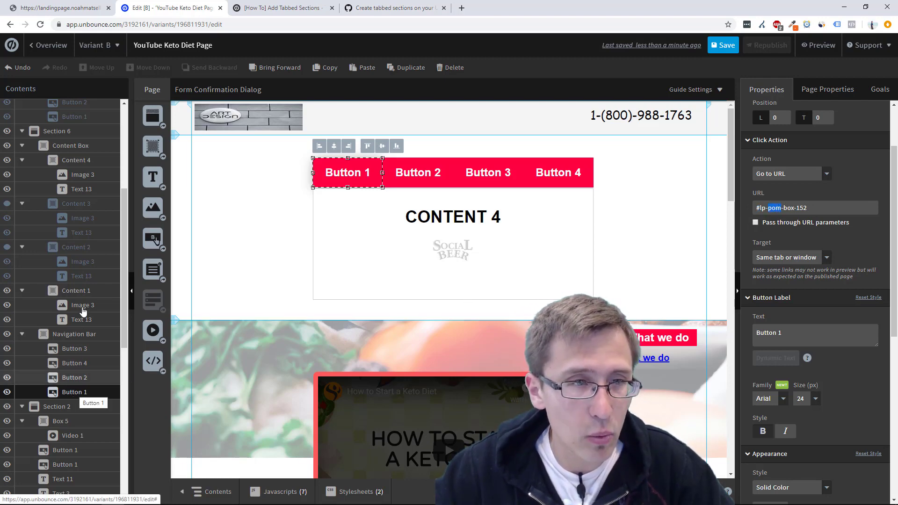
- Make the Content 2 box visible and link Button 2 to it with the URL #lp-pom-box-155
click(75, 290)
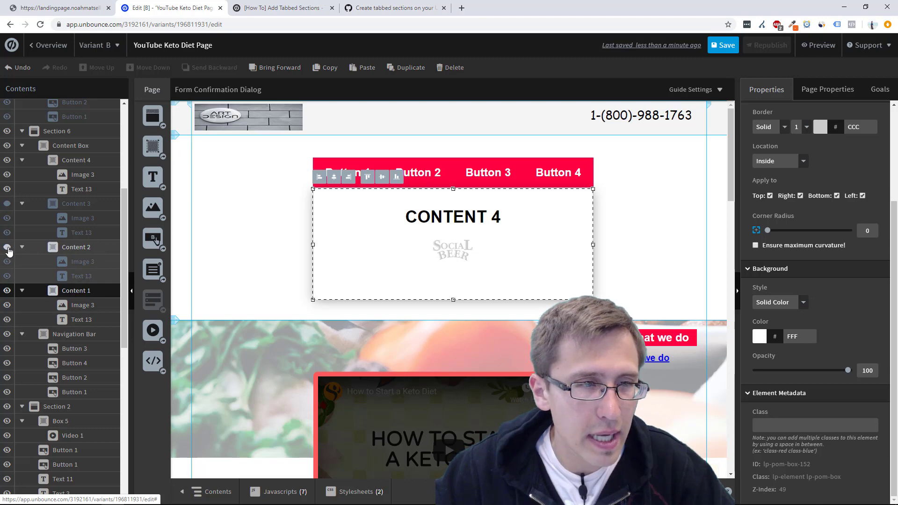
click(75, 247)
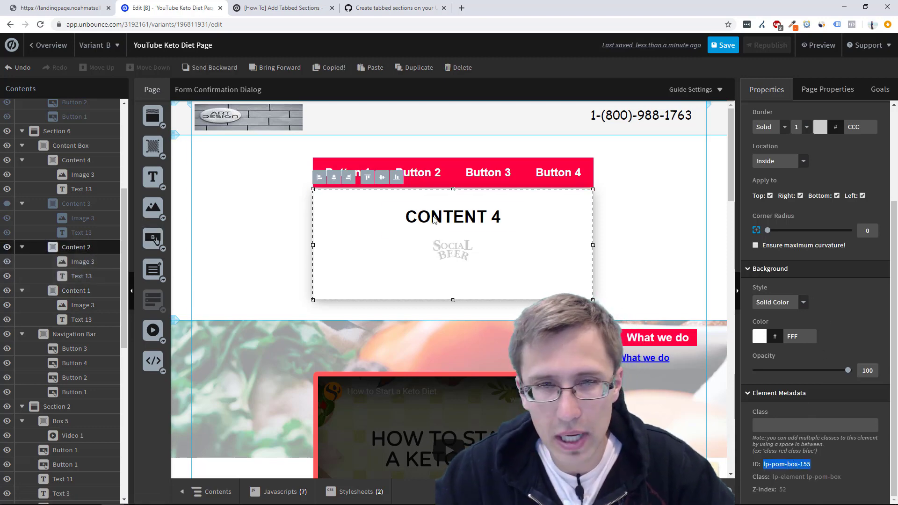
click(428, 174)
click(787, 155)
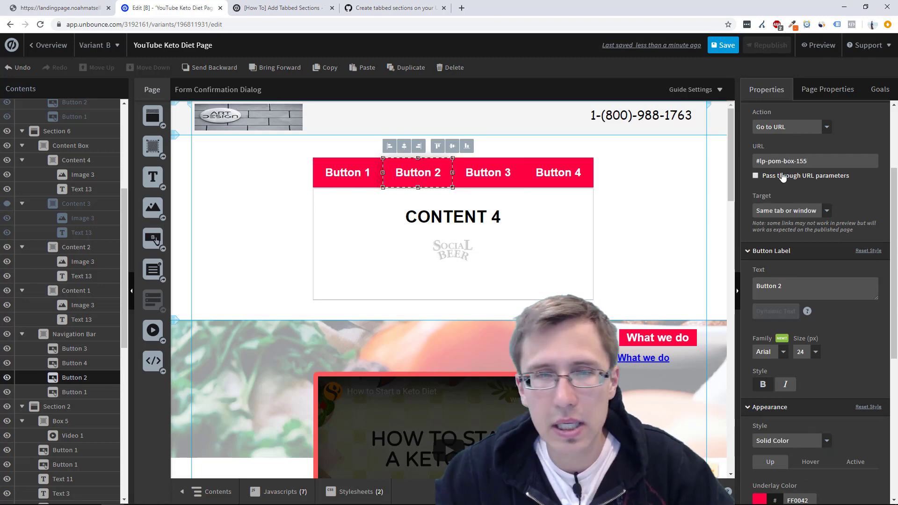
- Make the Content 3 box visible and link Button 3 to it with the URL #lp-pom-box-158
click(8, 204)
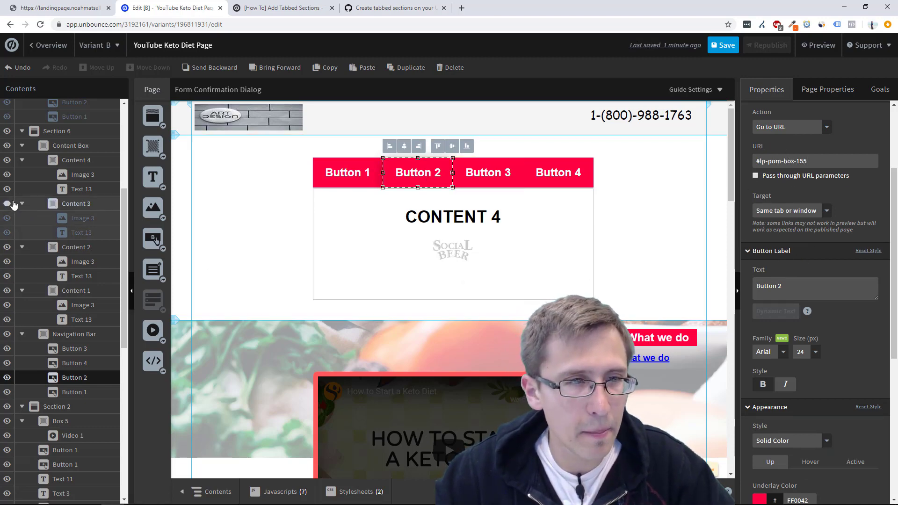
click(80, 205)
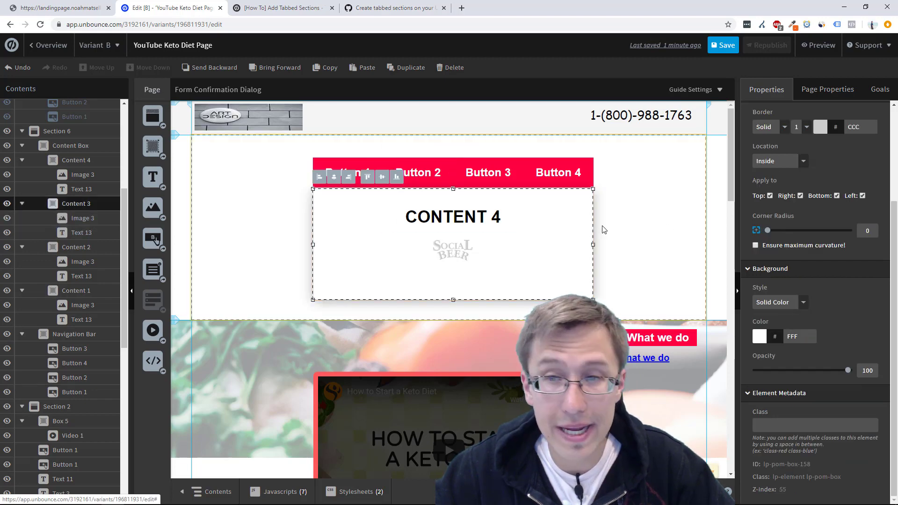
triple_click(807, 465)
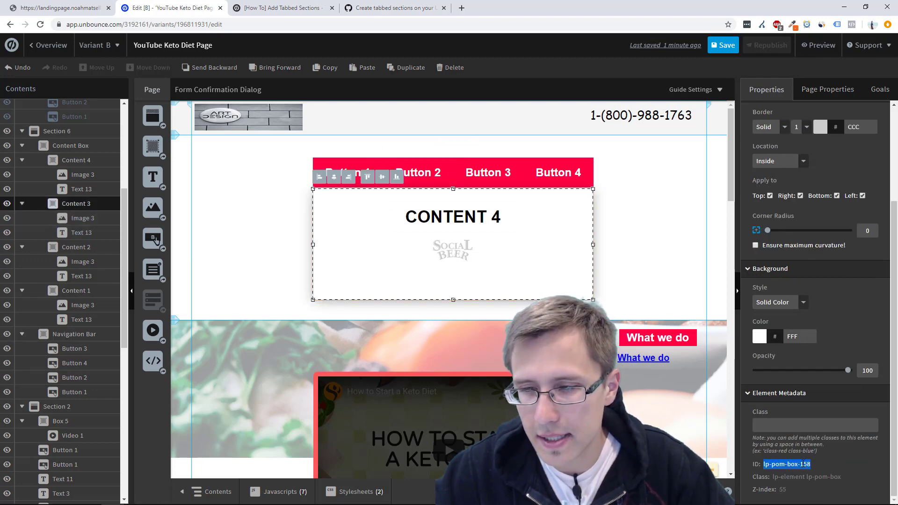
click(487, 176)
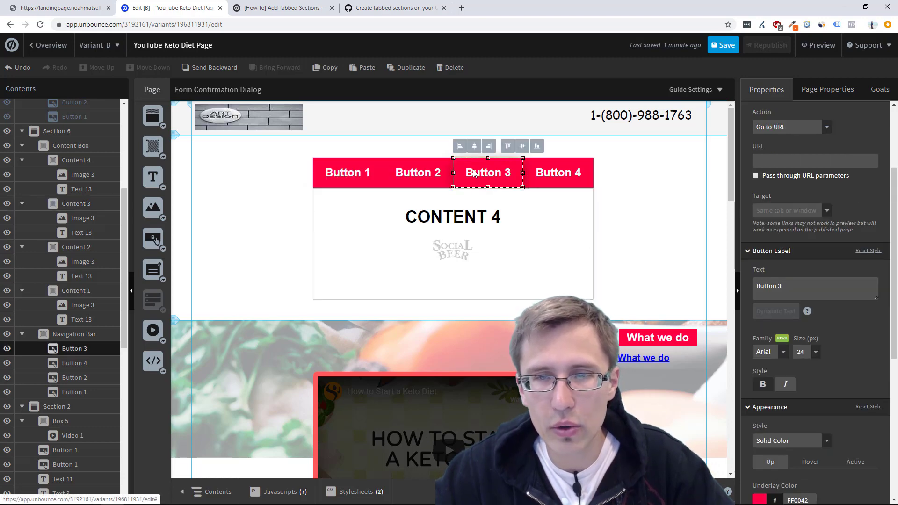
click(776, 159)
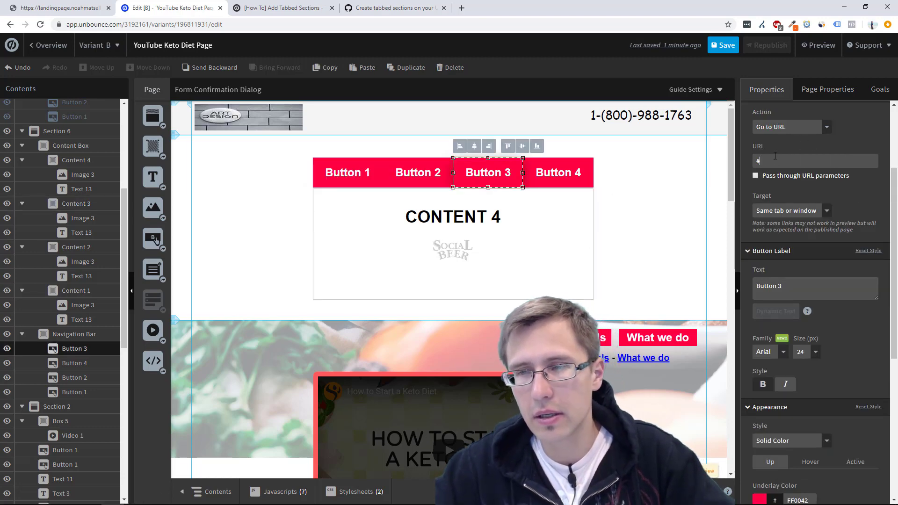
- Link Button 4 to the Content 4 box with the URL #lp-pom-box-161 and save the page
click(577, 179)
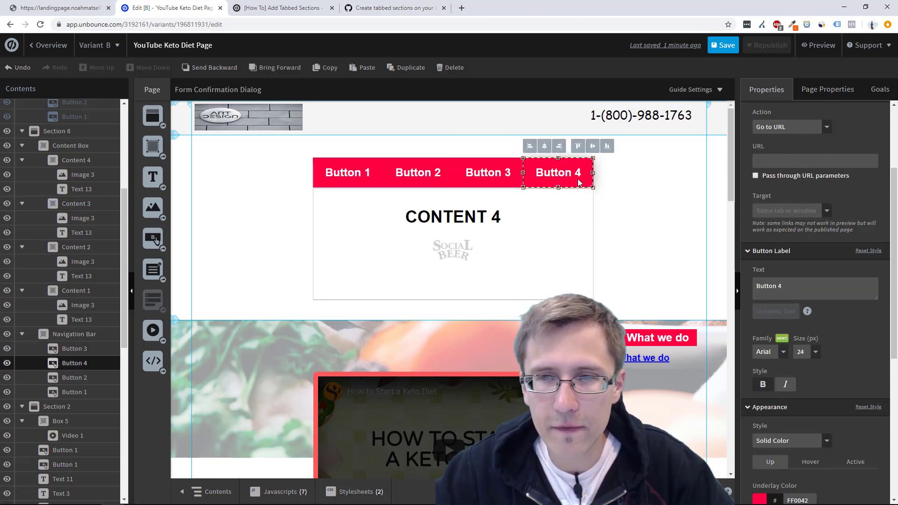
click(85, 161)
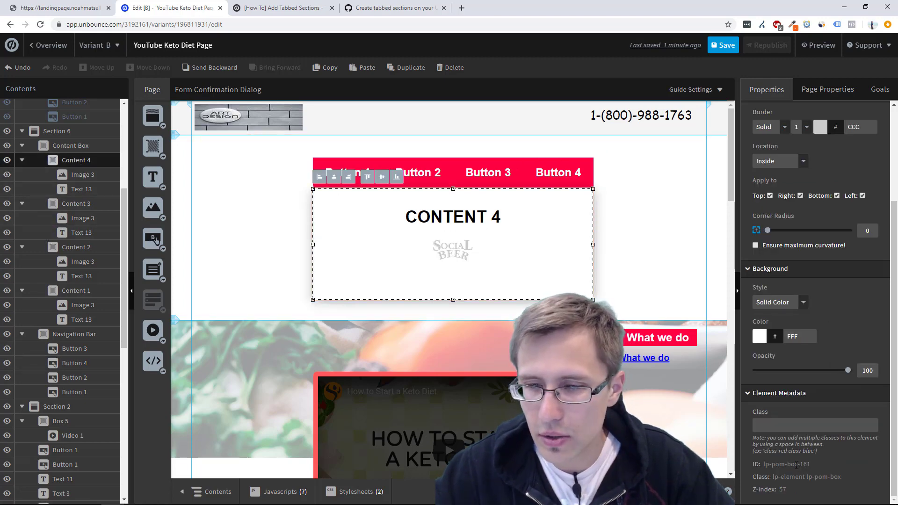
click(552, 174)
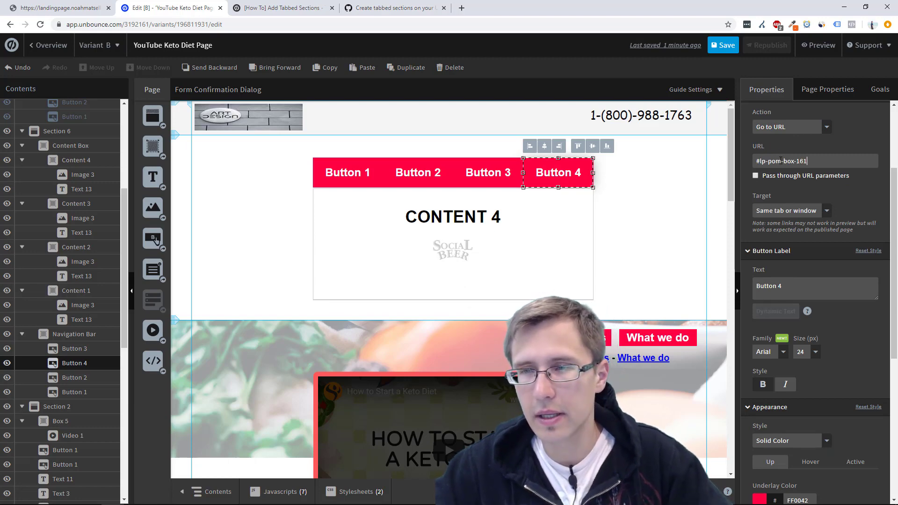
click(728, 47)
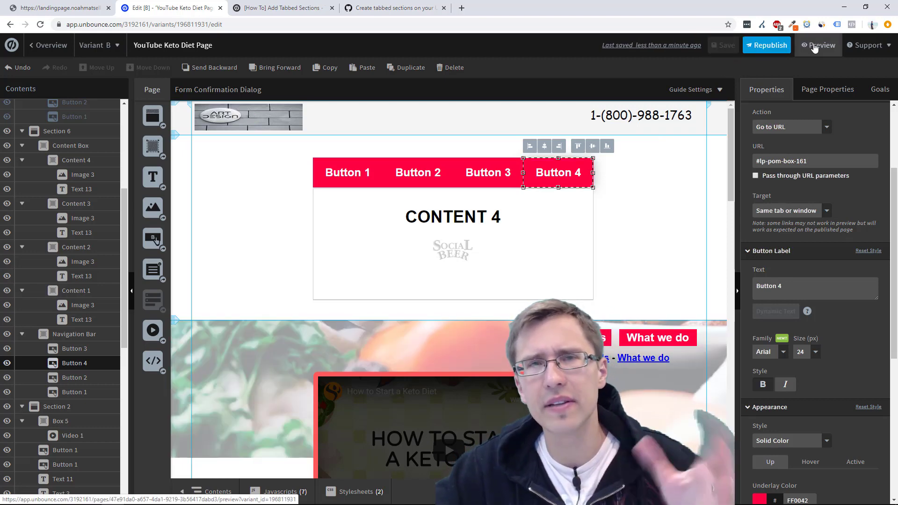
- Preview the page on desktop and check which content box each of Button 1 through Button 4 shows
click(814, 47)
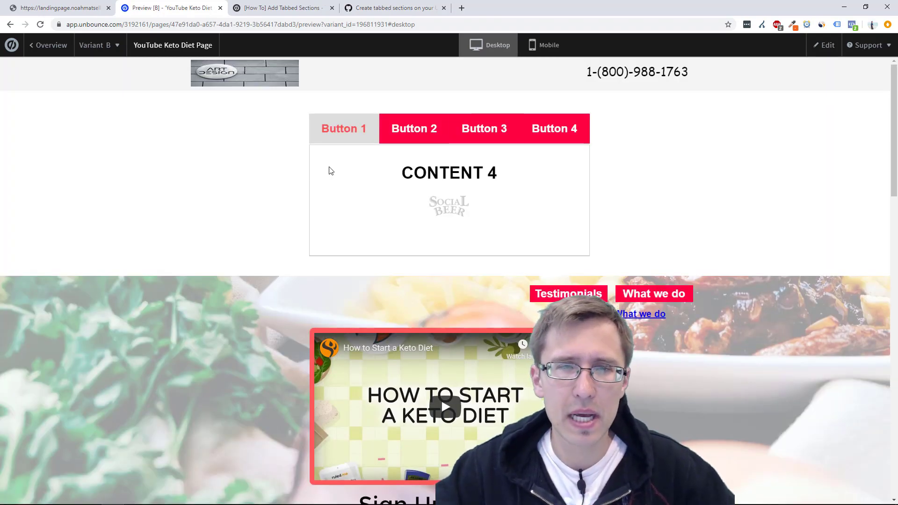
click(407, 138)
click(474, 133)
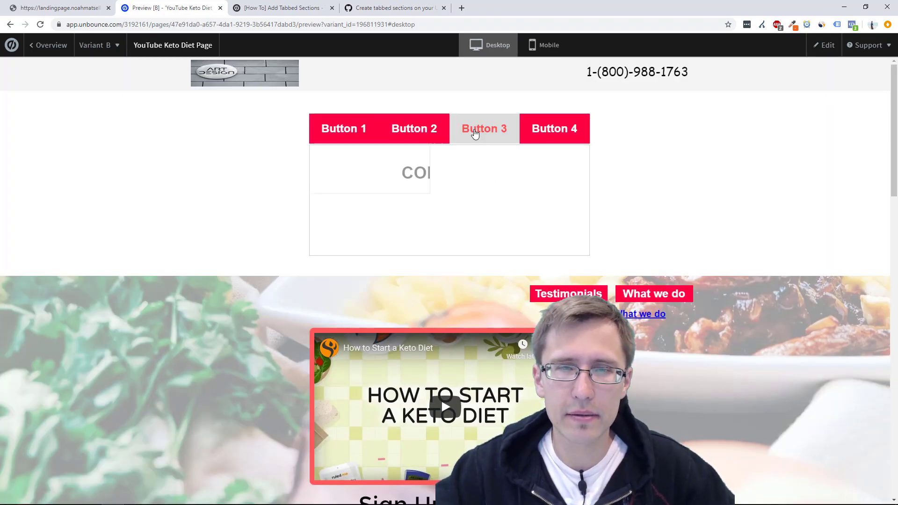
click(563, 133)
click(363, 131)
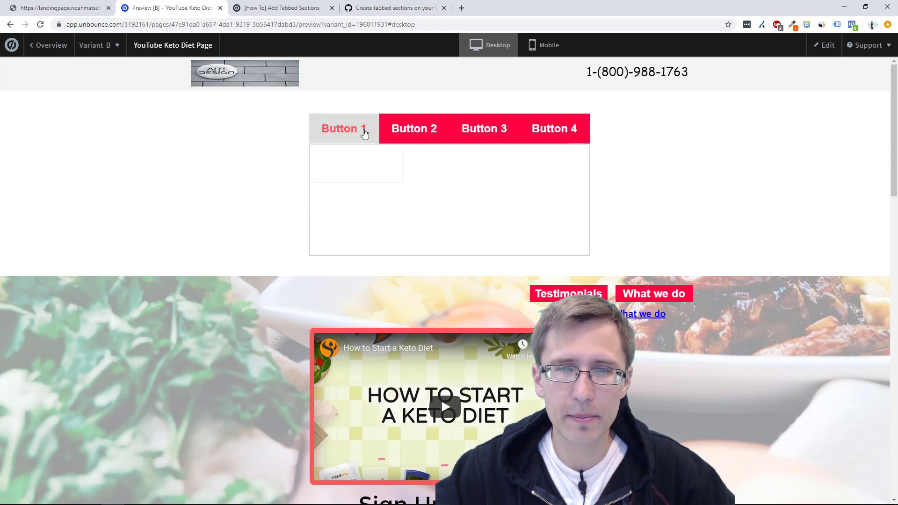
click(403, 137)
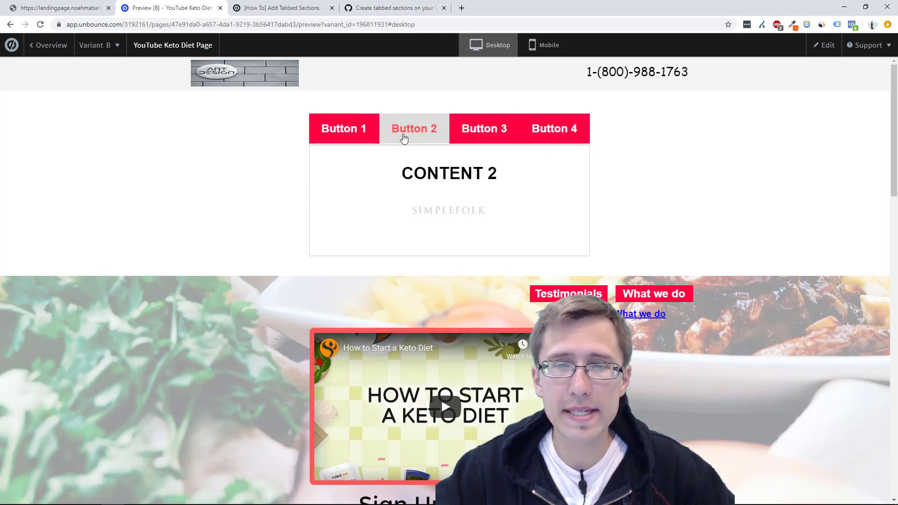
click(510, 130)
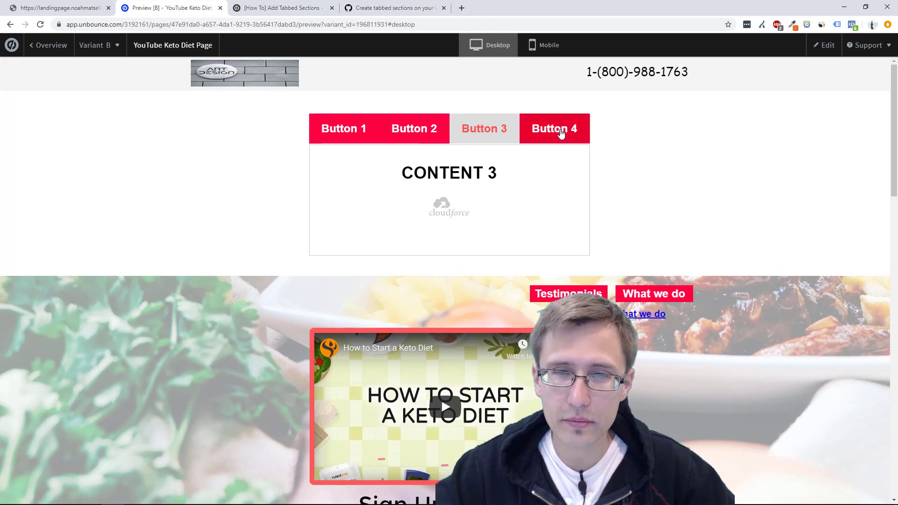
click(561, 133)
click(481, 132)
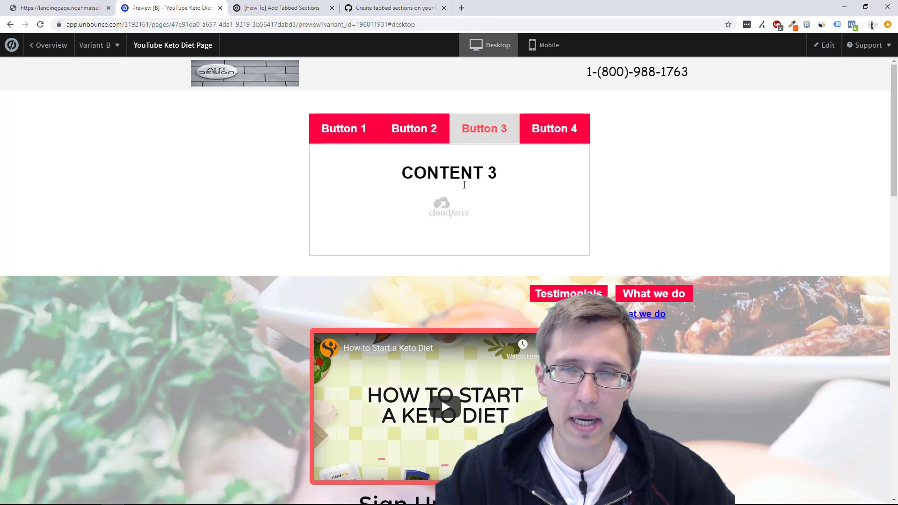
click(416, 123)
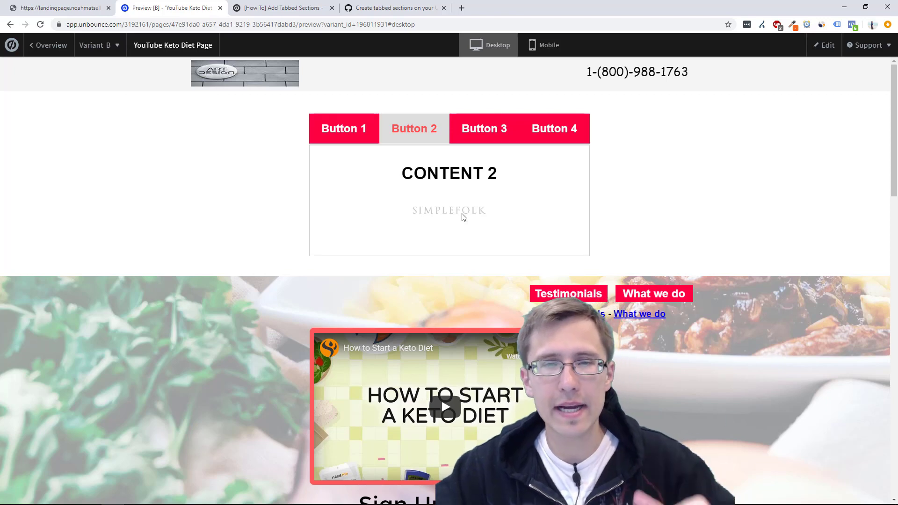
click(486, 135)
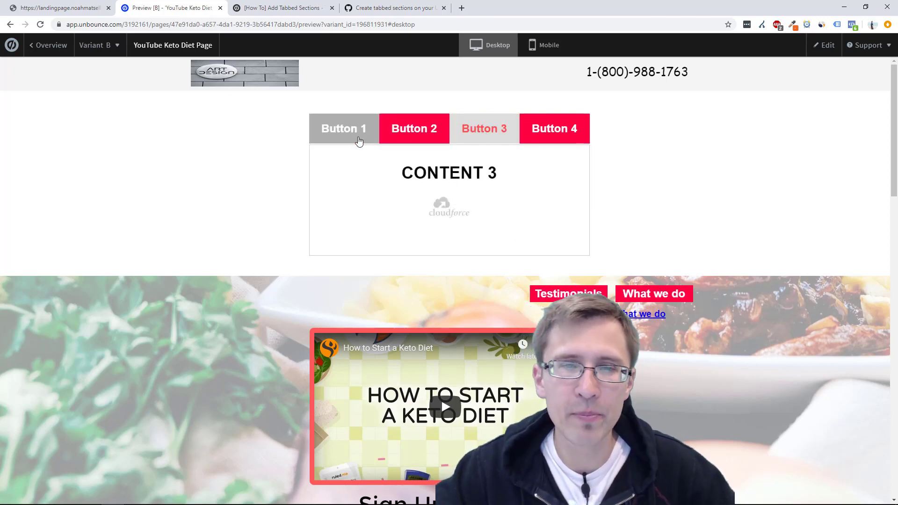
click(341, 136)
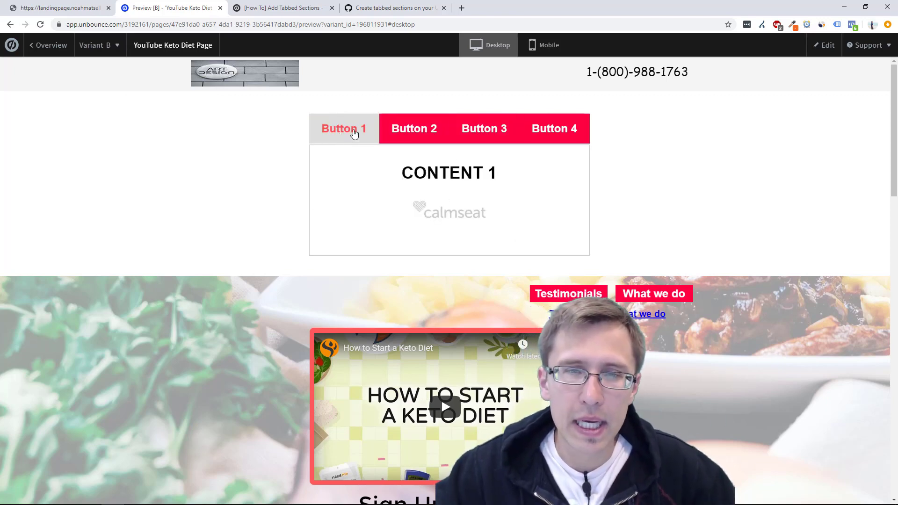
- Reload the preview to check its default tab content, and switch to the published tab-content example page for comparison
click(40, 24)
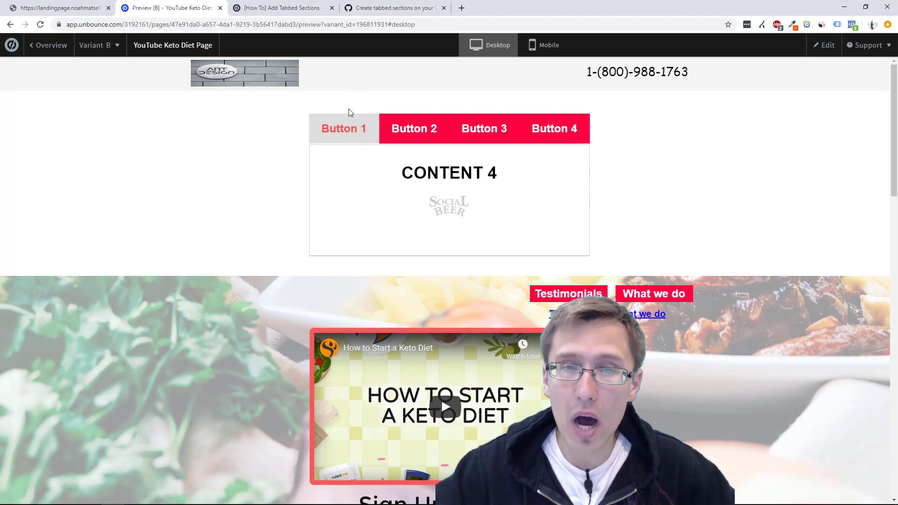
click(15, 5)
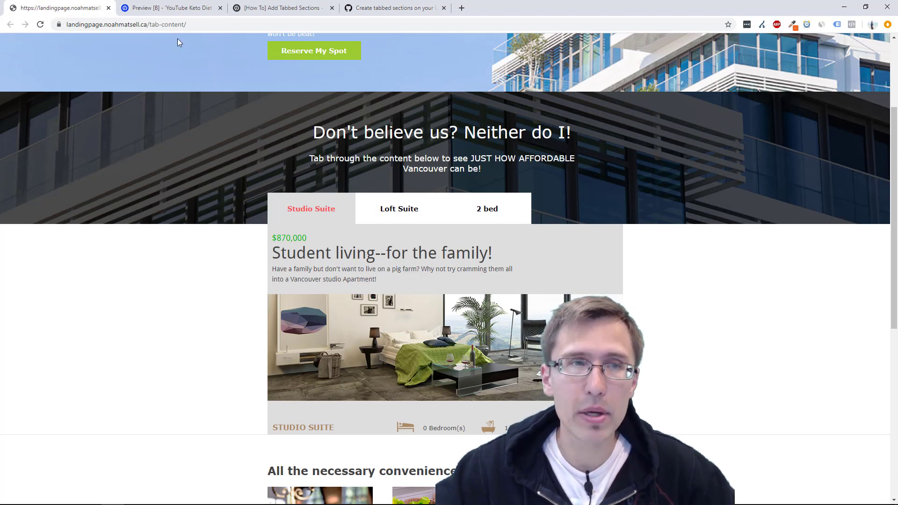
- Return to the page editor, bring the Content 1 box forward above Content 2, 3 and 4, and save the page
click(169, 6)
click(823, 45)
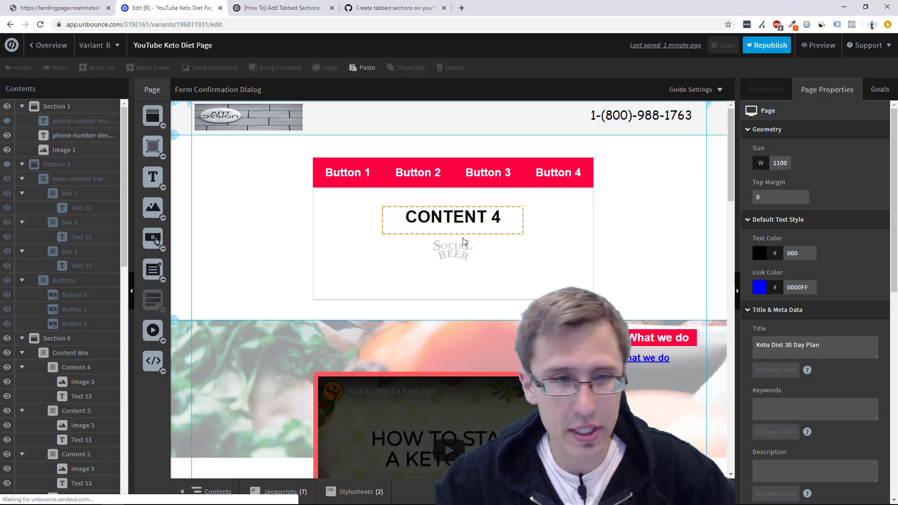
click(375, 234)
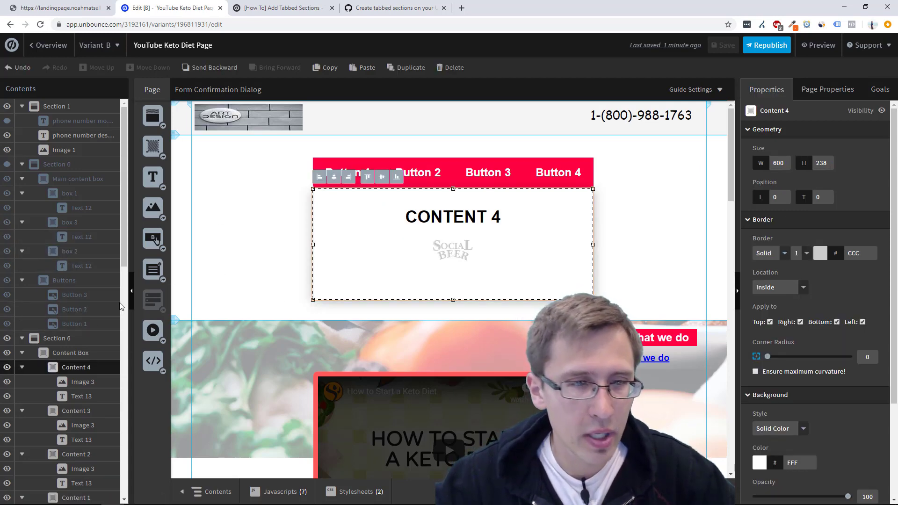
scroll(76, 382, down, 1)
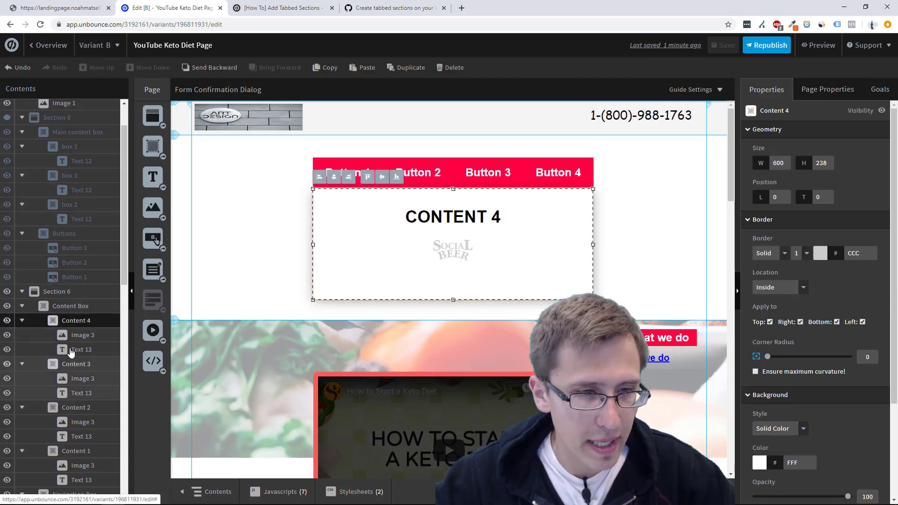
click(74, 450)
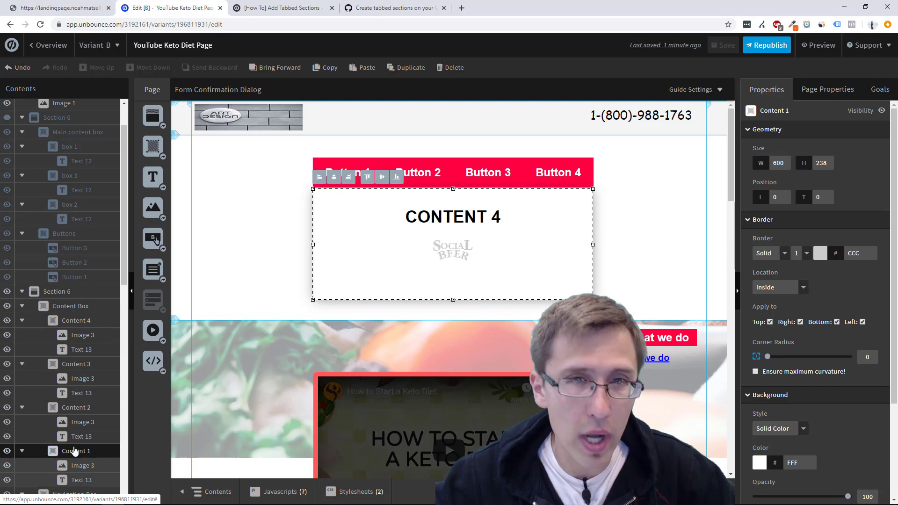
click(269, 68)
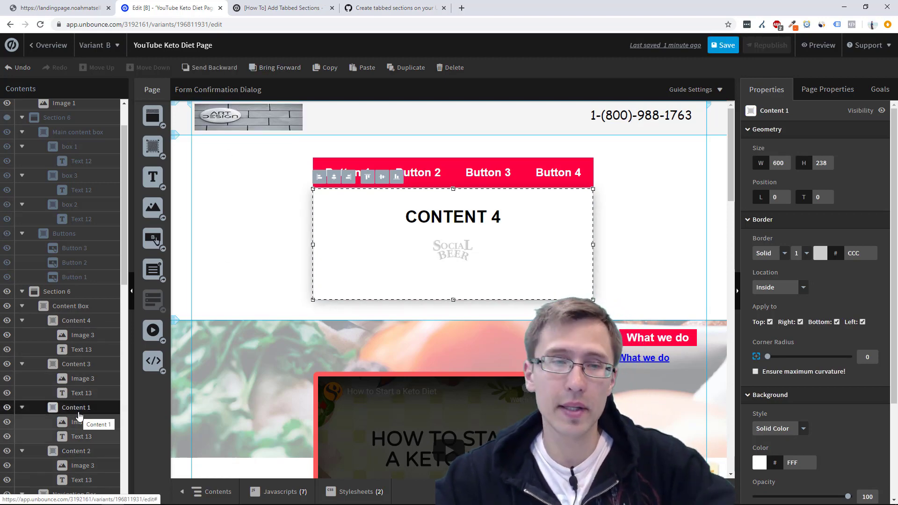
click(276, 67)
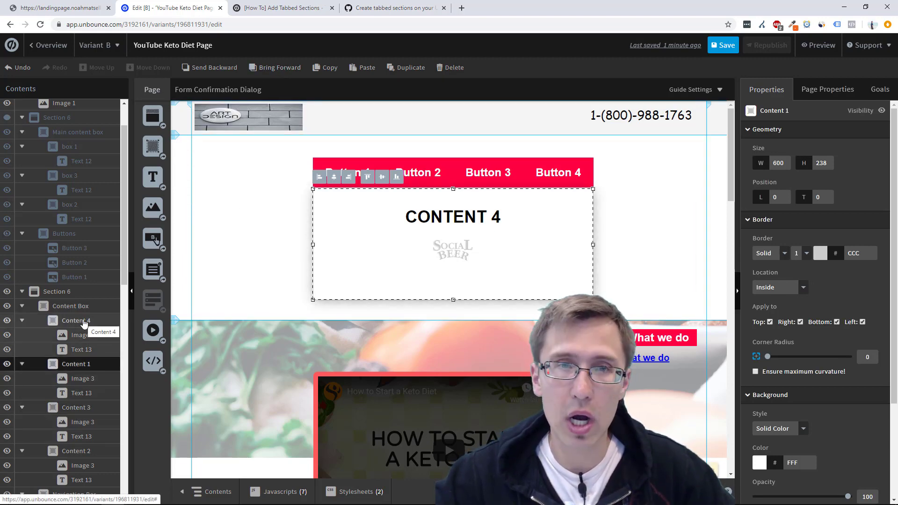
click(267, 66)
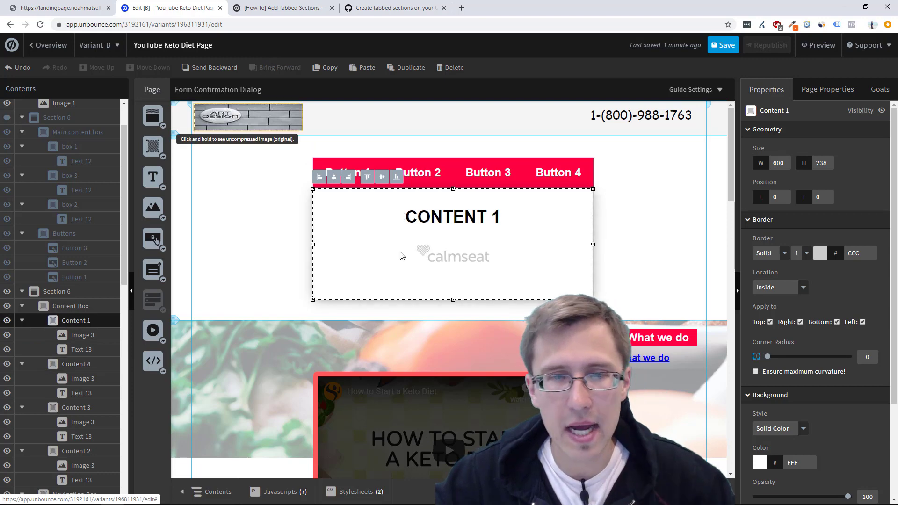
click(725, 47)
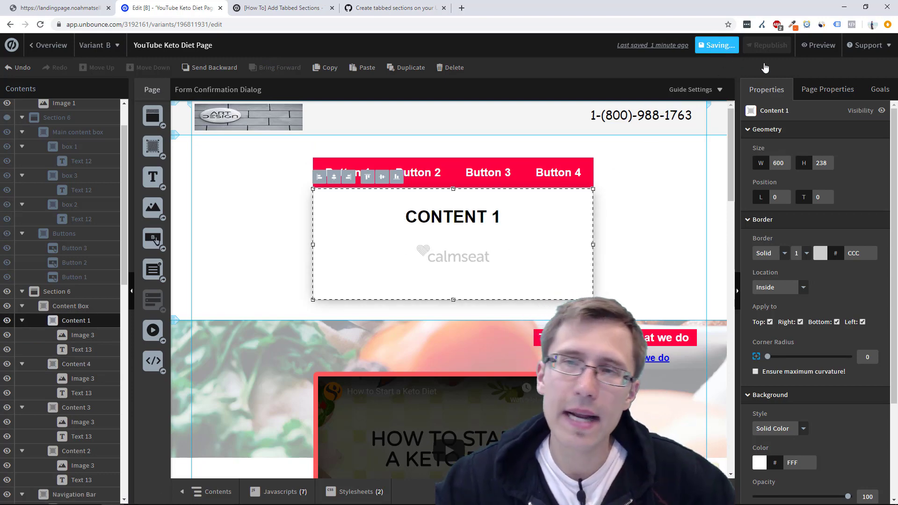
- Preview the page and check the default tab content and the boxes shown by Button 2, Button 3 and Button 4
click(809, 46)
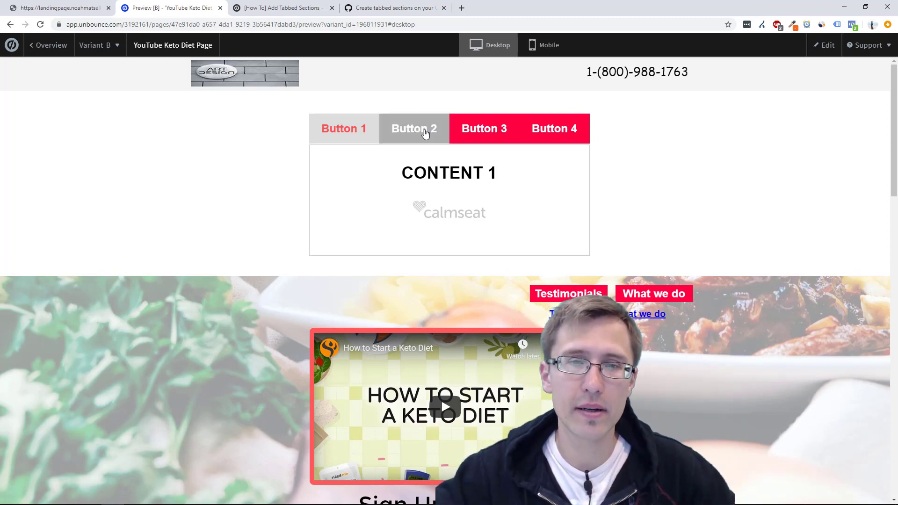
click(427, 131)
click(487, 136)
click(553, 131)
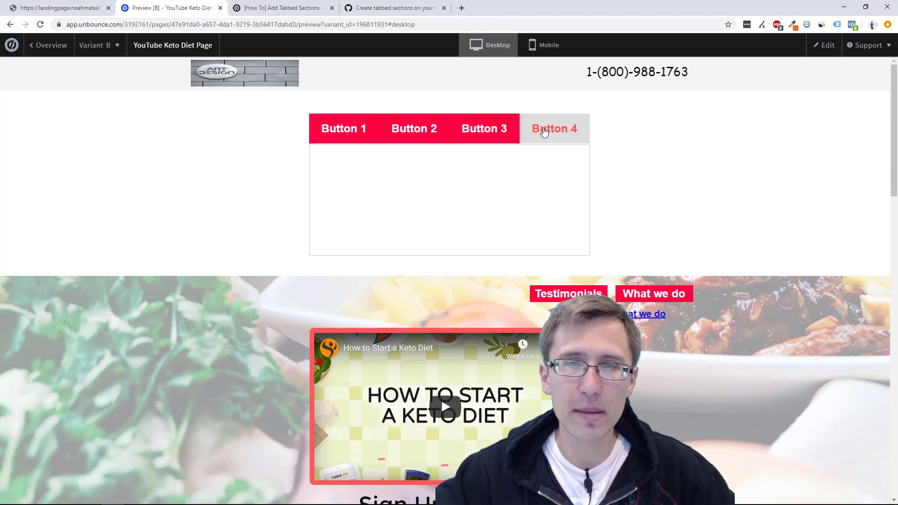
- Return to editing and examine Button 1's appearance settings for the Up, Hover and Active states
click(825, 48)
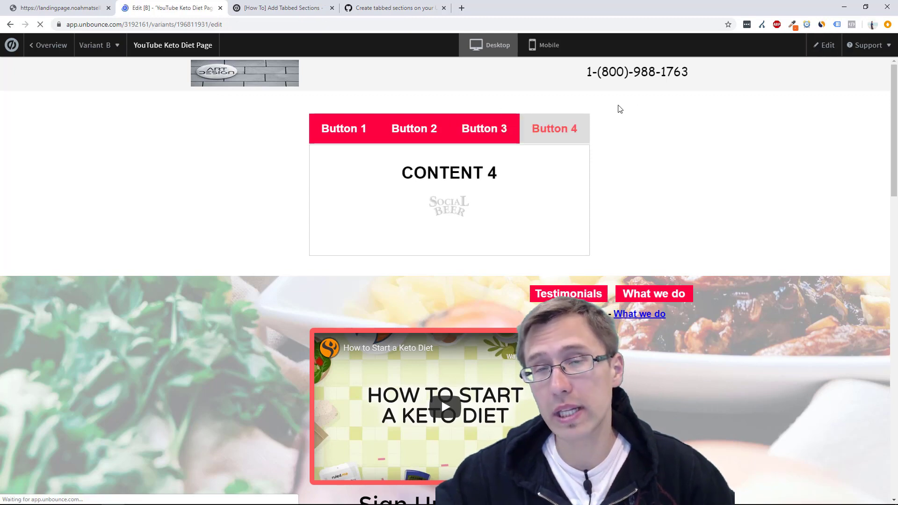
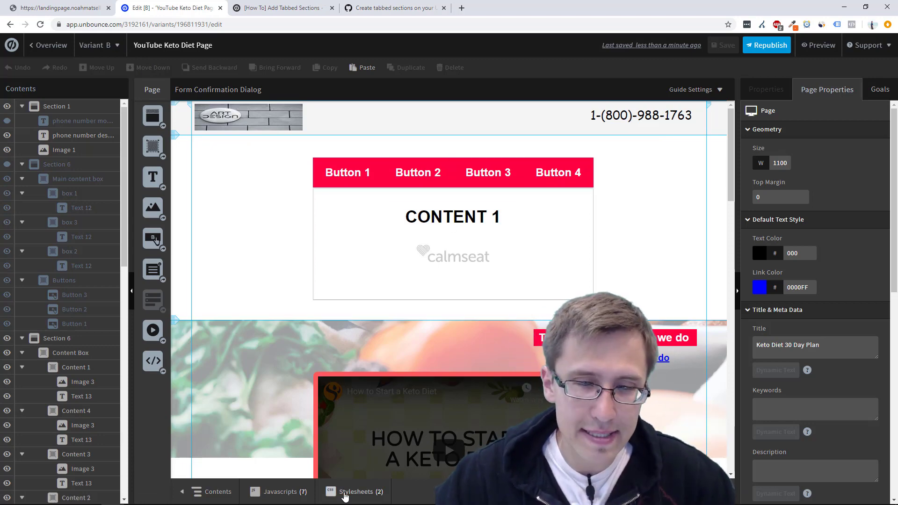
click(372, 170)
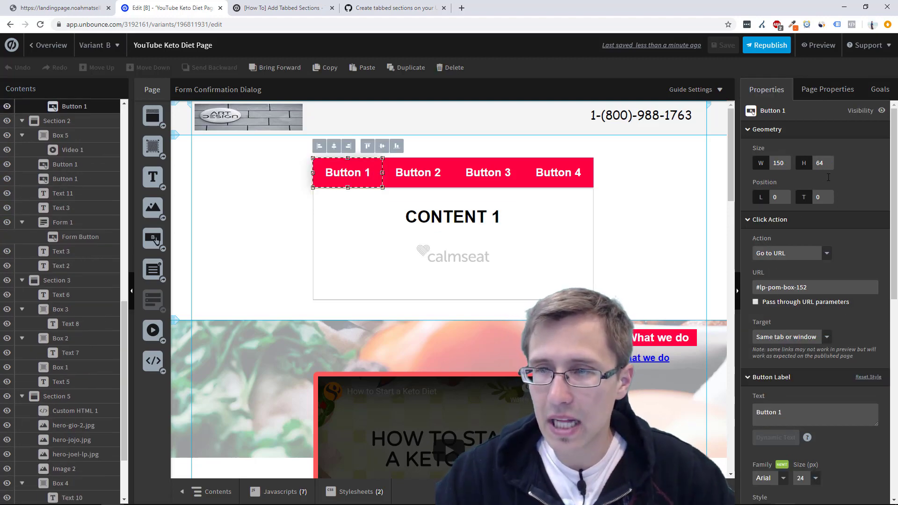
scroll(828, 177, down, 8)
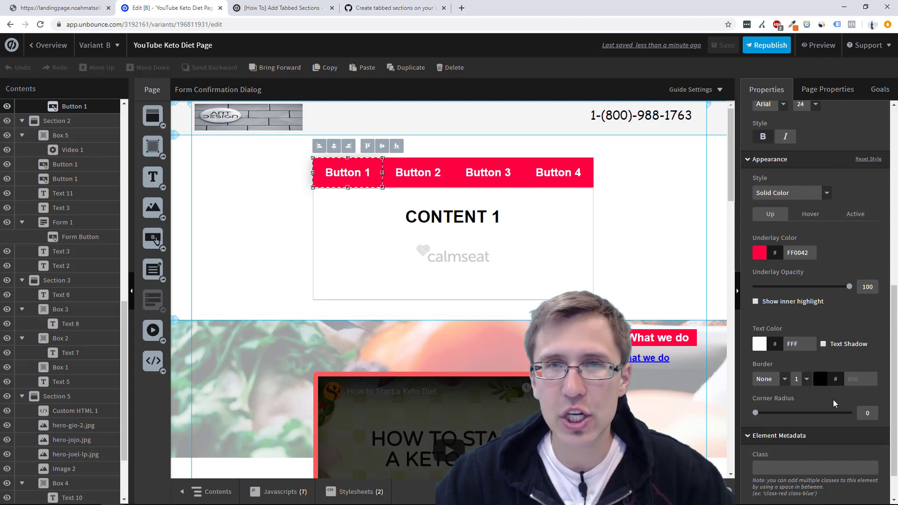
click(800, 218)
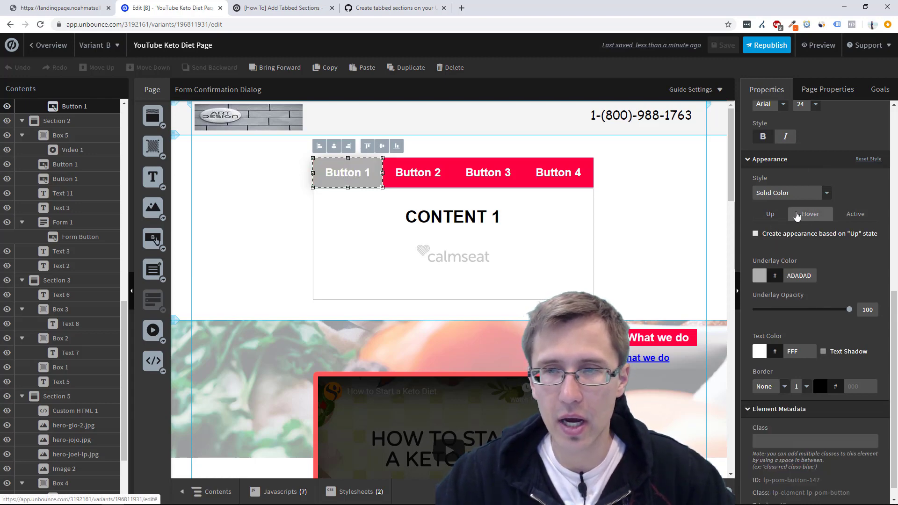
click(855, 213)
scroll(842, 243, up, 3)
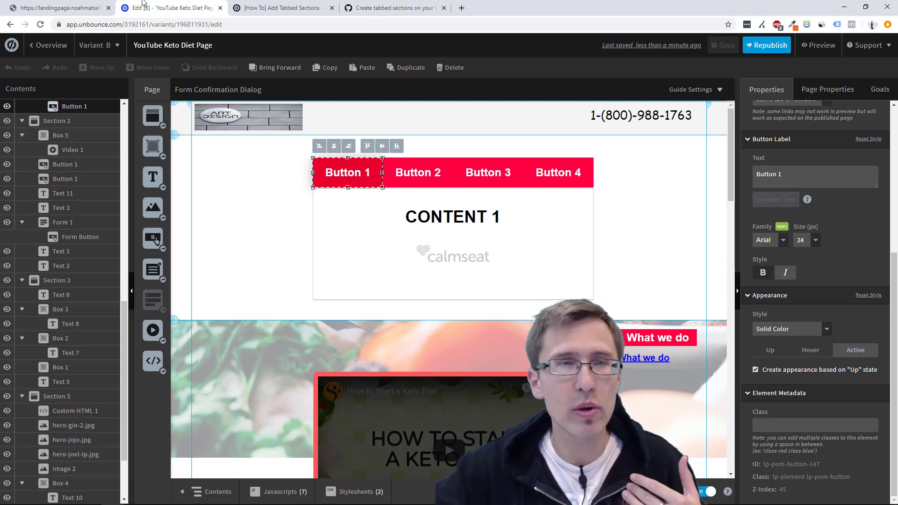
- Check the Loft Suite and 2 bed tabs on the published example page, and view the stylesheet list back in the editor
click(61, 8)
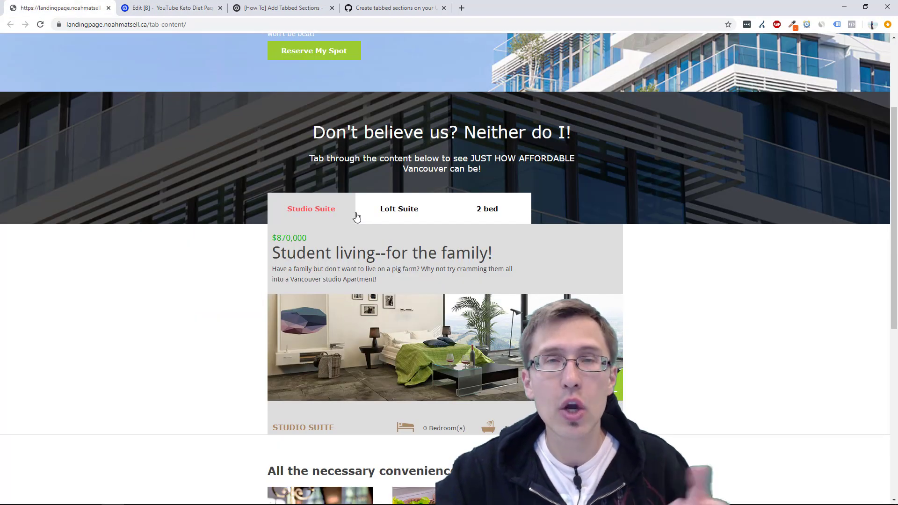
click(410, 220)
click(487, 211)
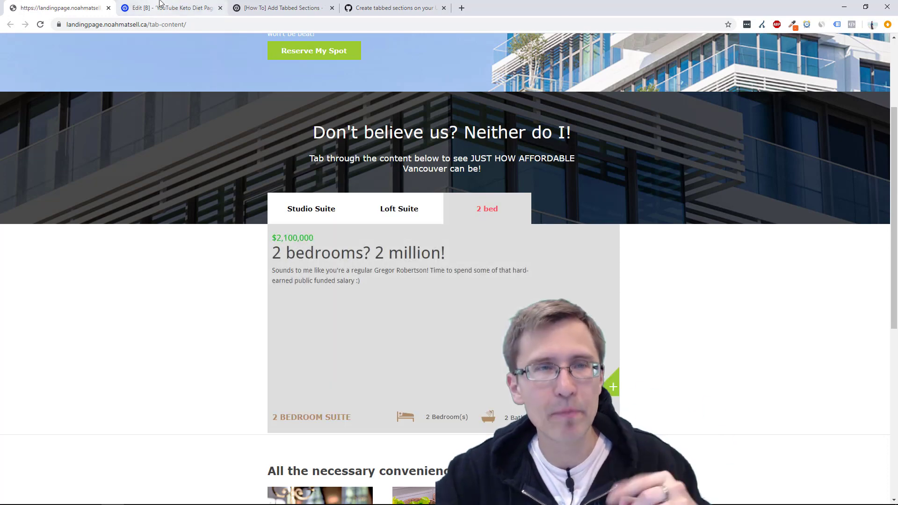
click(160, 5)
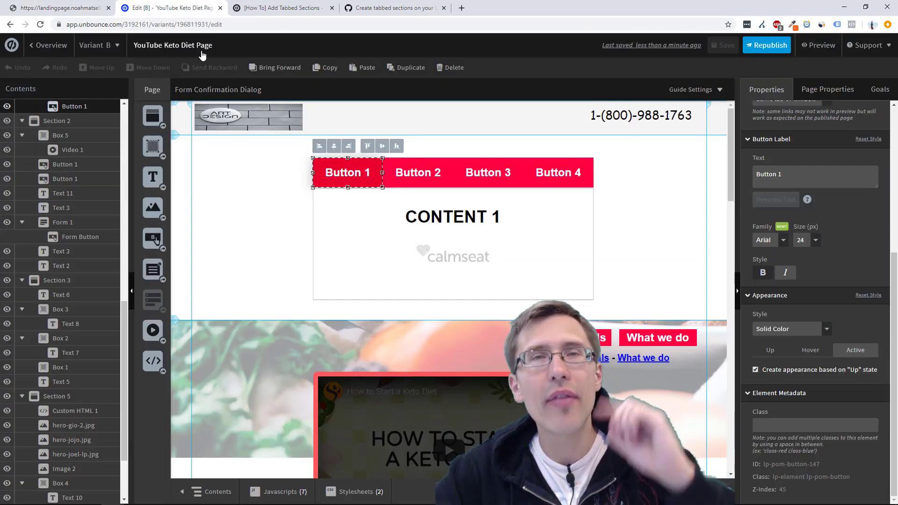
click(358, 498)
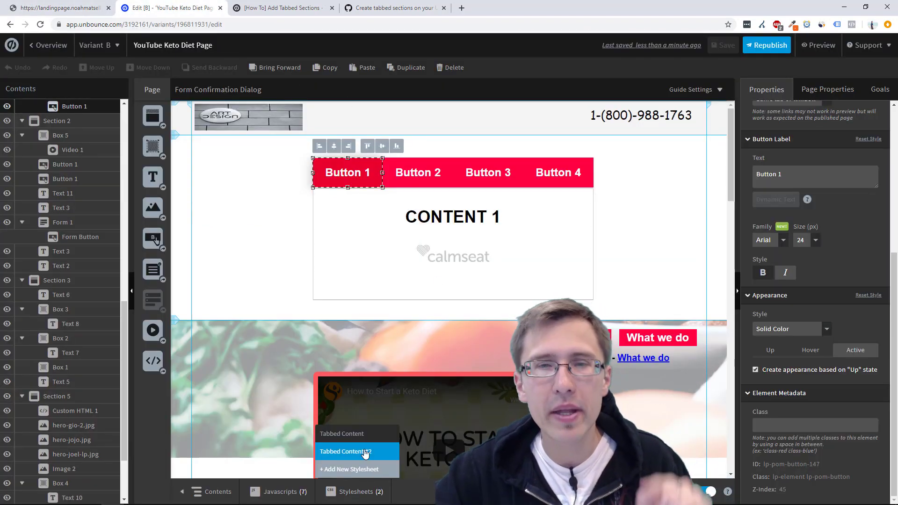
click(858, 335)
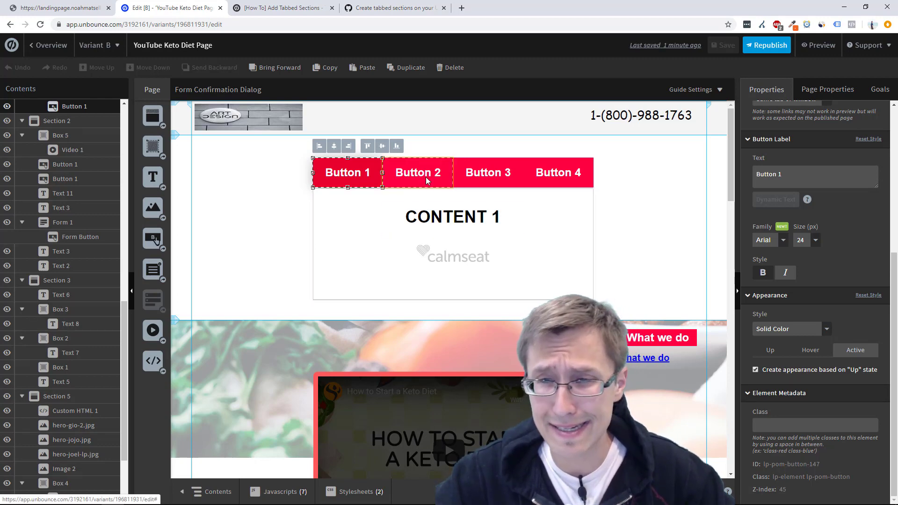
- Change the underlay color of Button 1's Hover state to dark red 720000
click(810, 349)
scroll(810, 351, down, 3)
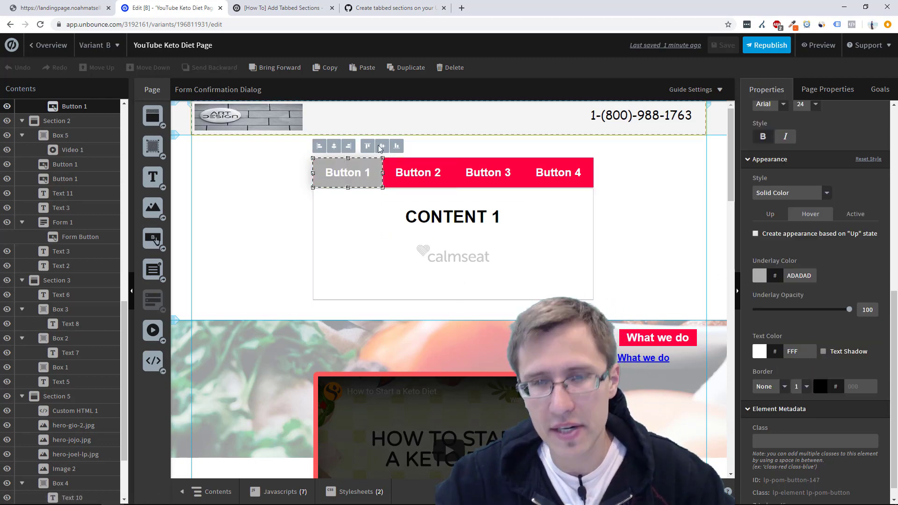
click(758, 275)
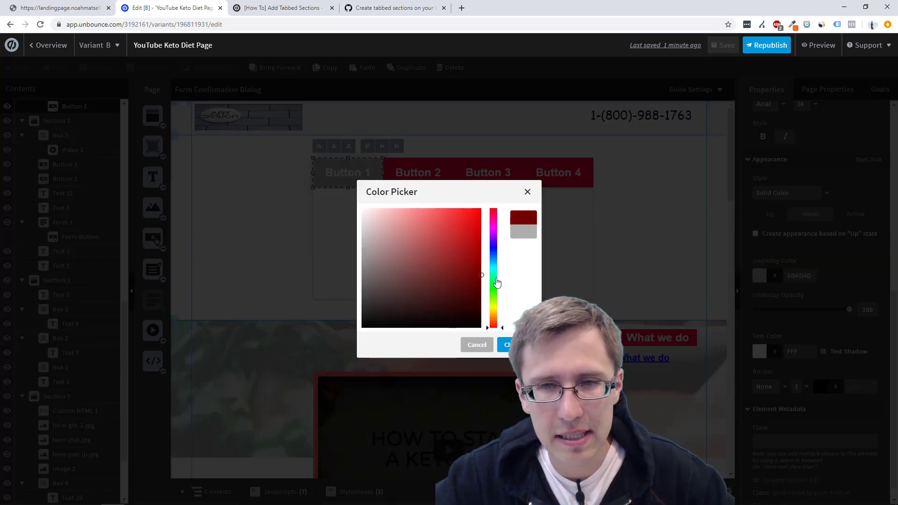
click(510, 344)
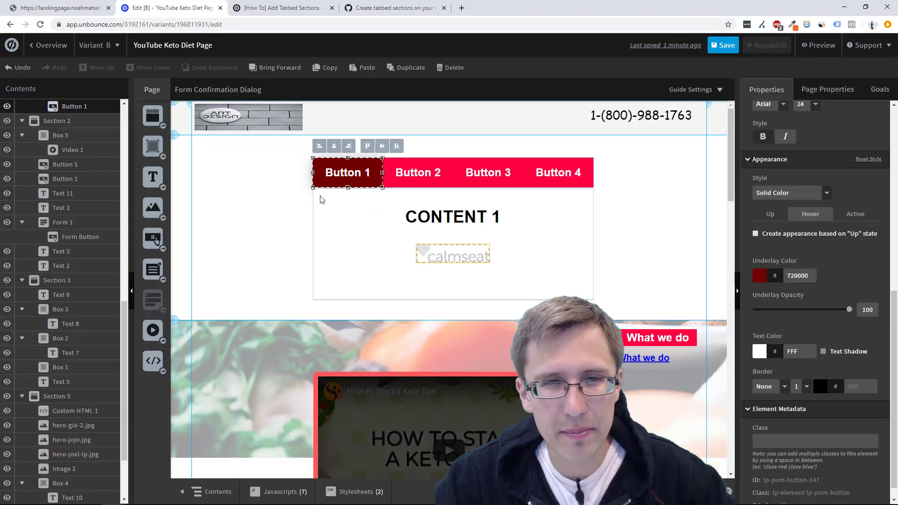
- Copy Button 1's hover underlay color code, apply 720000 to Button 2's Hover state, and recheck that setting
click(442, 182)
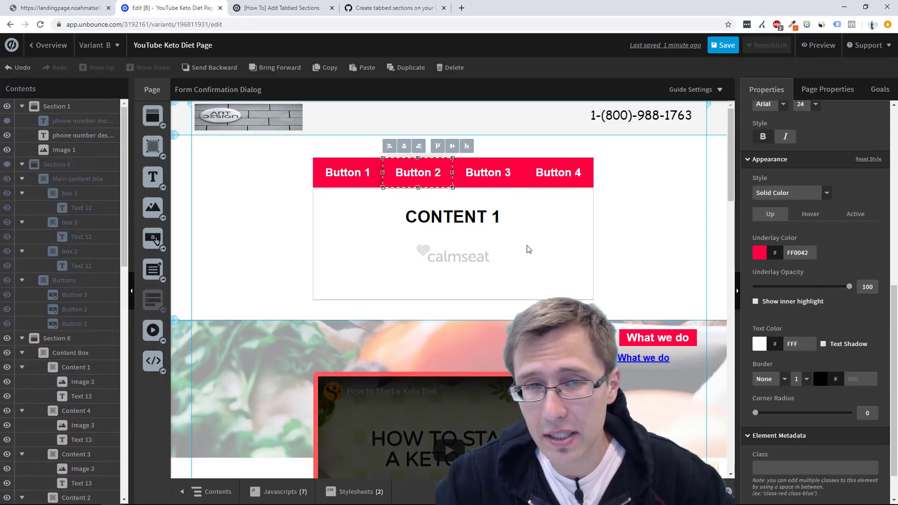
click(347, 163)
click(809, 215)
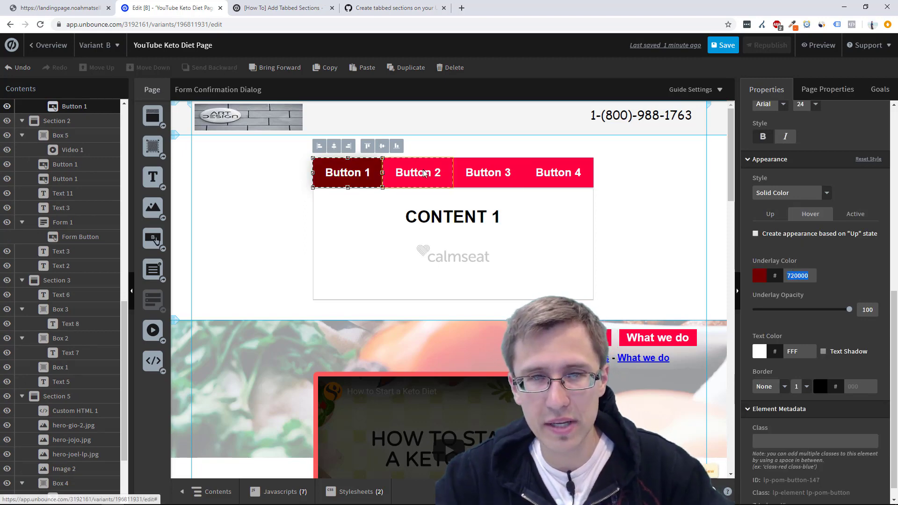
click(447, 184)
click(810, 214)
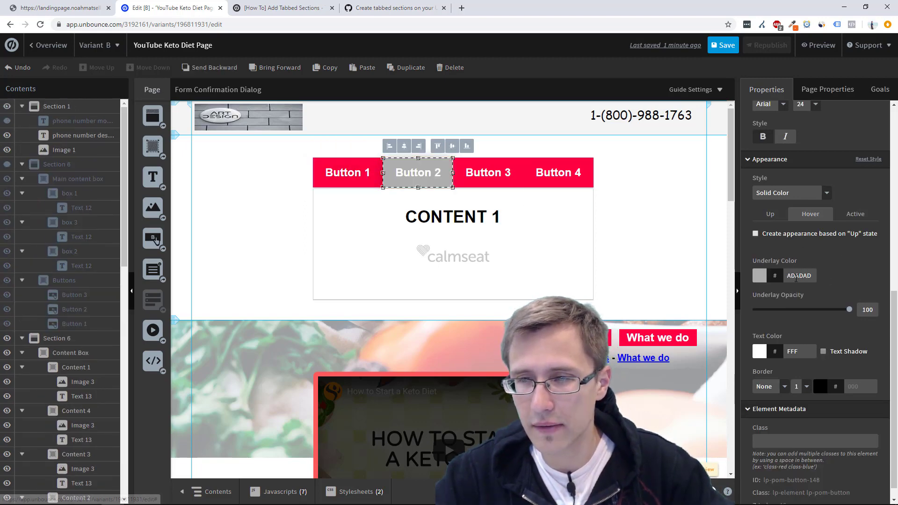
click(796, 276)
text(720000)
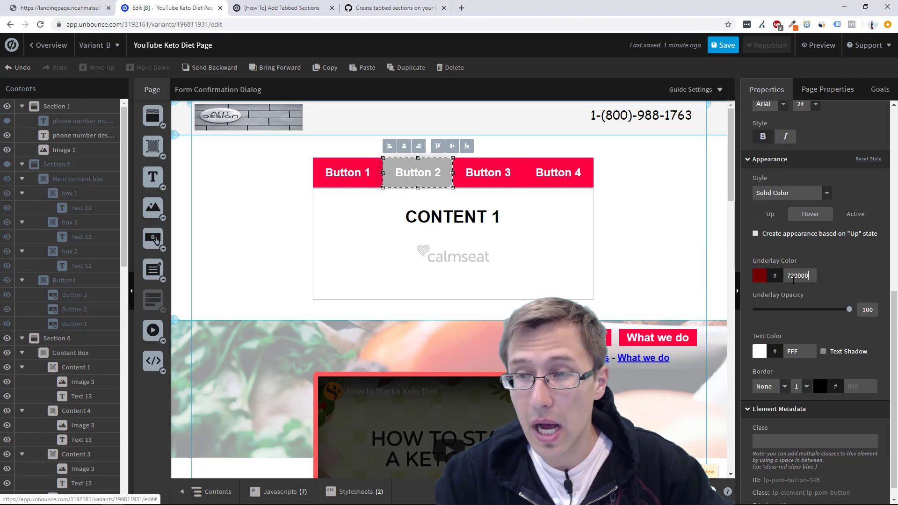
click(637, 209)
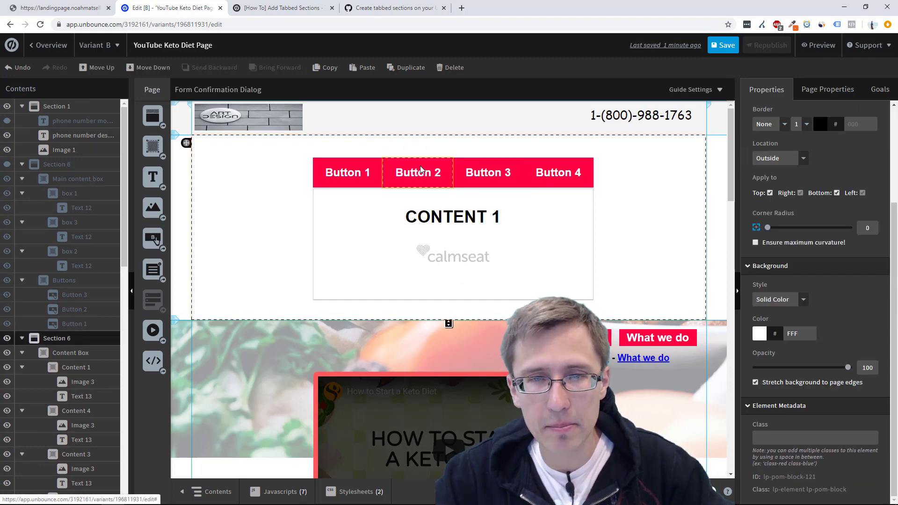
click(422, 171)
scroll(805, 336, down, 3)
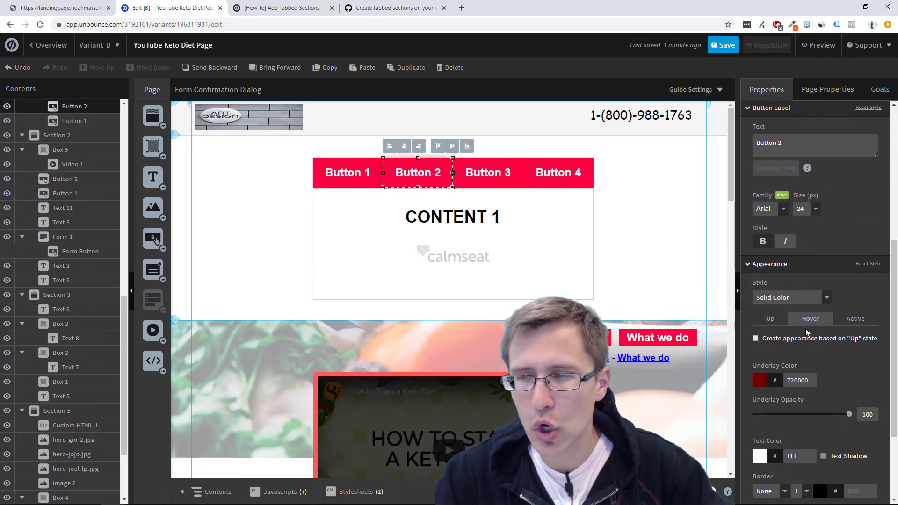
click(807, 323)
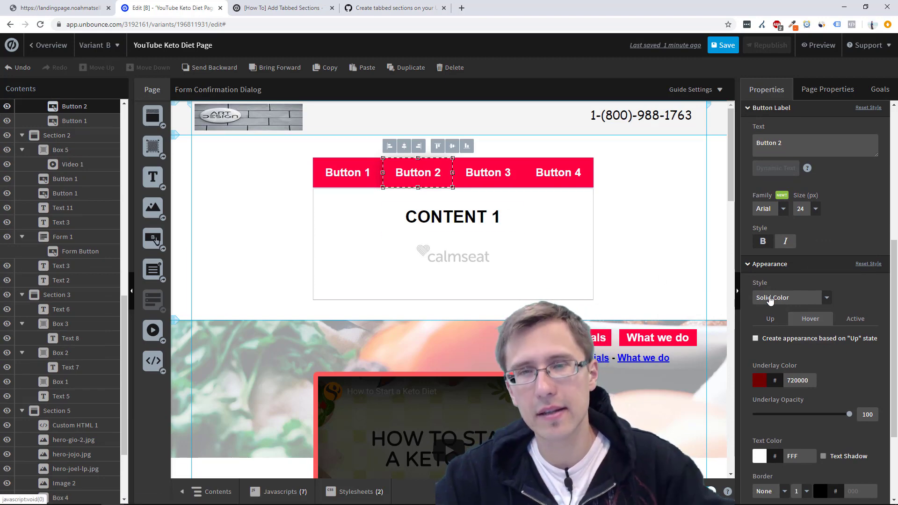
- Set the underlay color of the Hover state to 720000 for both Button 3 and Button 4
click(501, 182)
click(809, 318)
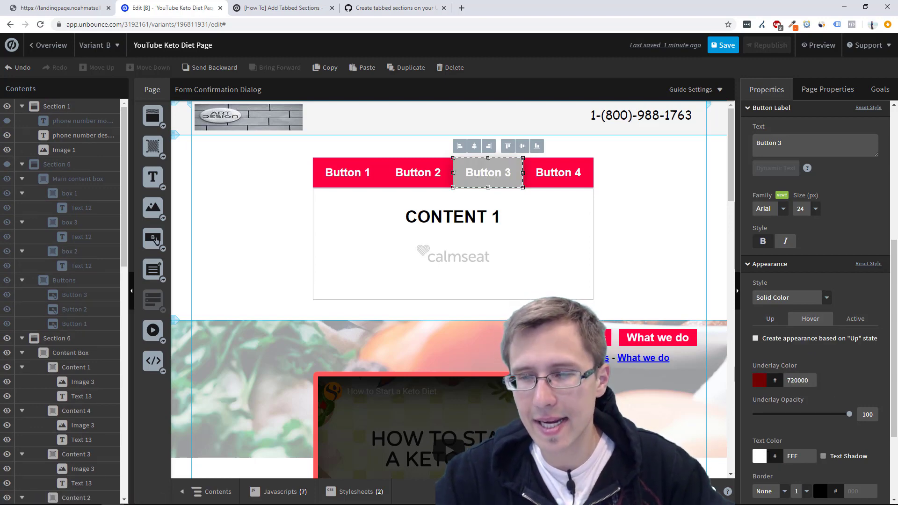
click(575, 175)
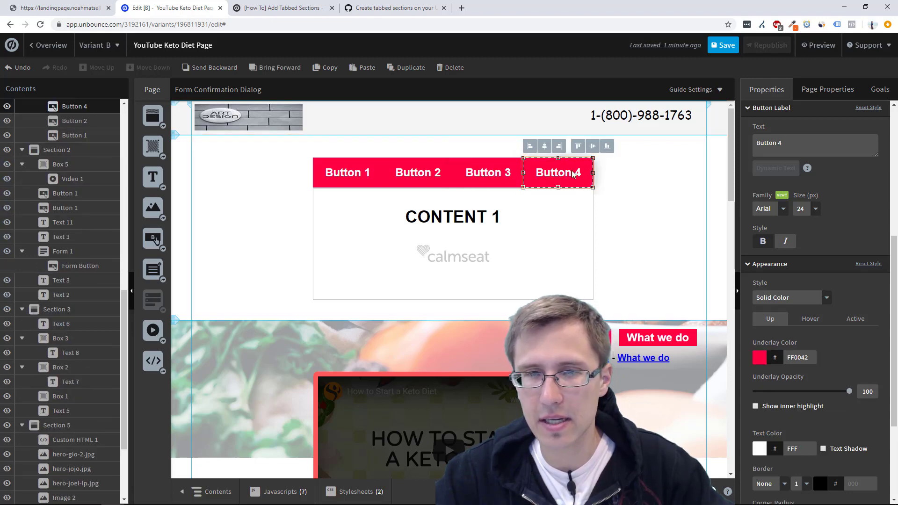
click(811, 318)
click(849, 323)
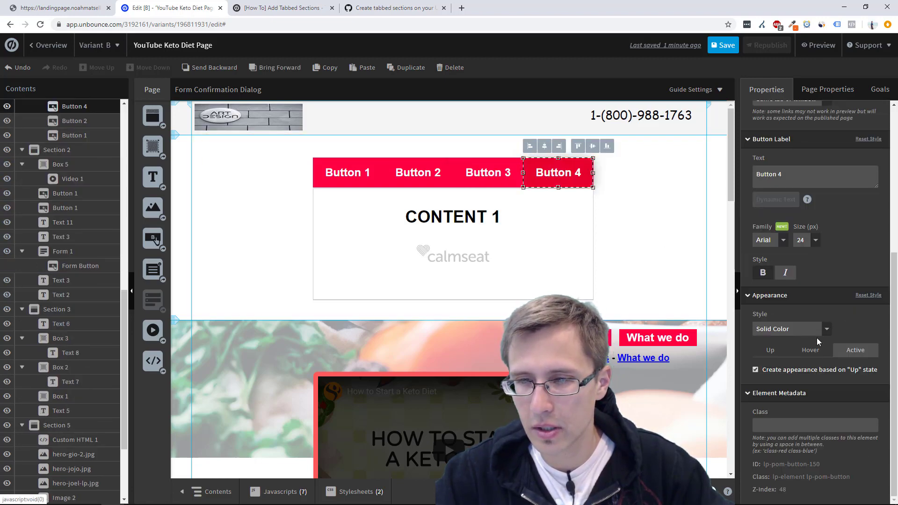
click(813, 348)
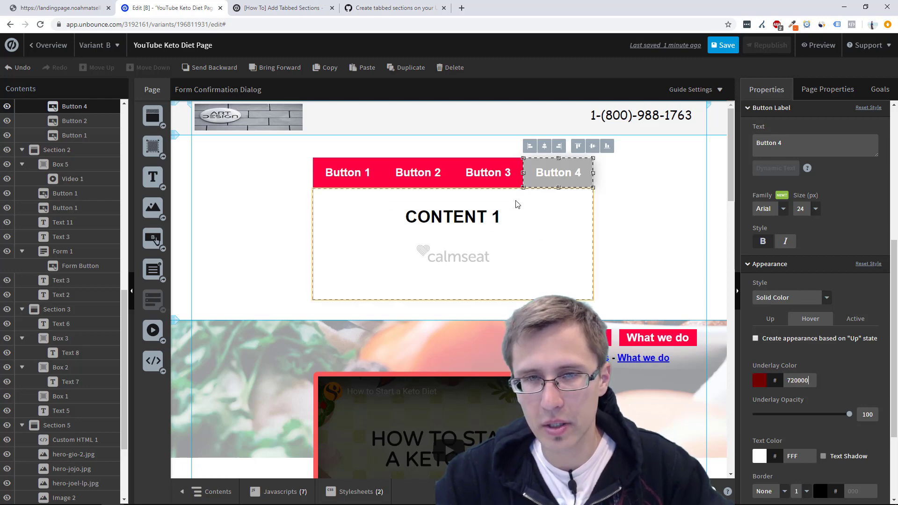
- Check the Hover state underlay color of Buttons 3, 4 and 2, and select Button 1
click(508, 178)
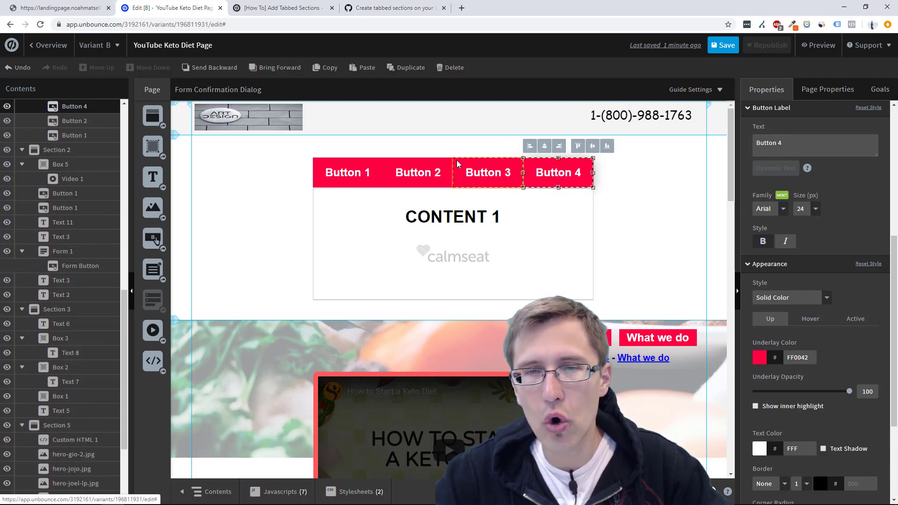
click(806, 318)
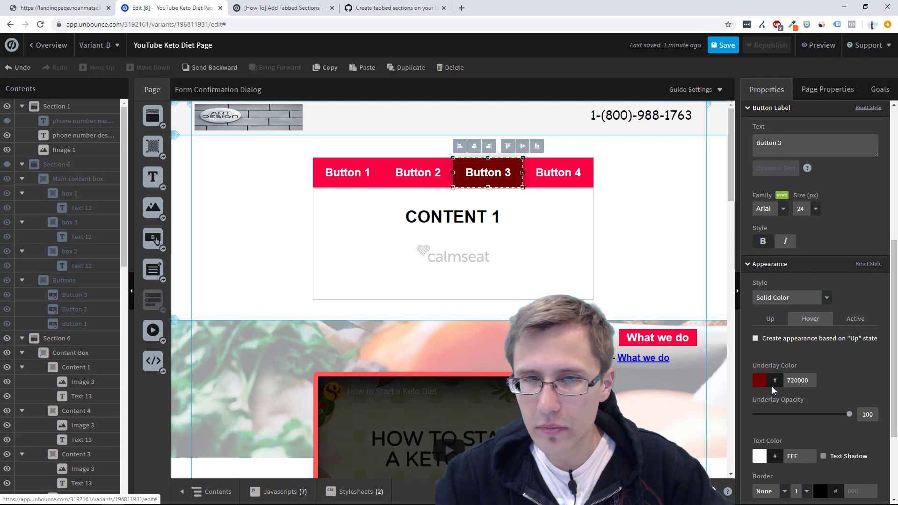
click(558, 173)
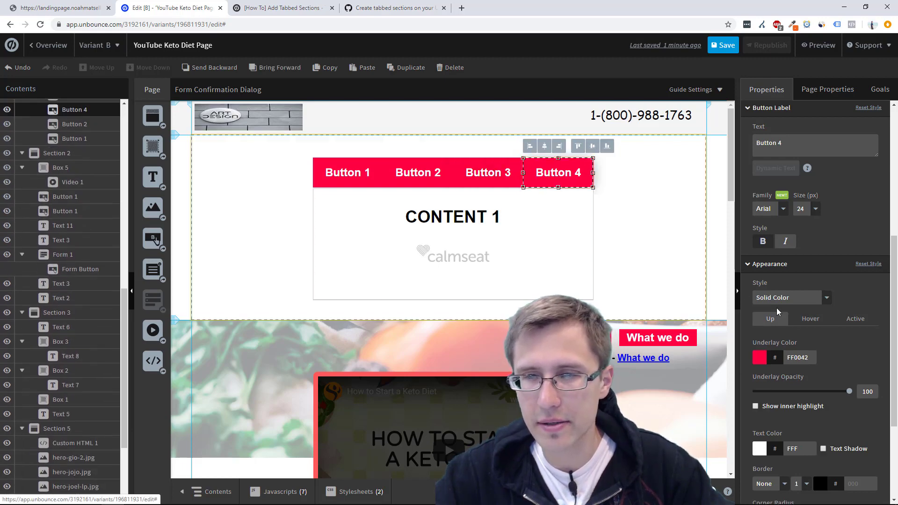
click(810, 318)
click(417, 173)
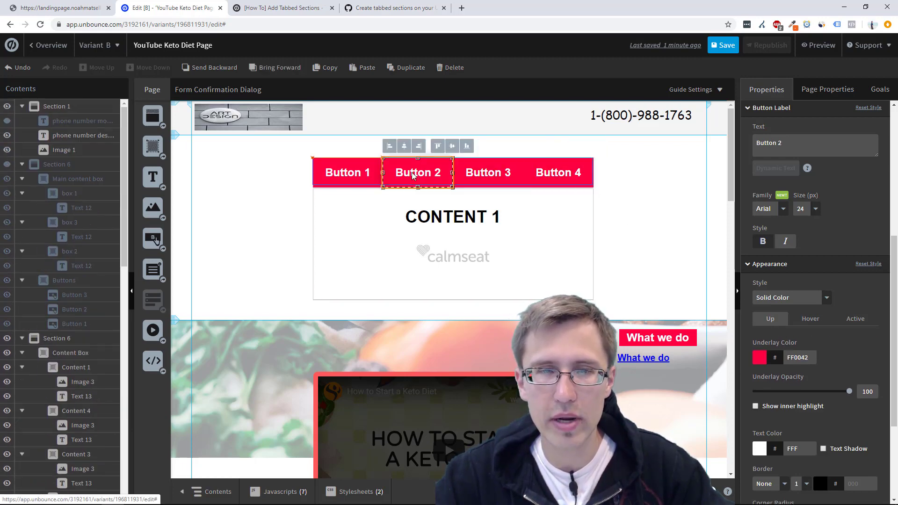
click(805, 318)
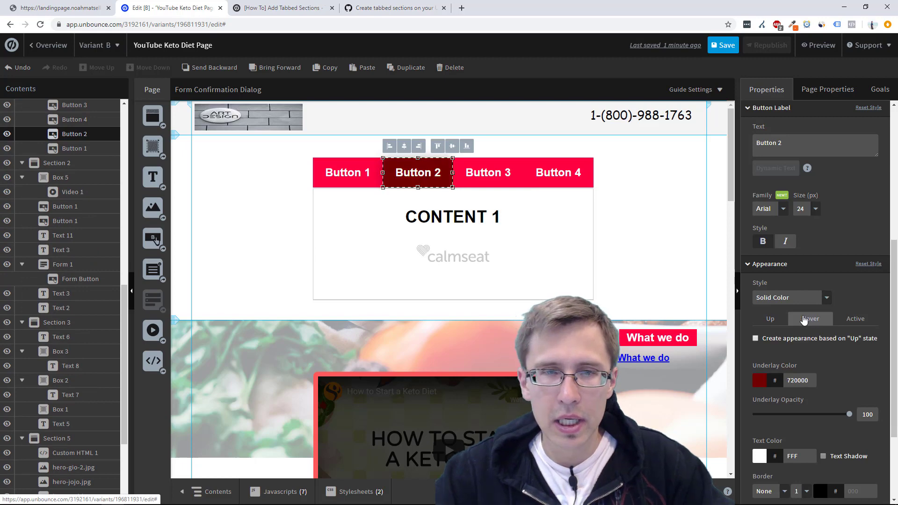
click(360, 170)
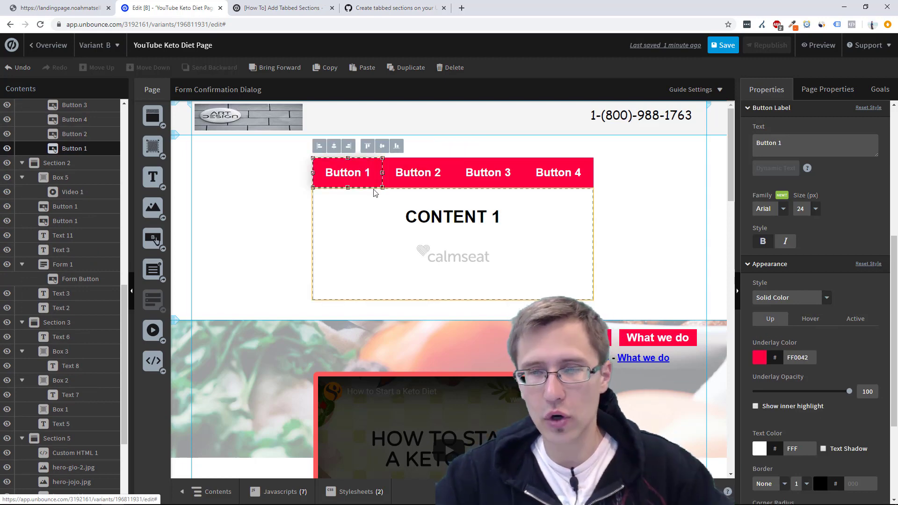
- Open the Tabbed Content #2 stylesheet and compare its active color property with the Studio Suite tab on the published example page
click(355, 490)
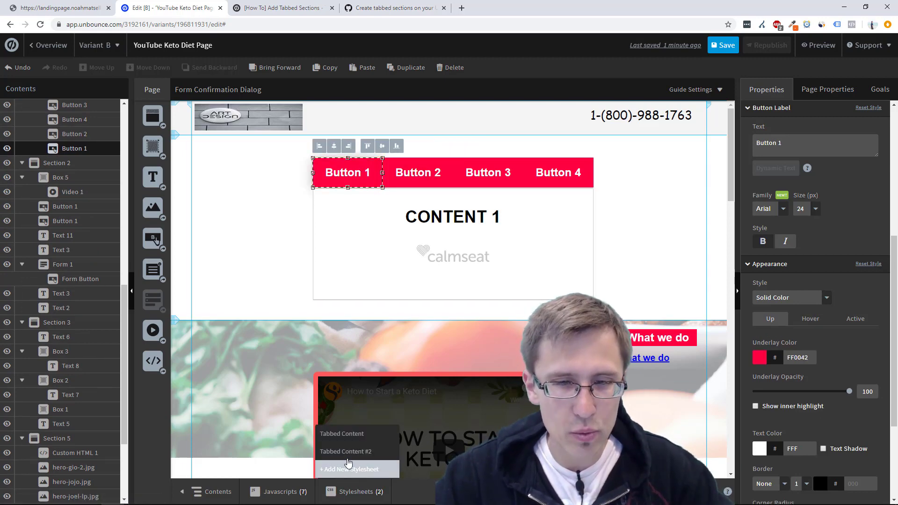
click(346, 451)
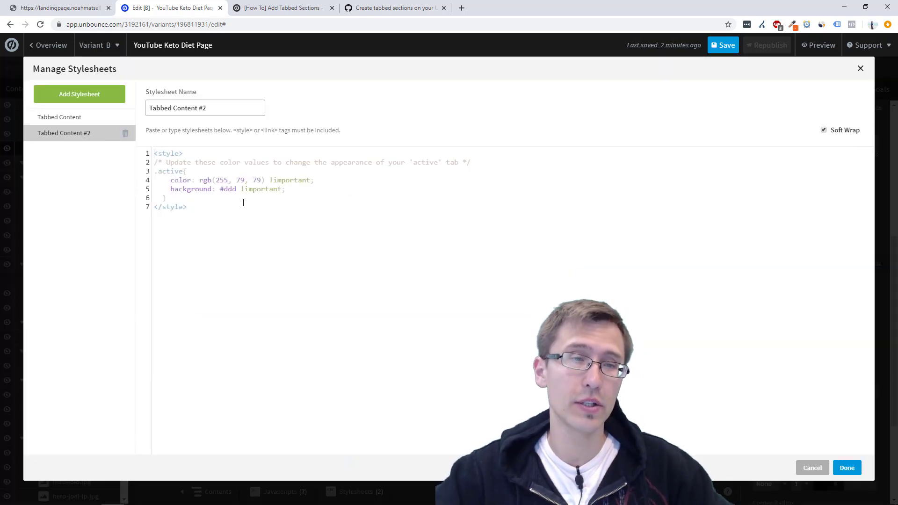
drag(170, 182, 197, 189)
double_click(181, 179)
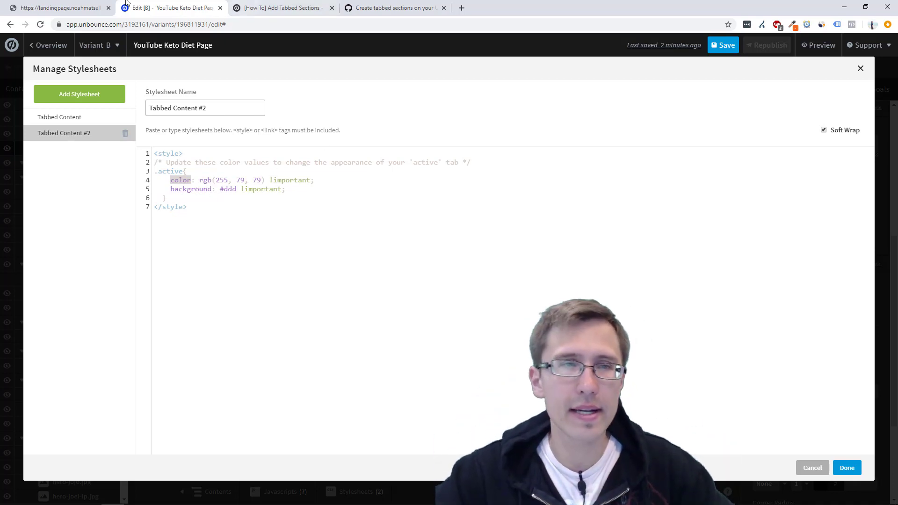
click(75, 8)
click(341, 211)
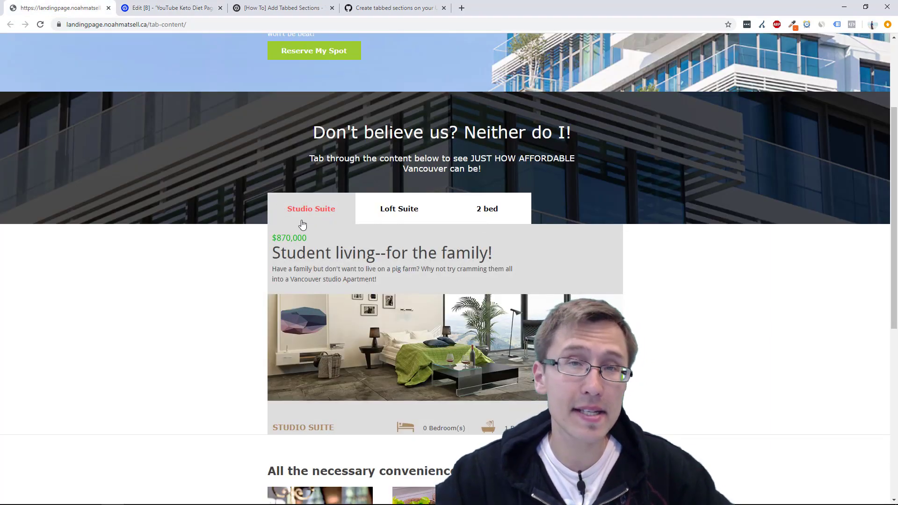
- In the .active rule, set color to rgb(255, 255, 255) and background to rgb(0,0,0), and save the page
key(ctrl+Tab)
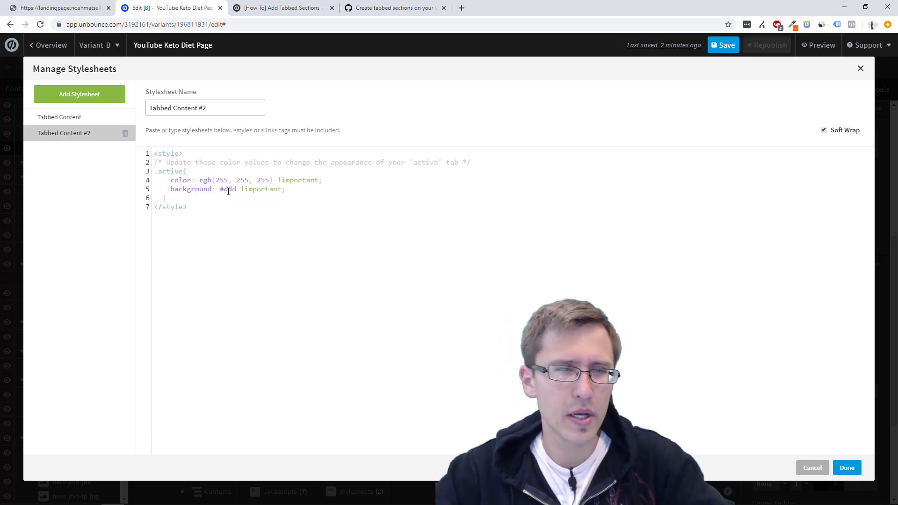
key(BackSpace)
key(BackSpace)
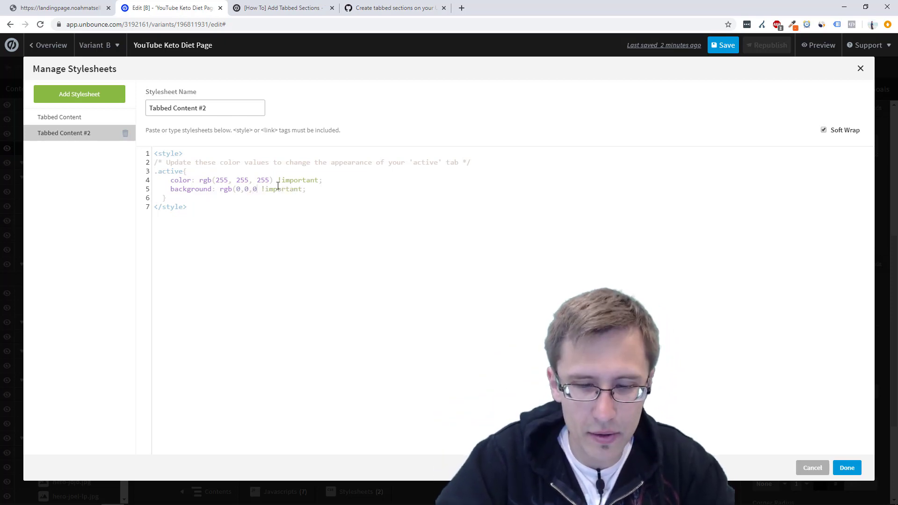
click(846, 468)
click(725, 53)
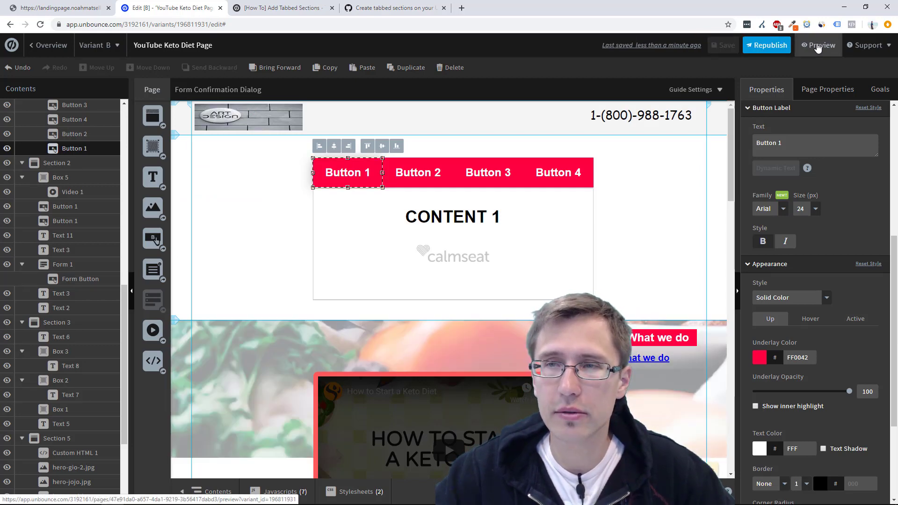
- Preview the page and switch between all four button tabs to check the active tab styling
click(817, 45)
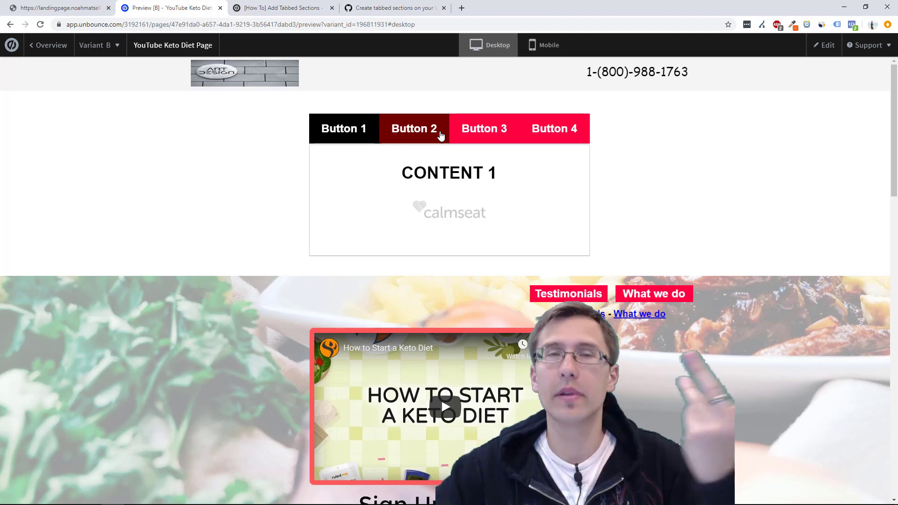
click(439, 134)
click(490, 134)
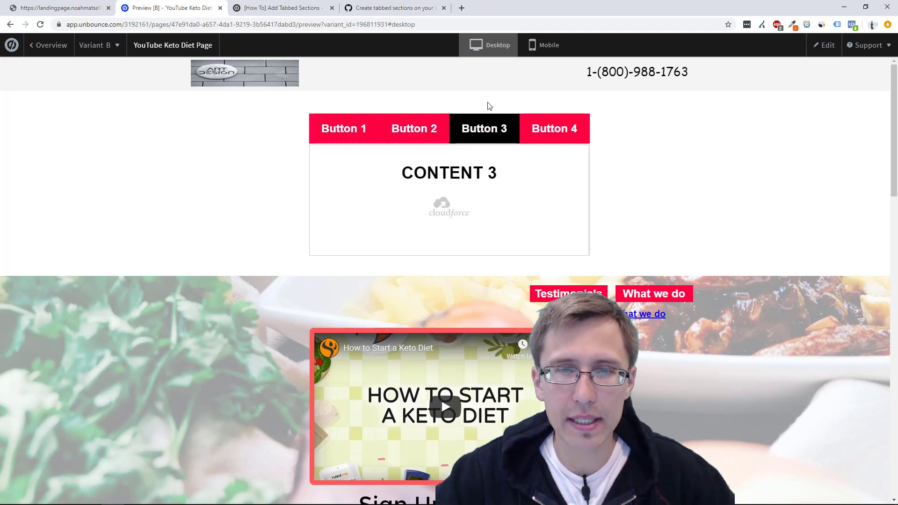
click(547, 131)
click(416, 129)
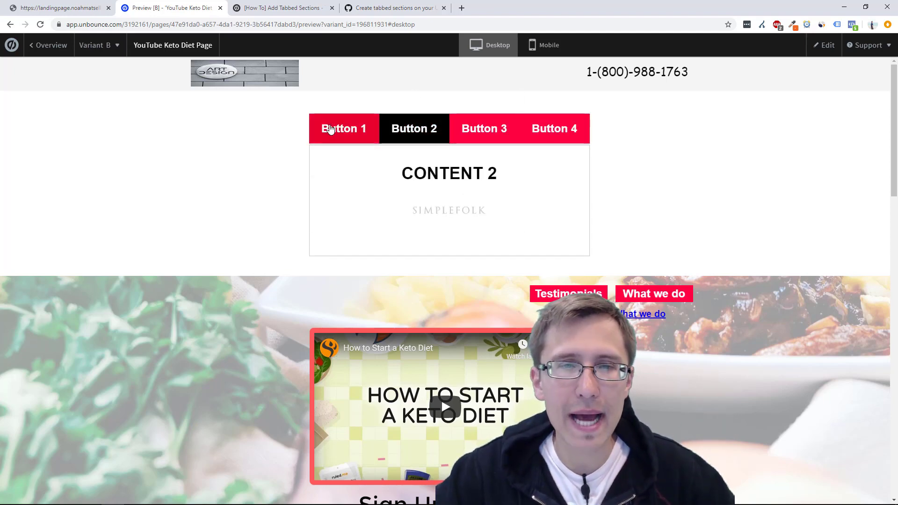
click(331, 129)
click(420, 127)
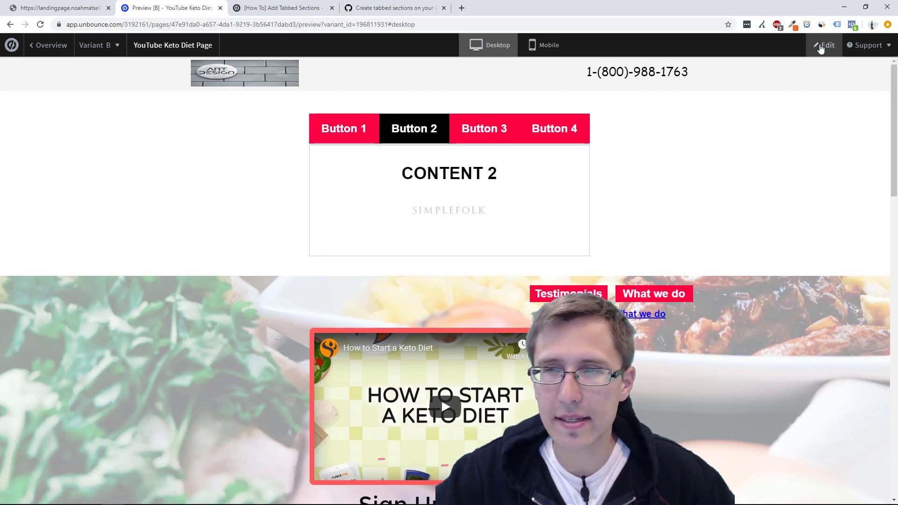
- Reopen the Tabbed Content #2 stylesheet in the editor and copy the limegreen hex code #32CD32 from a Google search for "green rgb code"
click(824, 45)
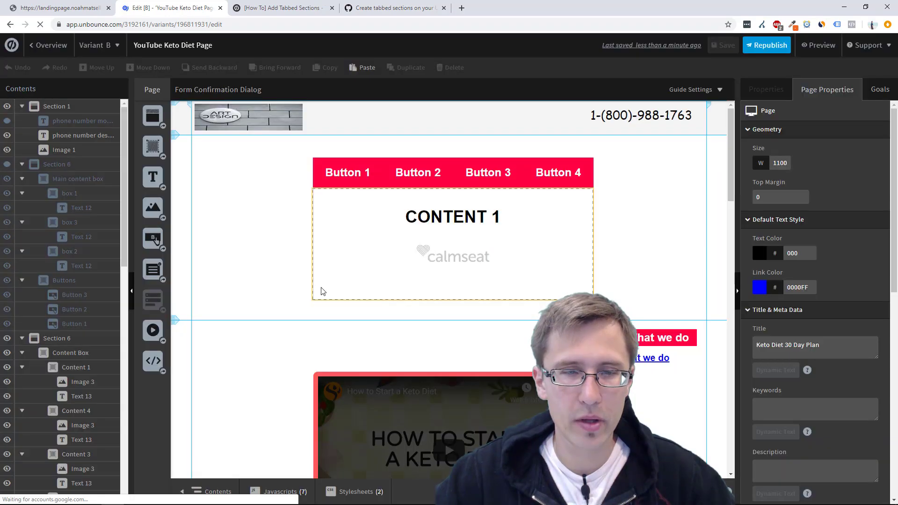
click(356, 491)
click(350, 451)
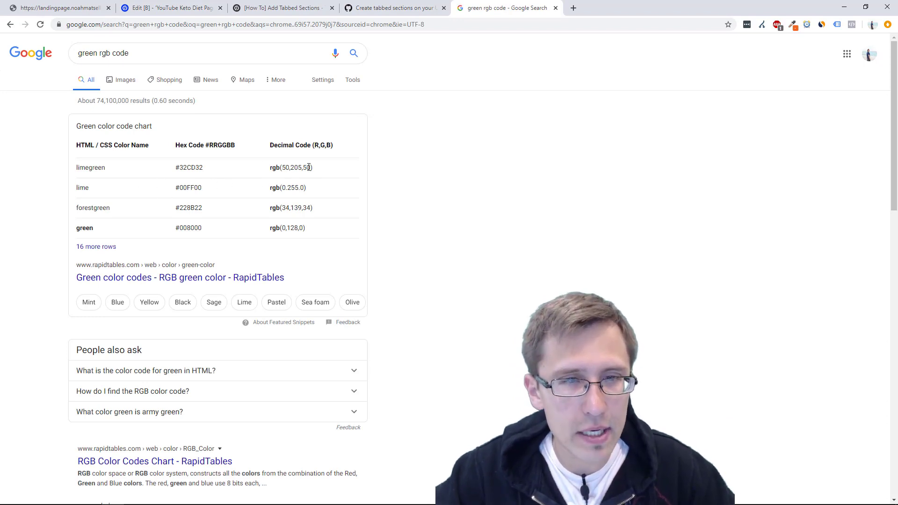
drag(205, 170, 178, 165)
key(ctrl+c)
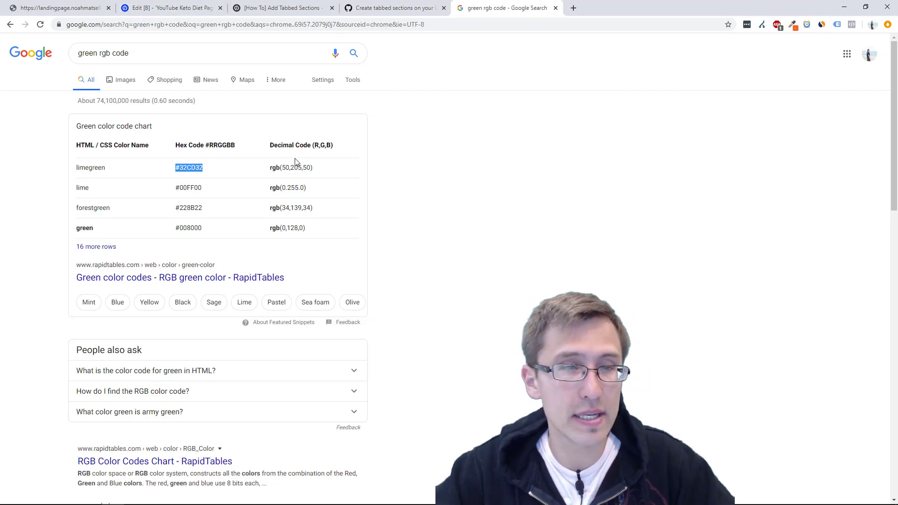
- Set the color in the stylesheet's .active rule to #32CD32 and save the page
click(170, 8)
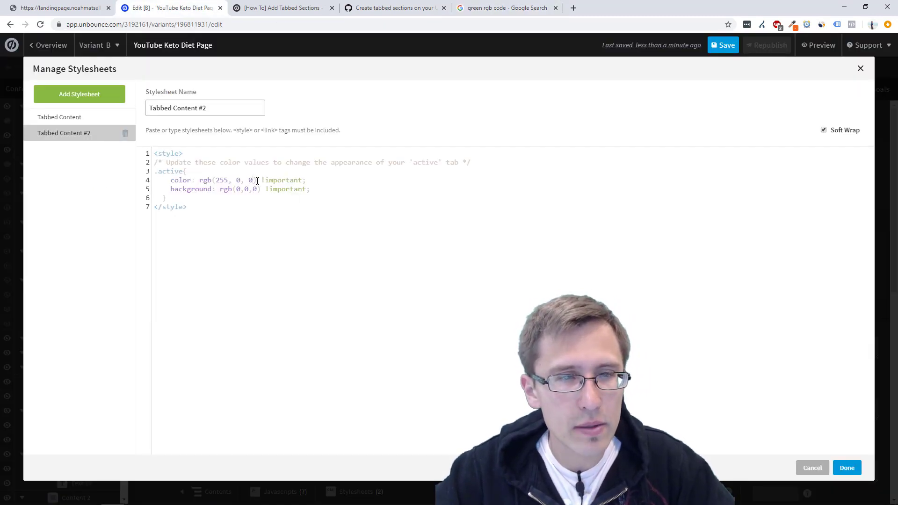
key(ctrl+v)
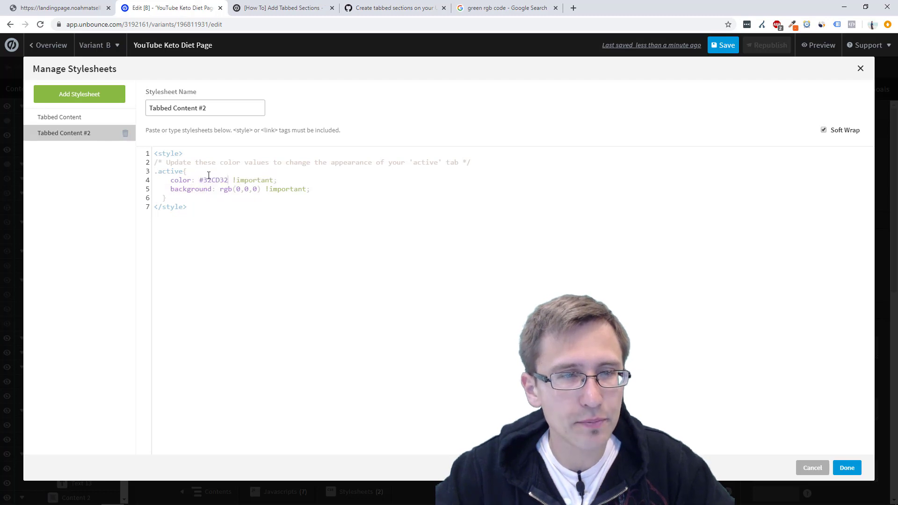
click(847, 468)
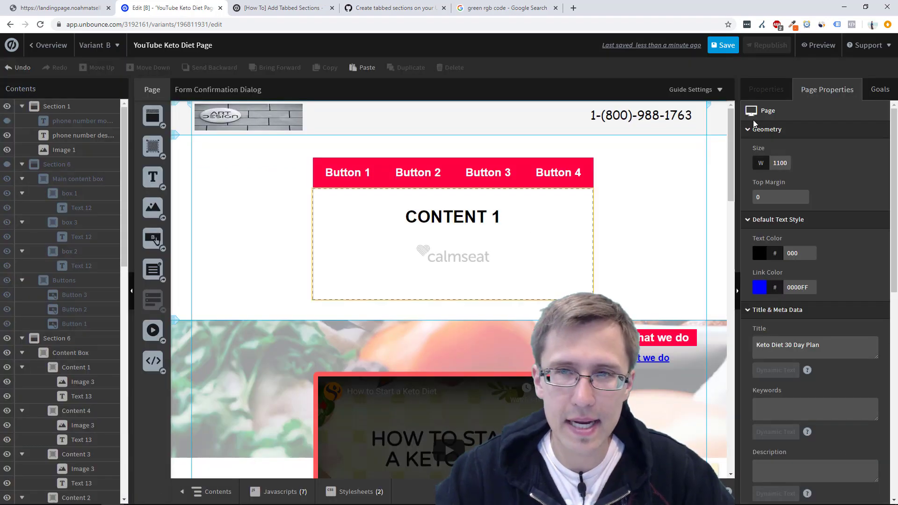
click(723, 45)
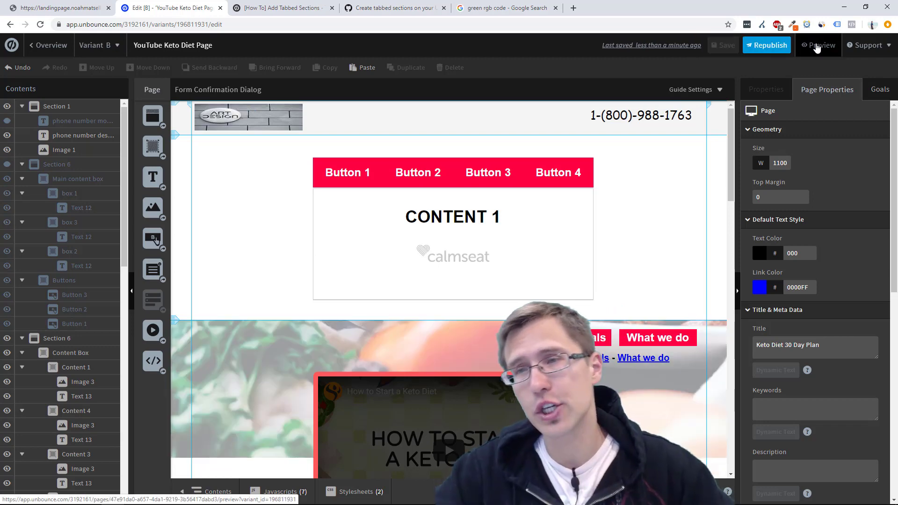
- Preview the page, check the active text color on the Button 2, 3 and 4 tabs, and return to the editor
click(816, 46)
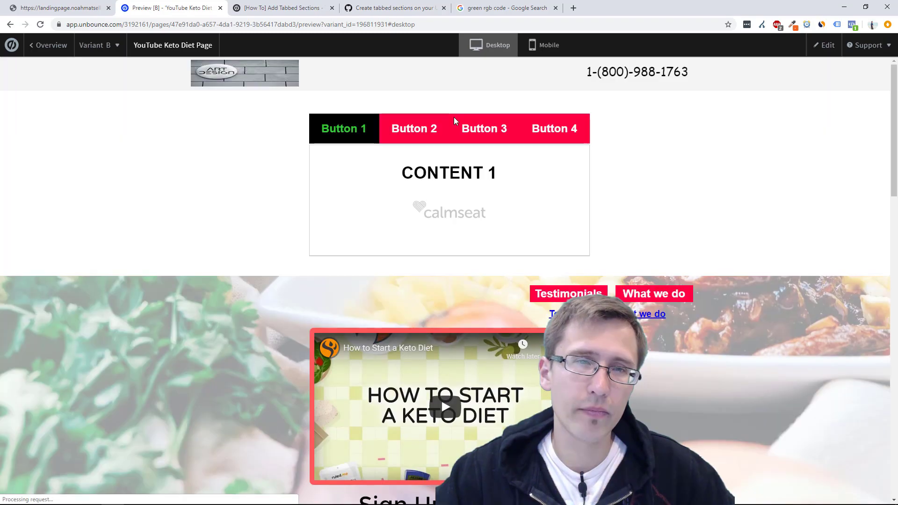
click(411, 135)
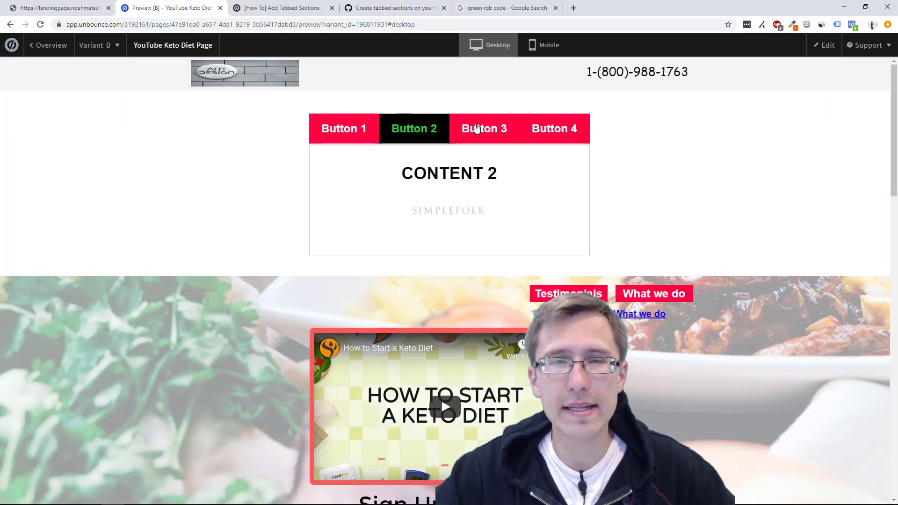
click(484, 133)
click(552, 133)
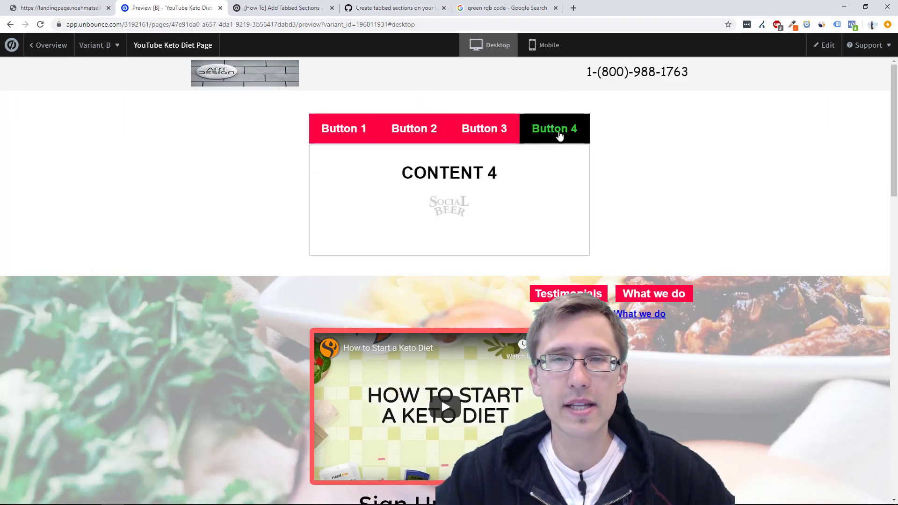
click(505, 8)
click(187, 8)
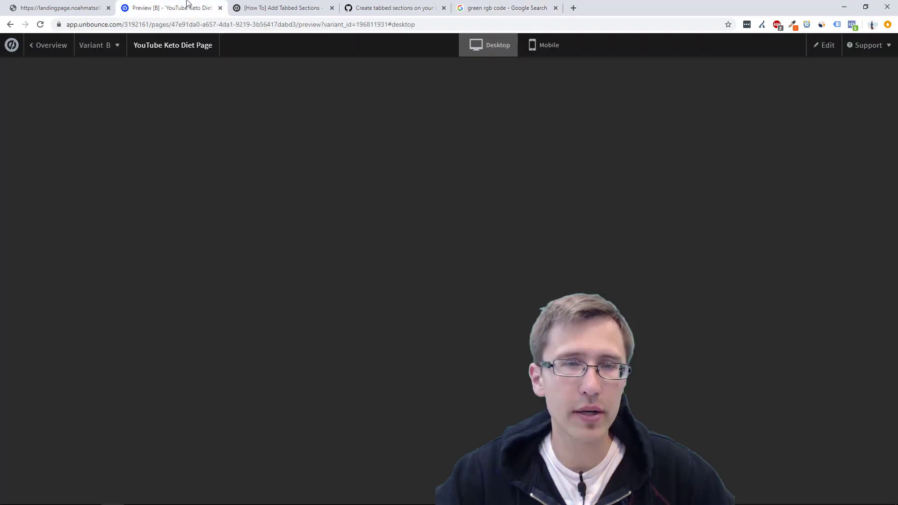
click(813, 47)
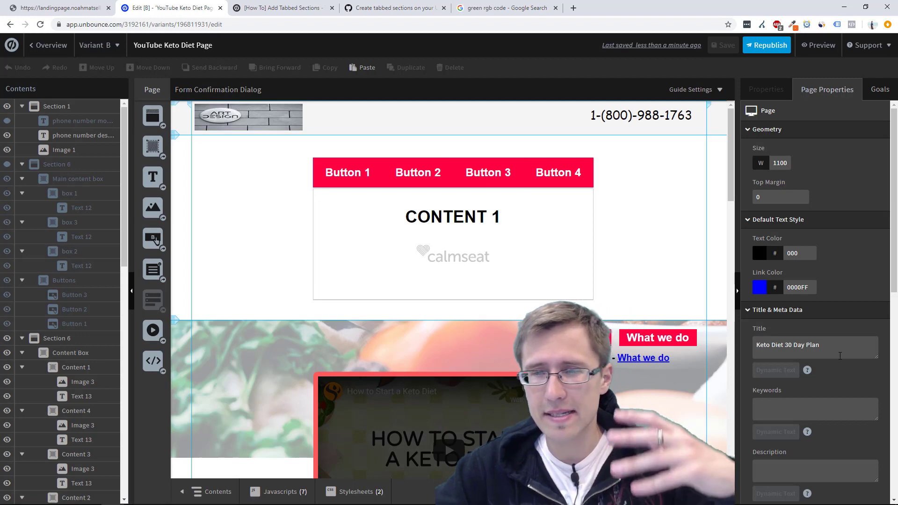
- Look over the page properties, view the Loft Suite and 2 bed tabs on the example page, and return to the editor
scroll(839, 304, down, 3)
scroll(839, 300, down, 1)
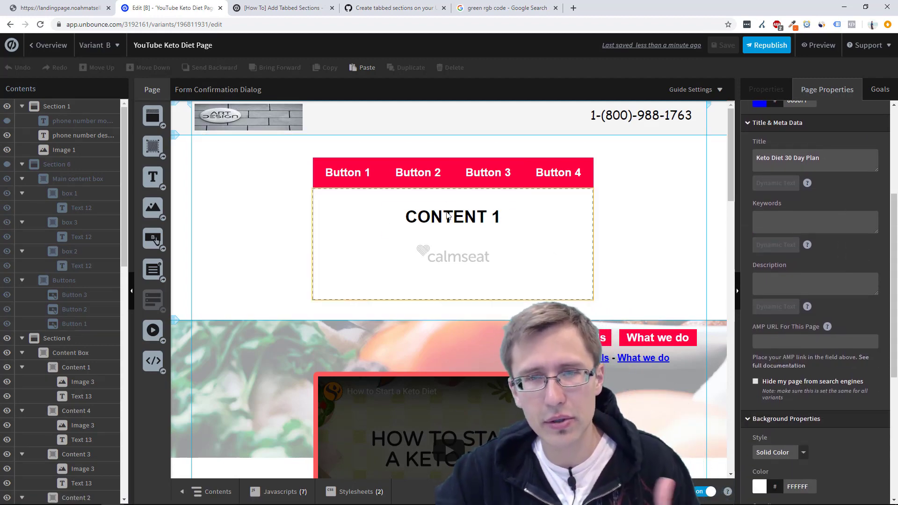
click(73, 7)
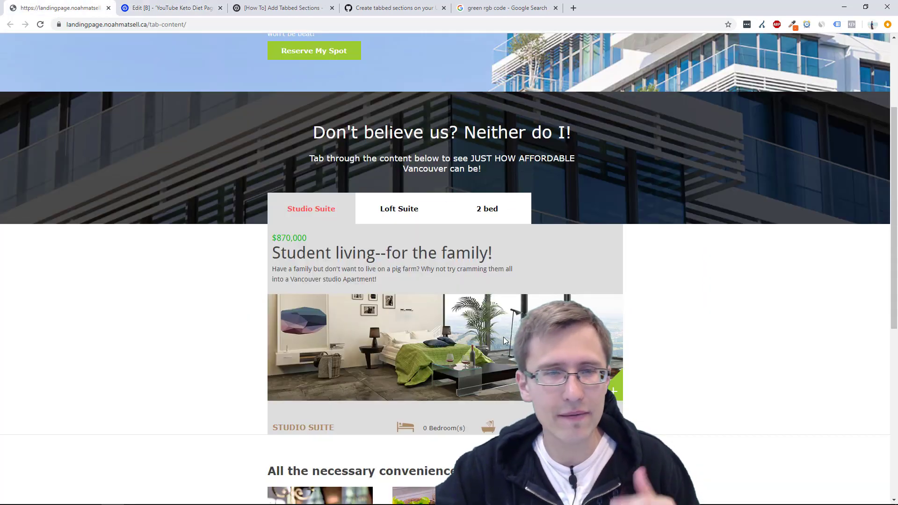
click(388, 208)
click(485, 209)
click(177, 6)
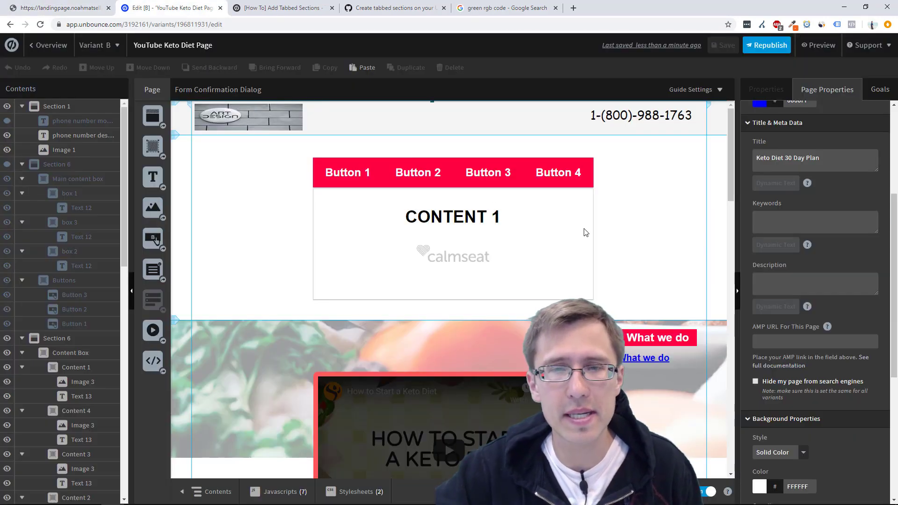